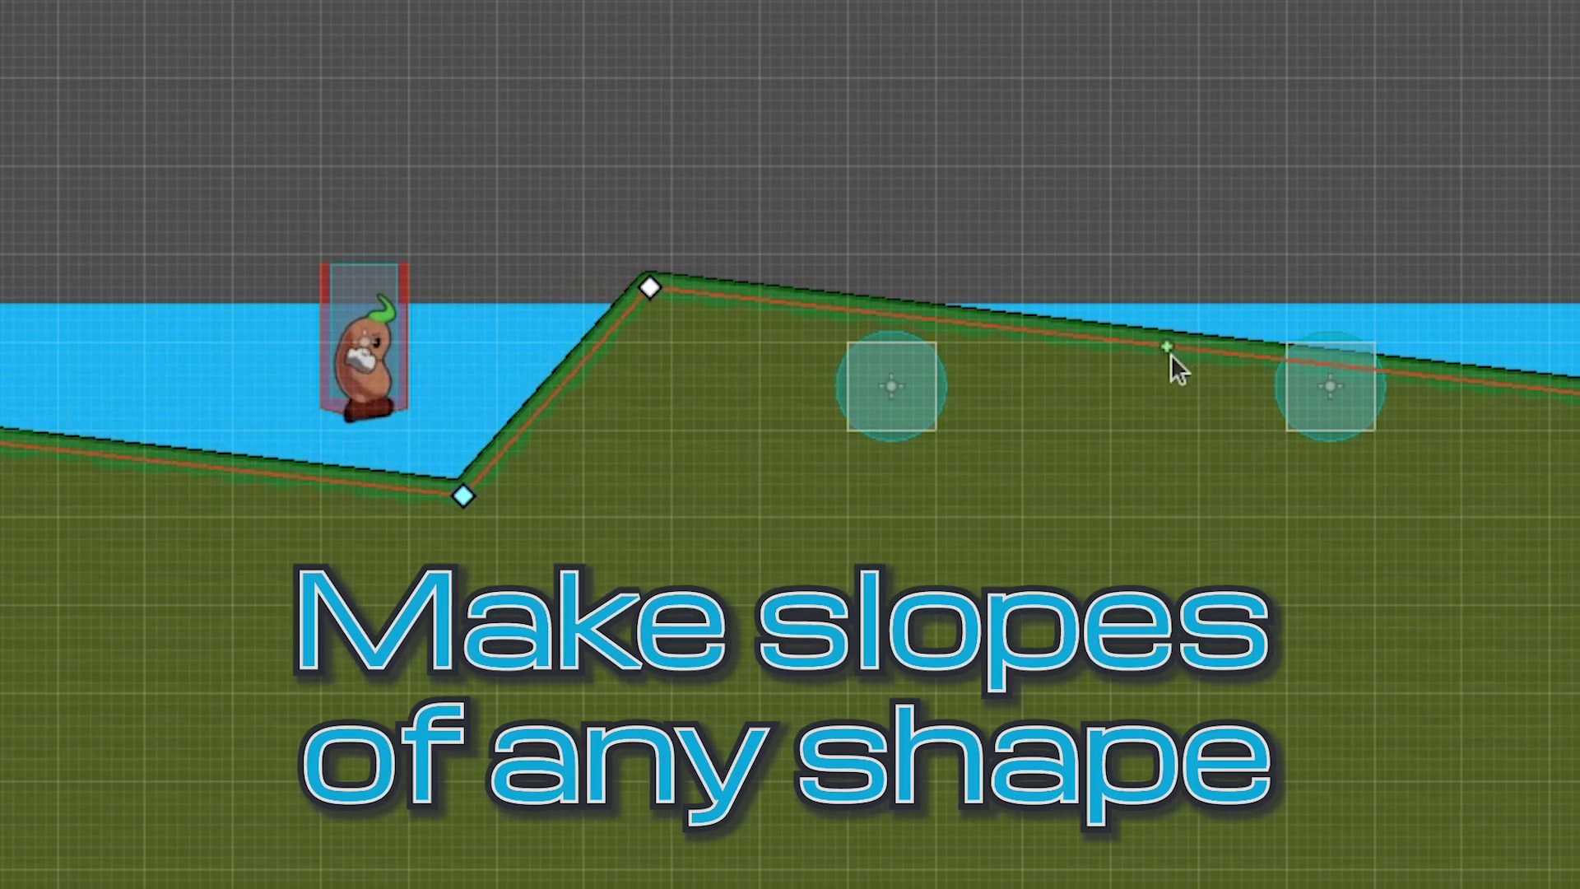
- Pull a new vertex down on the Land slope to form a dip, then flick the bean up it in the running game
{"action": "left_click_drag", "start_coordinate": [971, 548], "coordinate": [979, 590]}
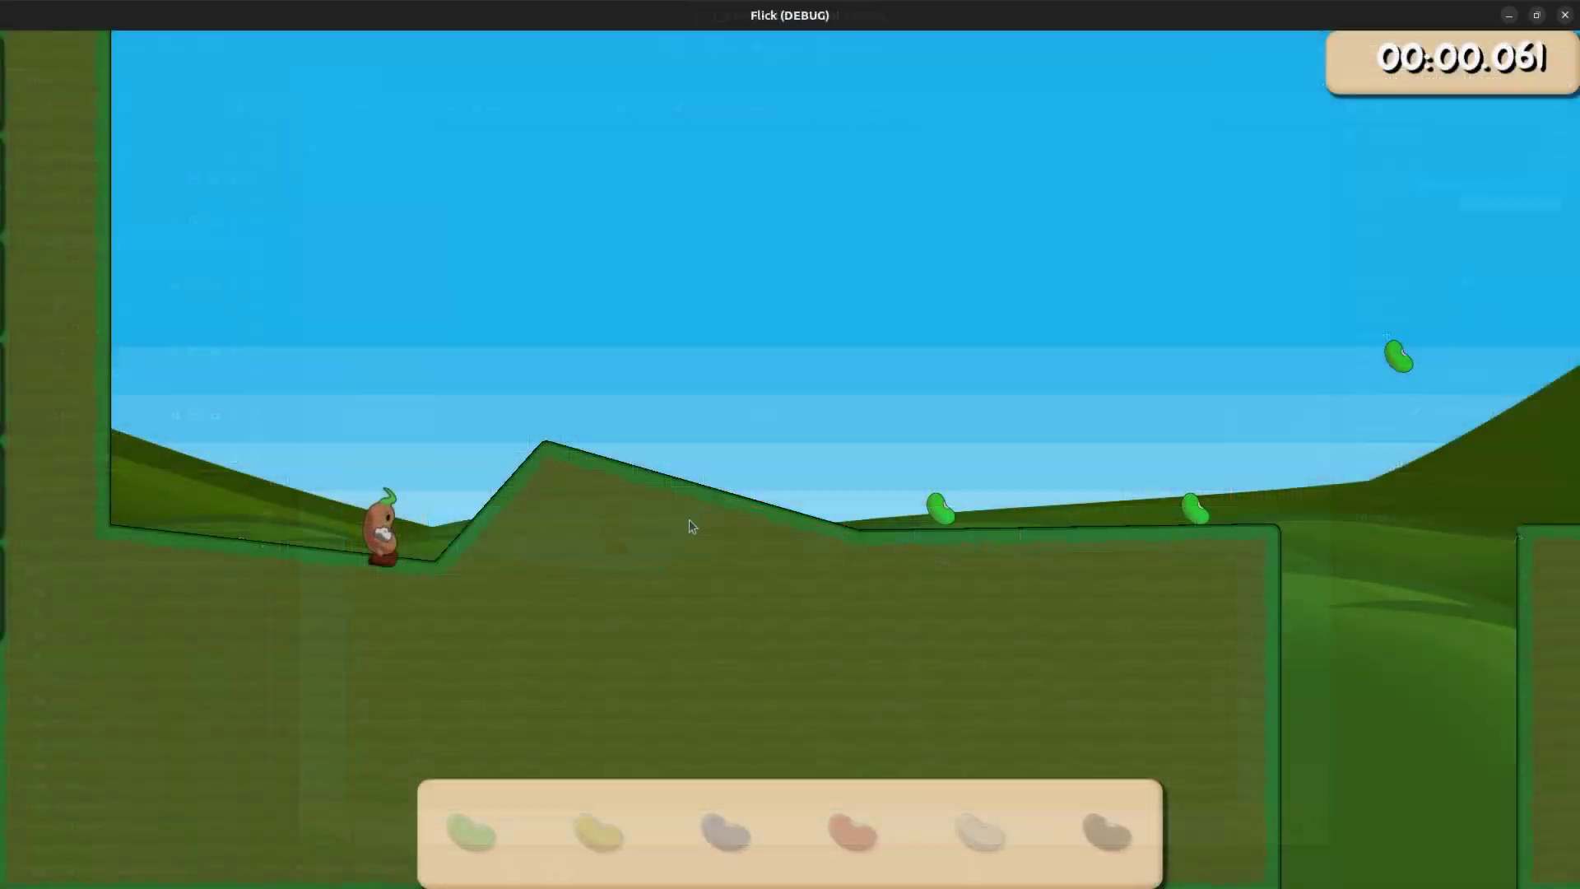
{"action": "left_click_drag", "start_coordinate": [522, 547], "coordinate": [654, 551]}
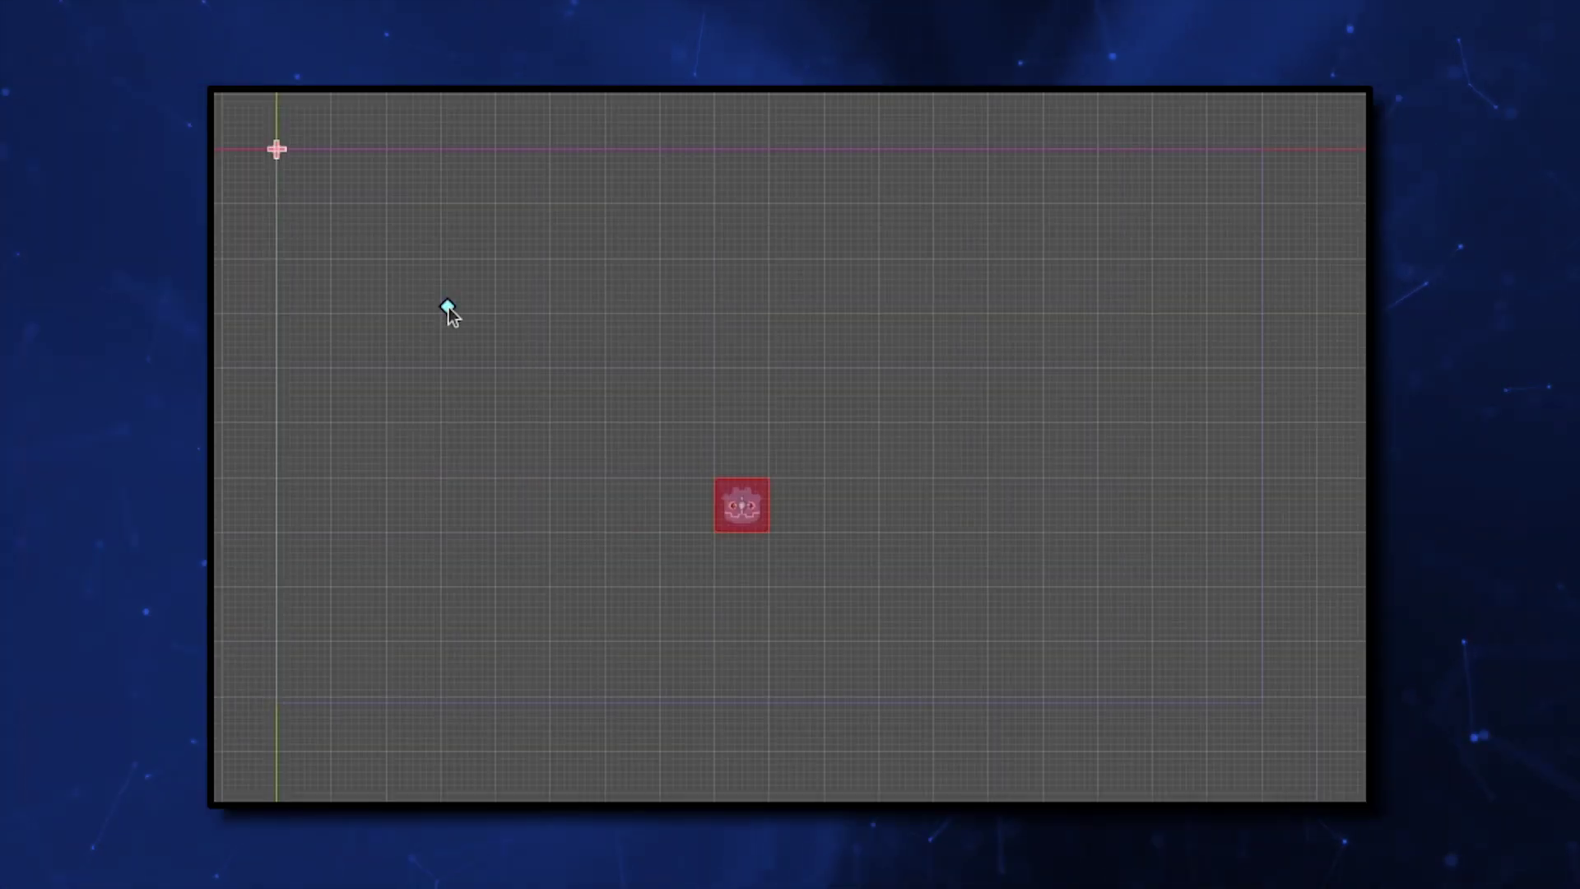
- Draw a closed, filled land Polygon2D outline with nine points in the viewport
{"action": "left_click", "coordinate": [441, 572]}
{"action": "left_click", "coordinate": [577, 601]}
{"action": "left_click", "coordinate": [994, 593]}
{"action": "left_click", "coordinate": [1131, 327]}
{"action": "left_click", "coordinate": [1200, 333]}
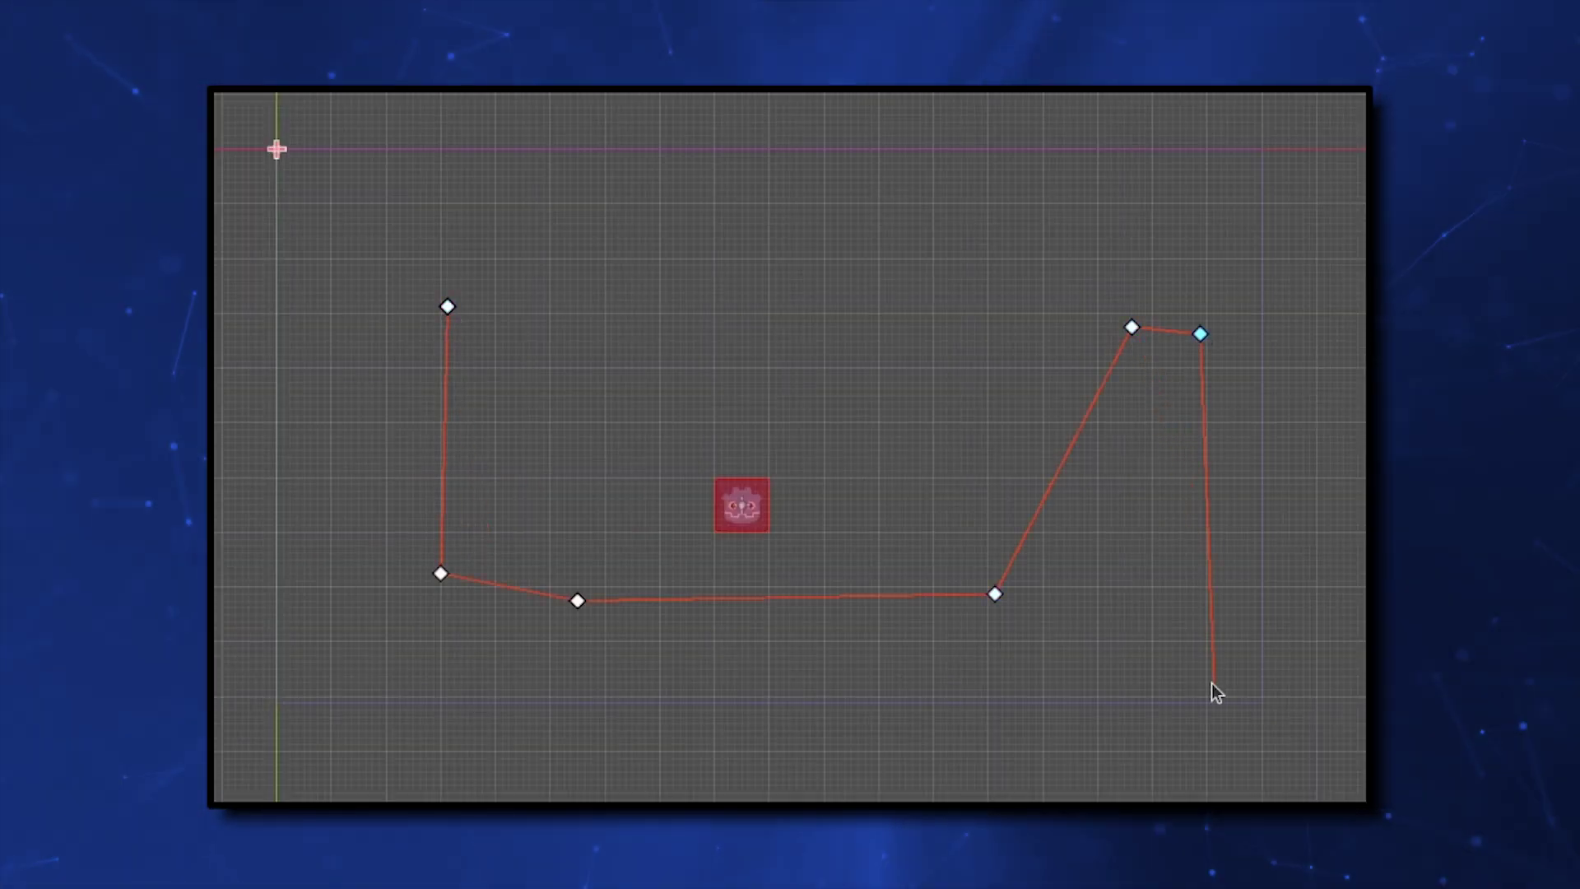
{"action": "left_click", "coordinate": [1211, 684]}
{"action": "left_click", "coordinate": [306, 683]}
{"action": "left_click", "coordinate": [319, 282]}
{"action": "left_click", "coordinate": [446, 306]}
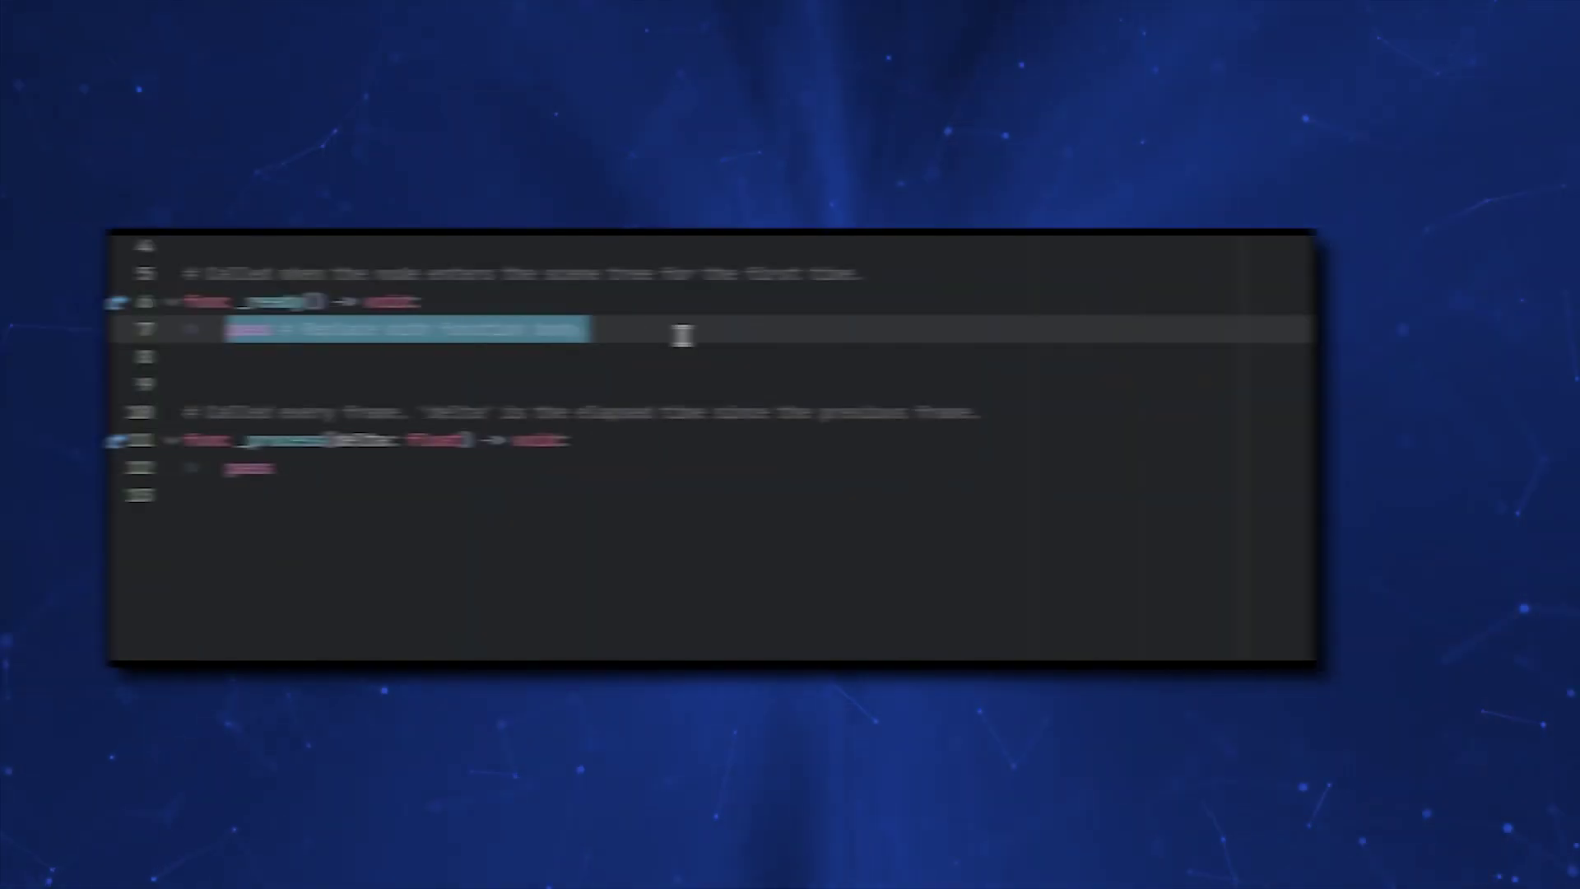
- Add an 'if not Engine.is_editor_hint()' block that creates a CollisionPolygon2D from $Polygon2D.polygon and adds it as a child
{"action": "type", "text": "if not Engine.is_"}
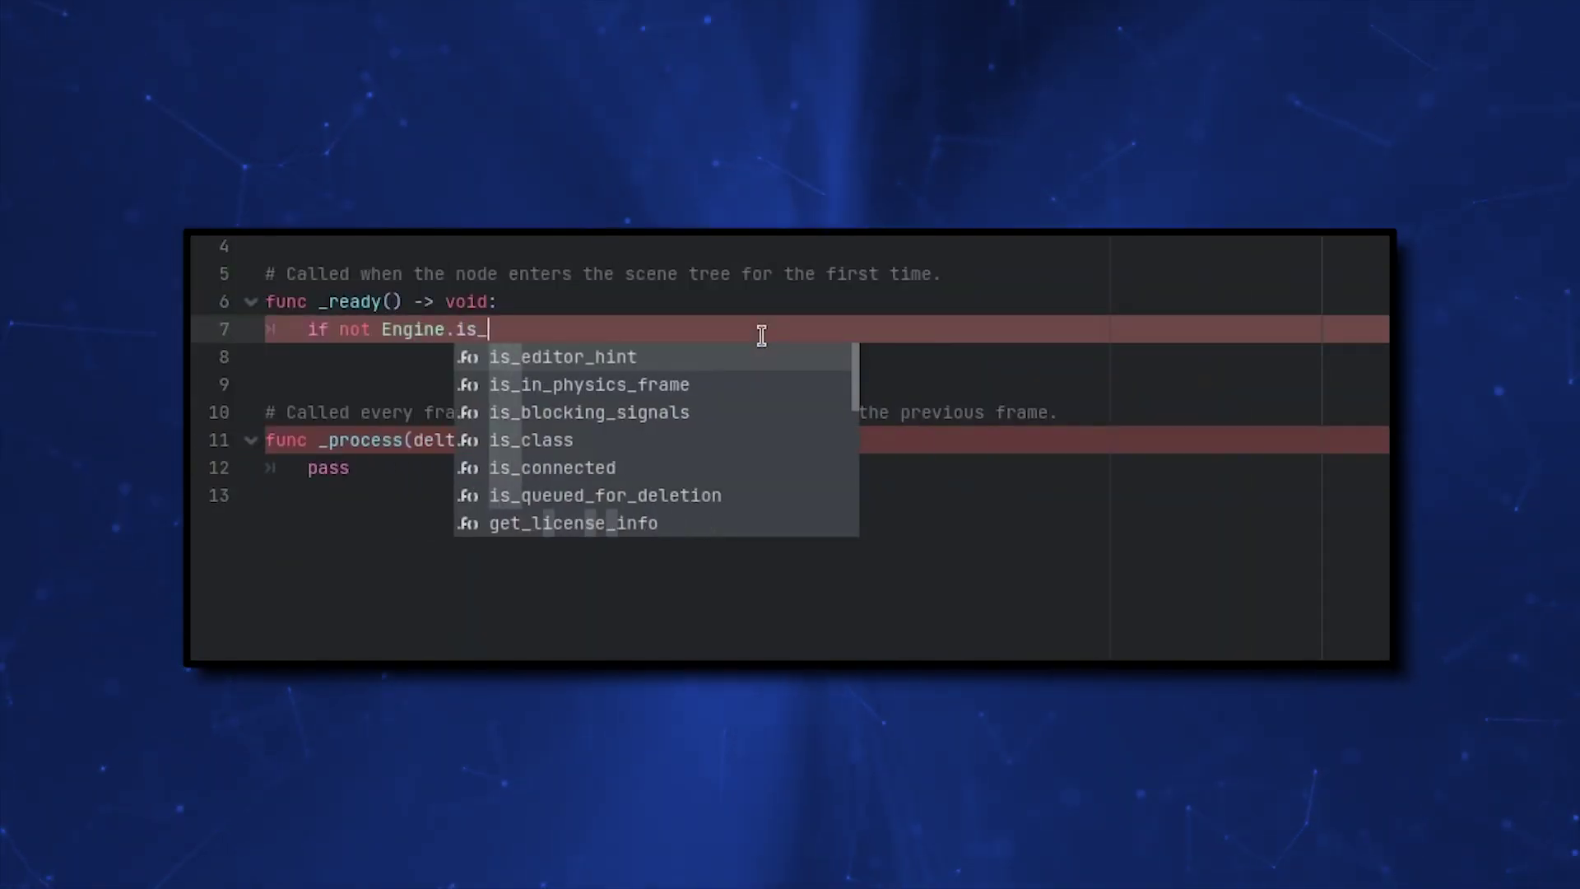
{"action": "key", "text": "Return"}
{"action": "type", "text": ":"}
{"action": "key", "text": "Return"}
{"action": "type", "text": "var coll "}
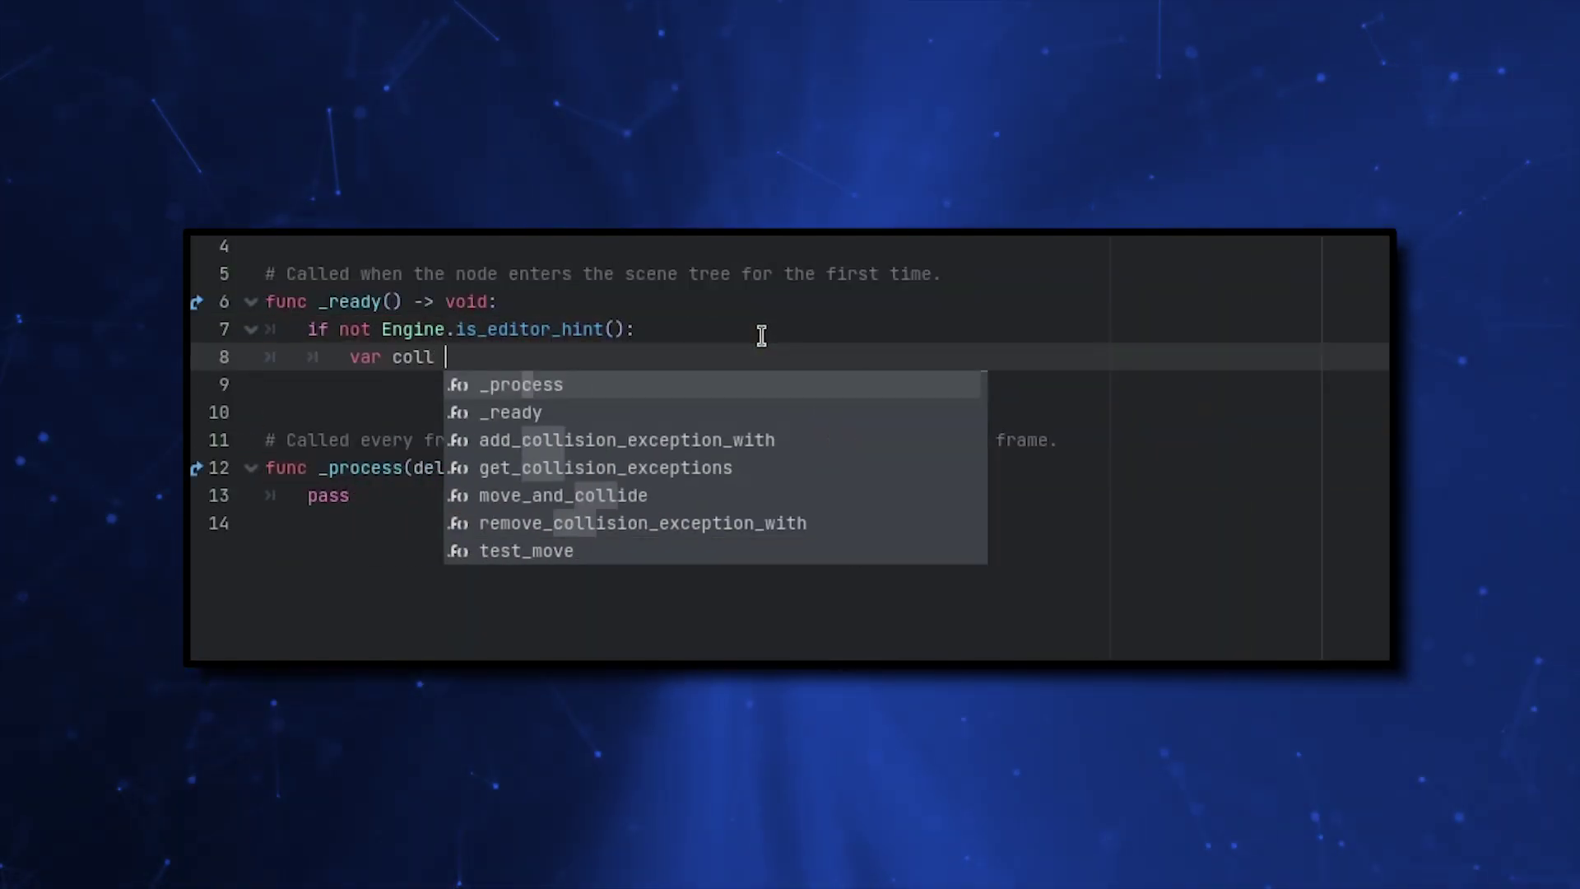
{"action": "type", "text": ":= CollisionPolygon2D.new()"}
{"action": "key", "text": "Return"}
{"action": "type", "text": "coll.polygon = $Polygon2D.polygon"}
{"action": "key", "text": "Return"}
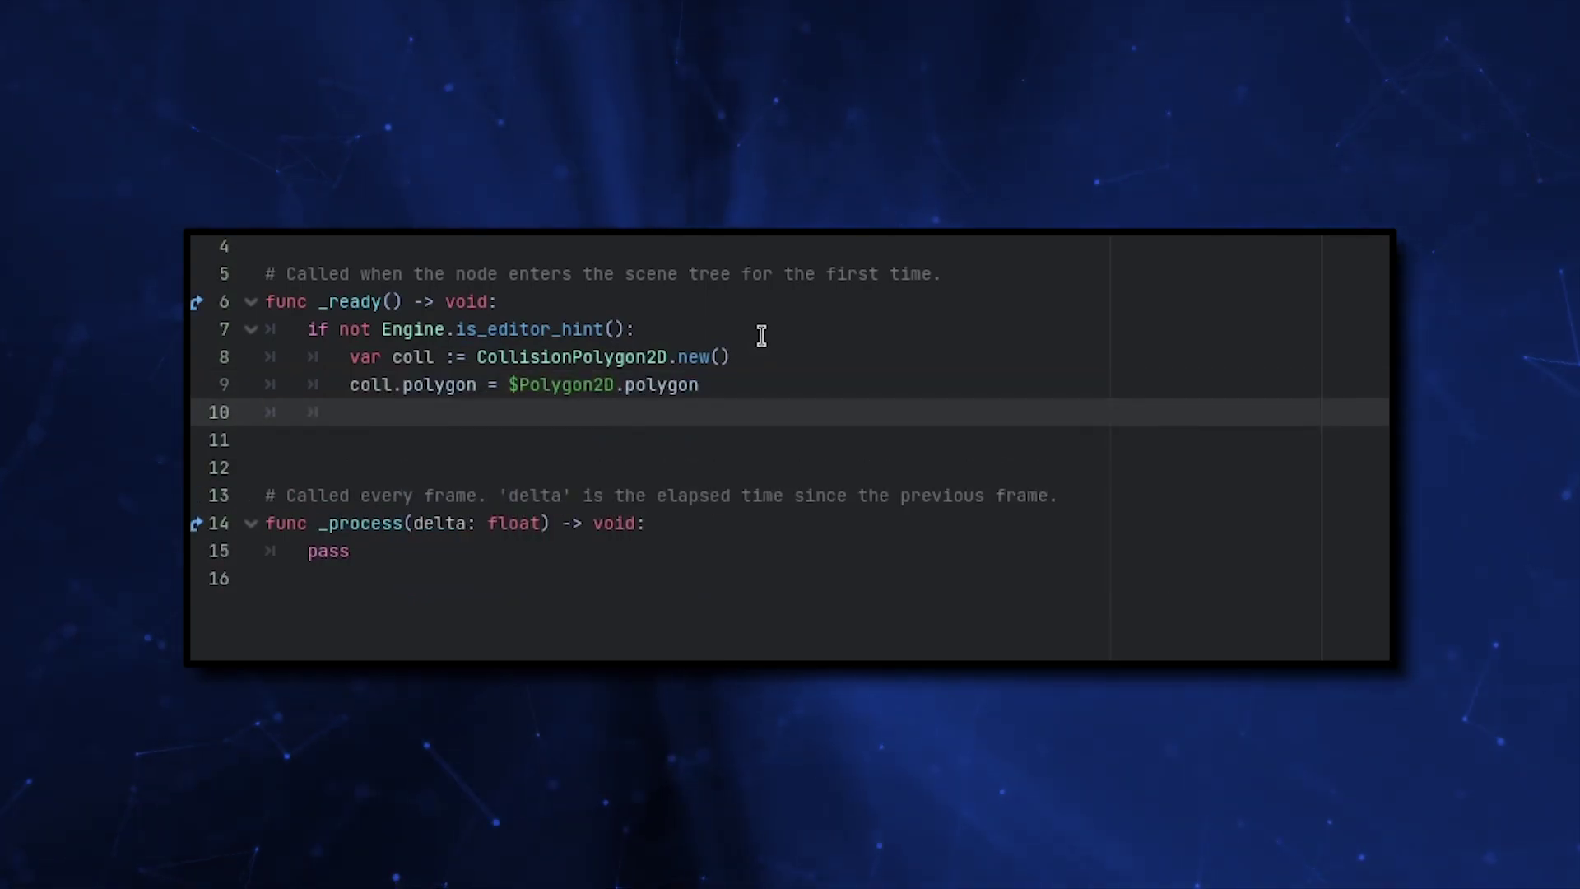
{"action": "type", "text": "add_child(coll)"}
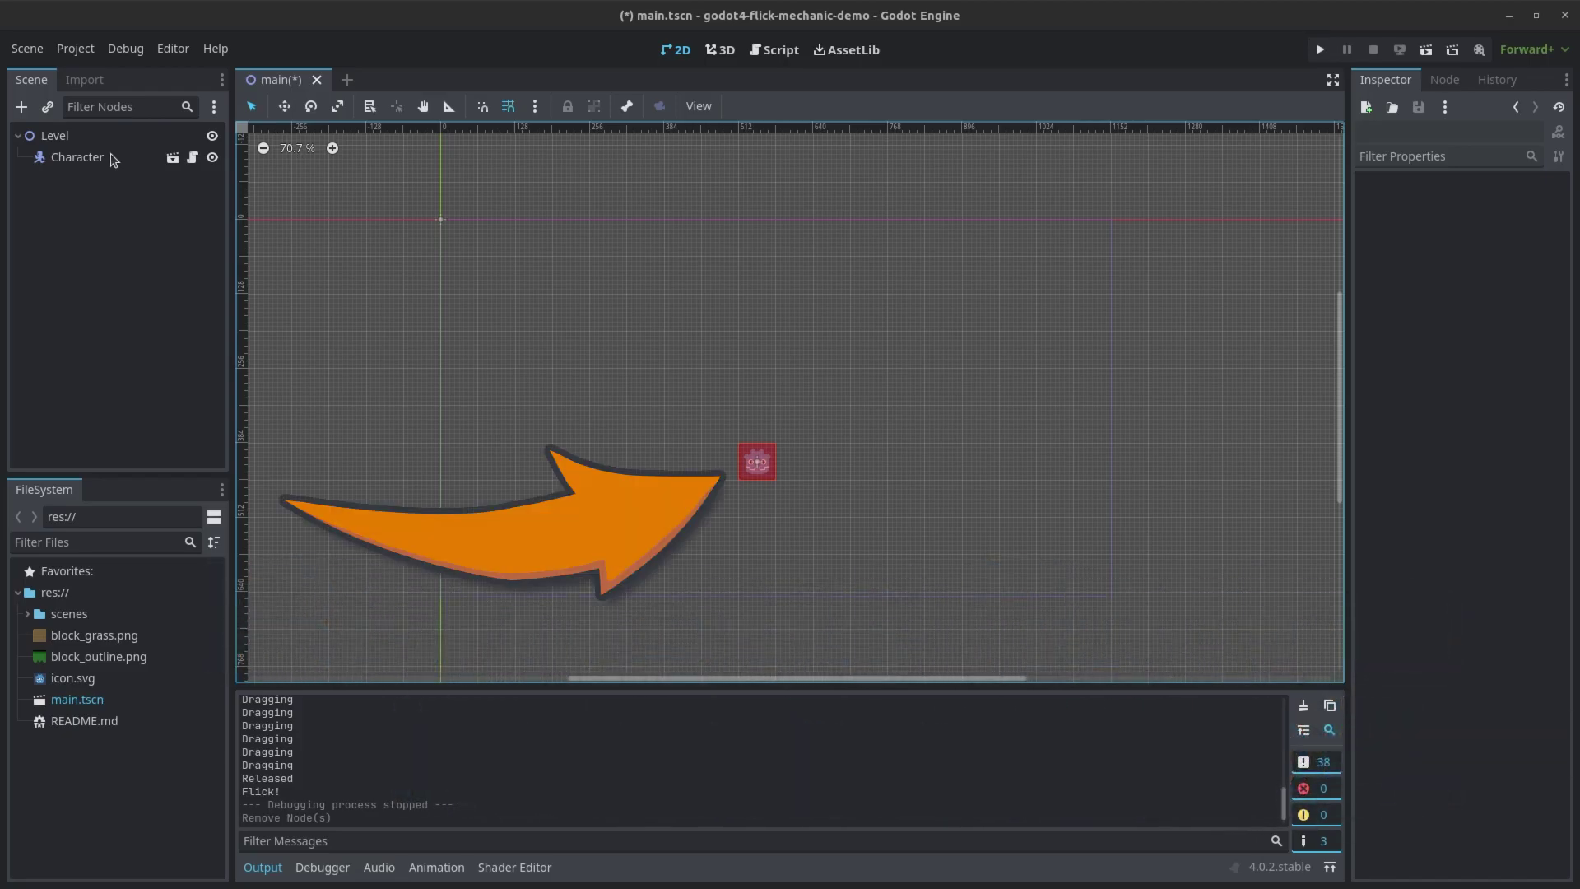
- Preview the block_outline.png and block_grass.png textures from the FileSystem dock
{"action": "left_click", "coordinate": [98, 405]}
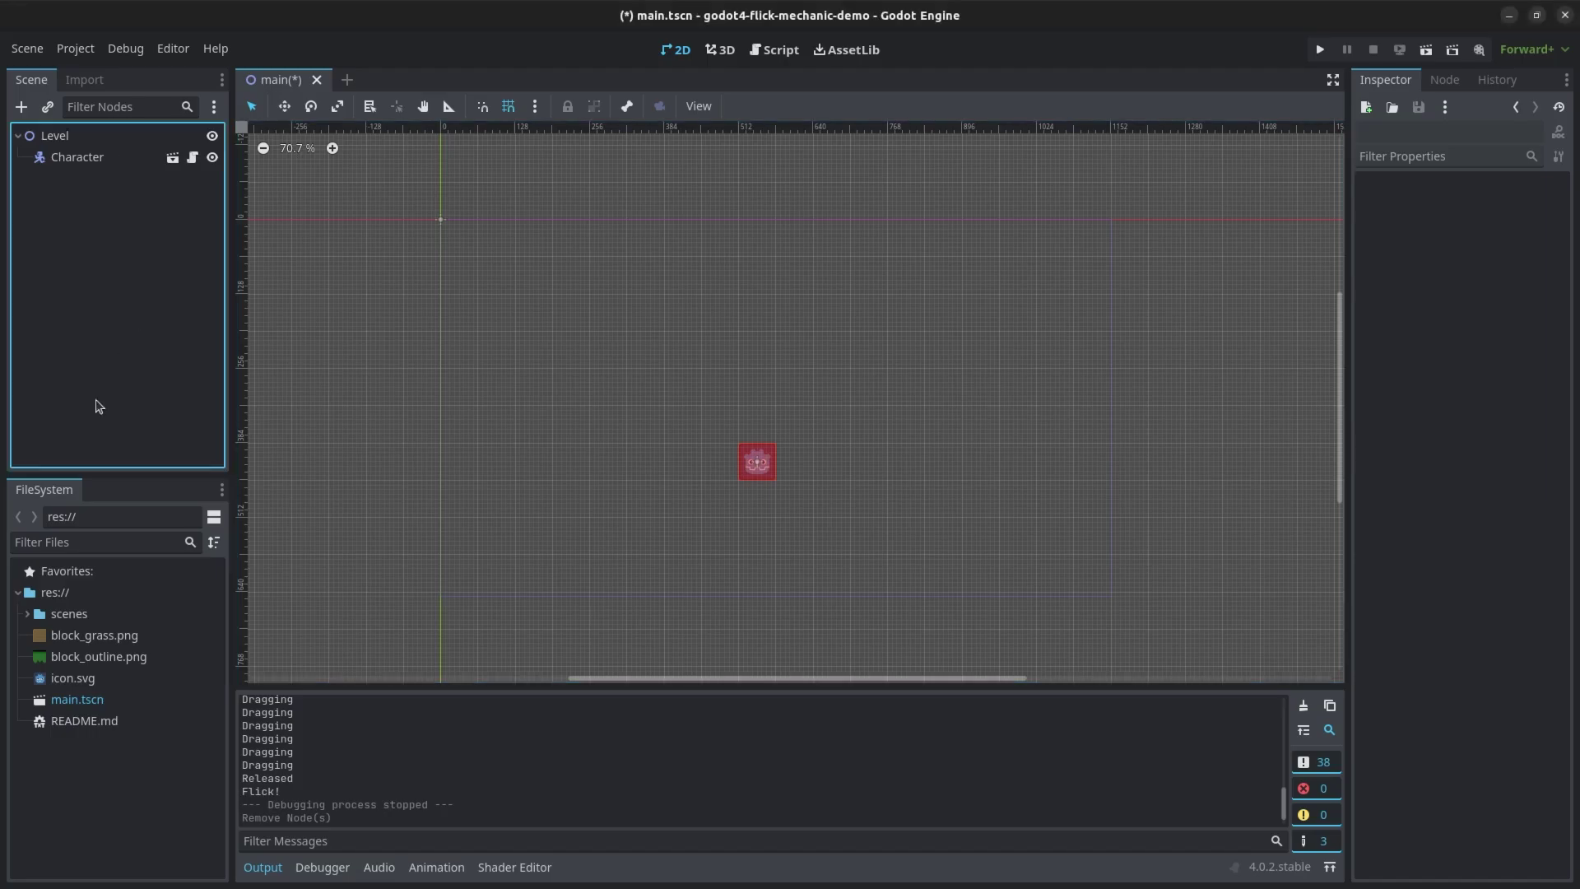
{"action": "left_click", "coordinate": [79, 656]}
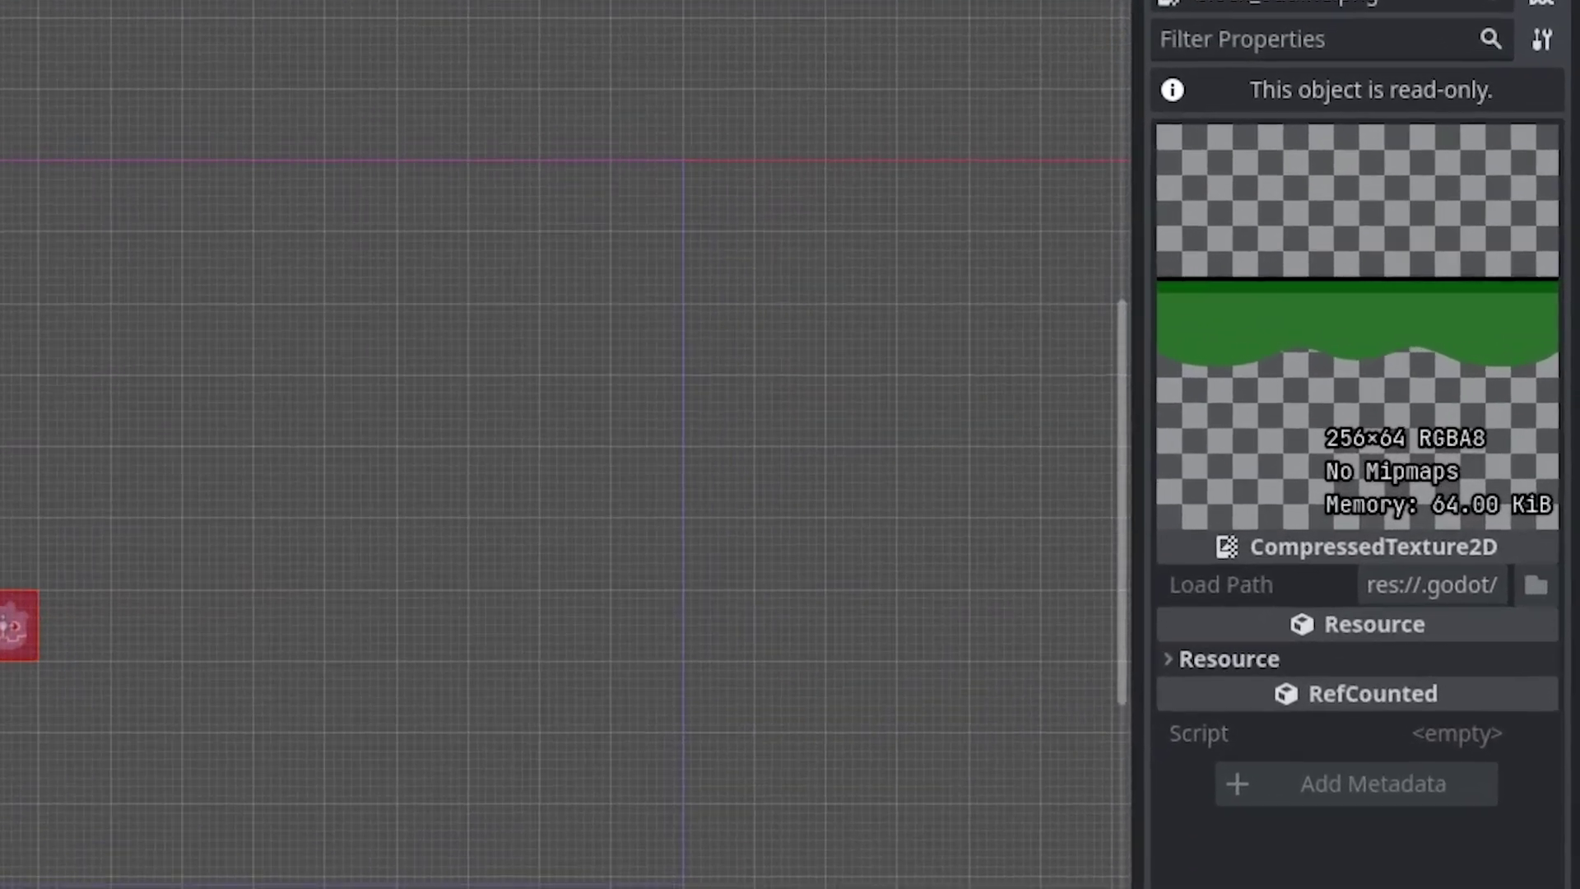
{"action": "key", "text": "Down"}
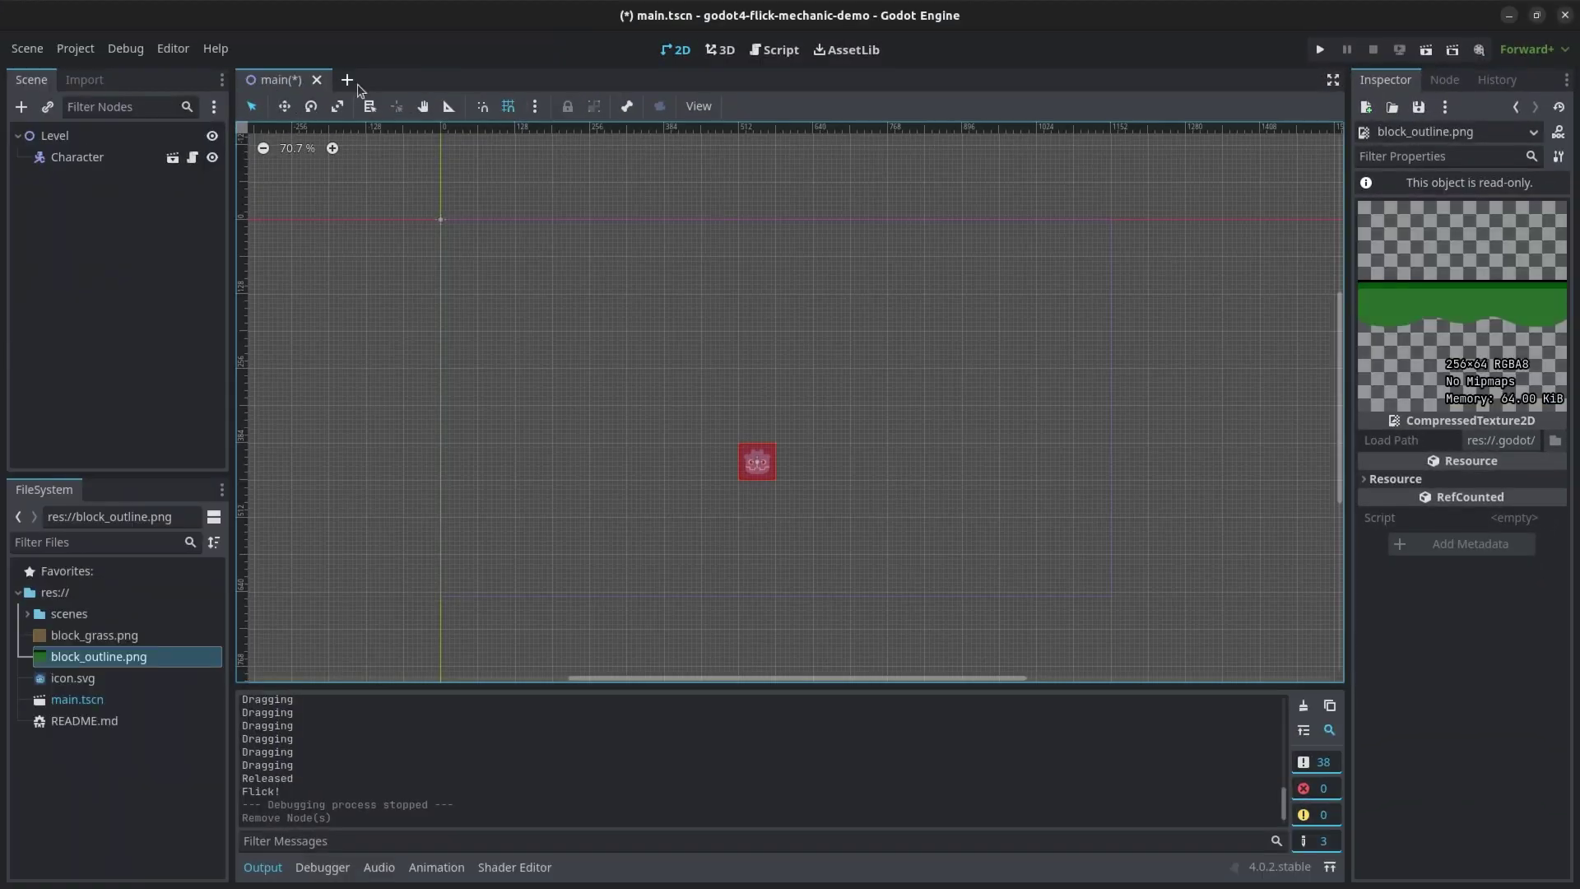
- In a new scene, create a StaticBody2D root (ProtoLand) with a Polygon2D child
{"action": "left_click", "coordinate": [357, 84]}
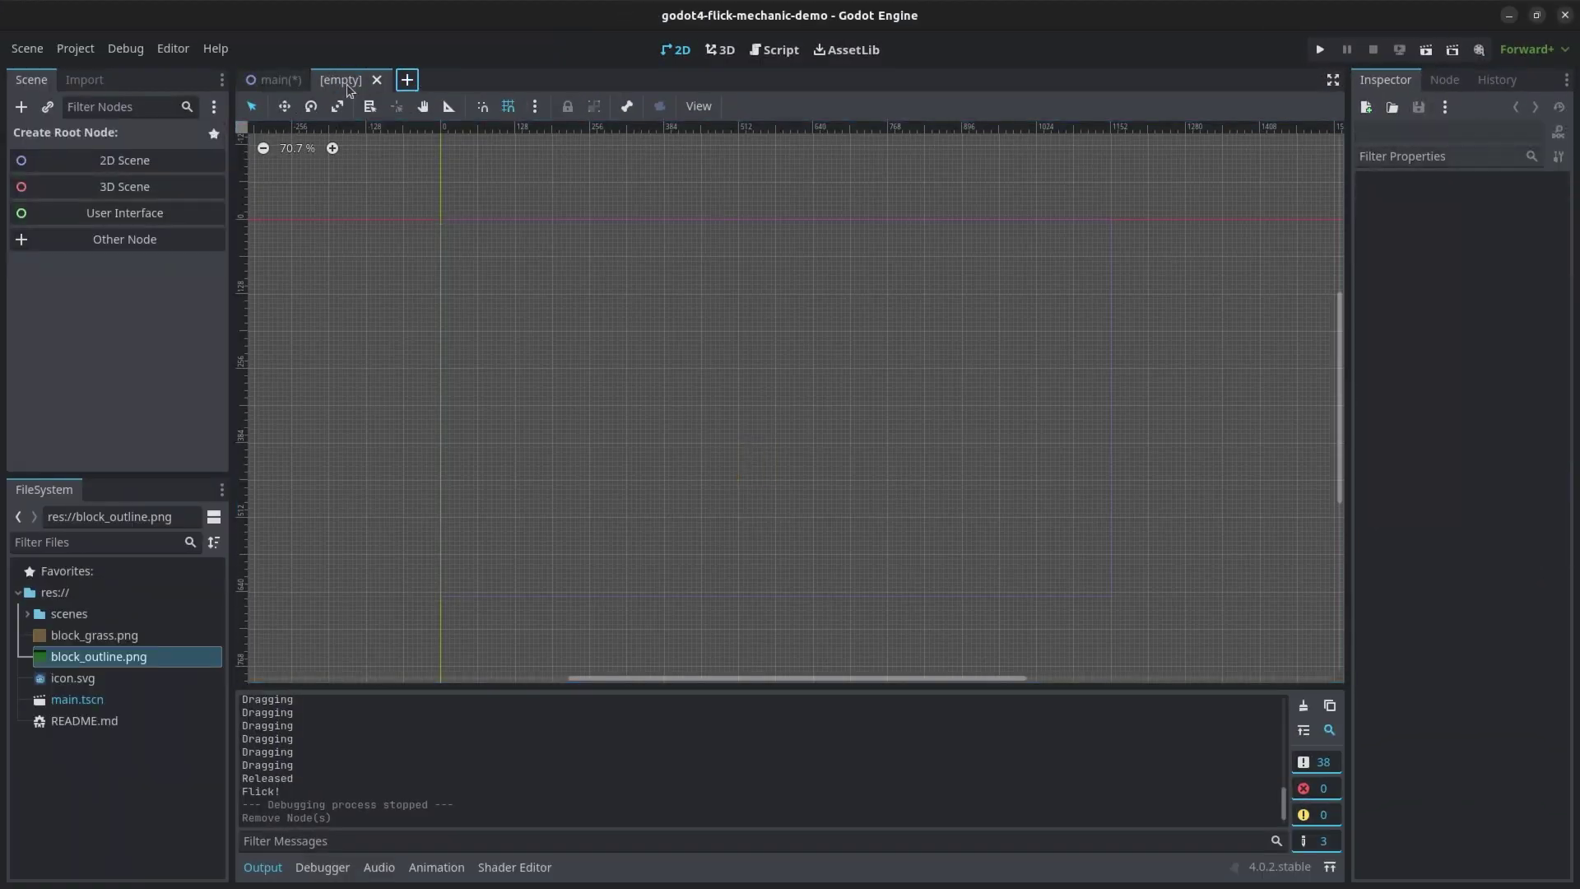
{"action": "left_click", "coordinate": [118, 241]}
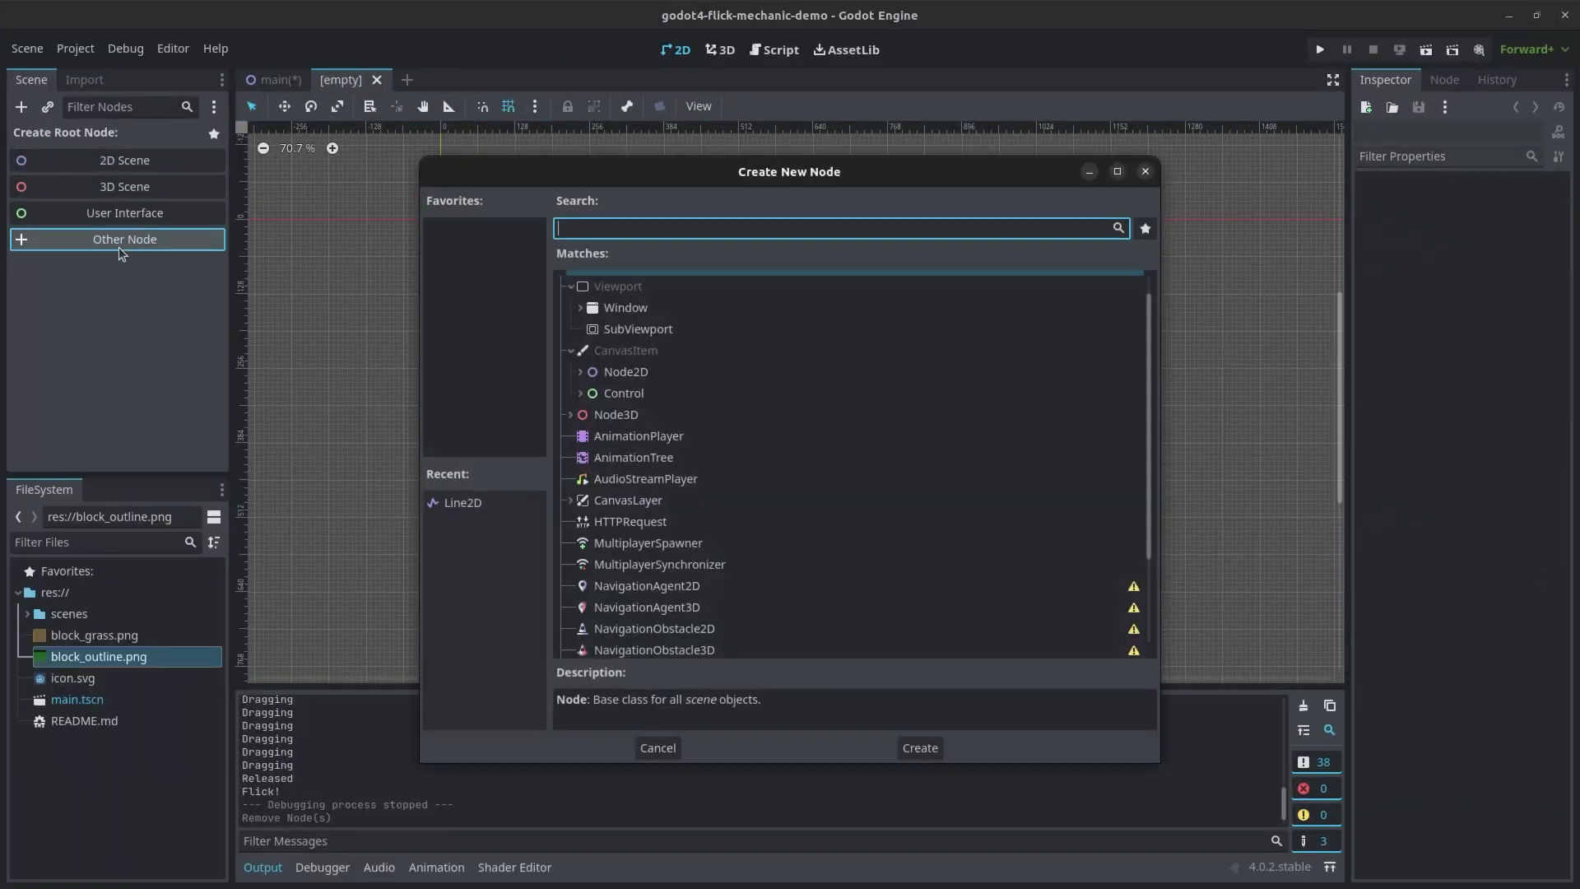
{"action": "type", "text": "stat"}
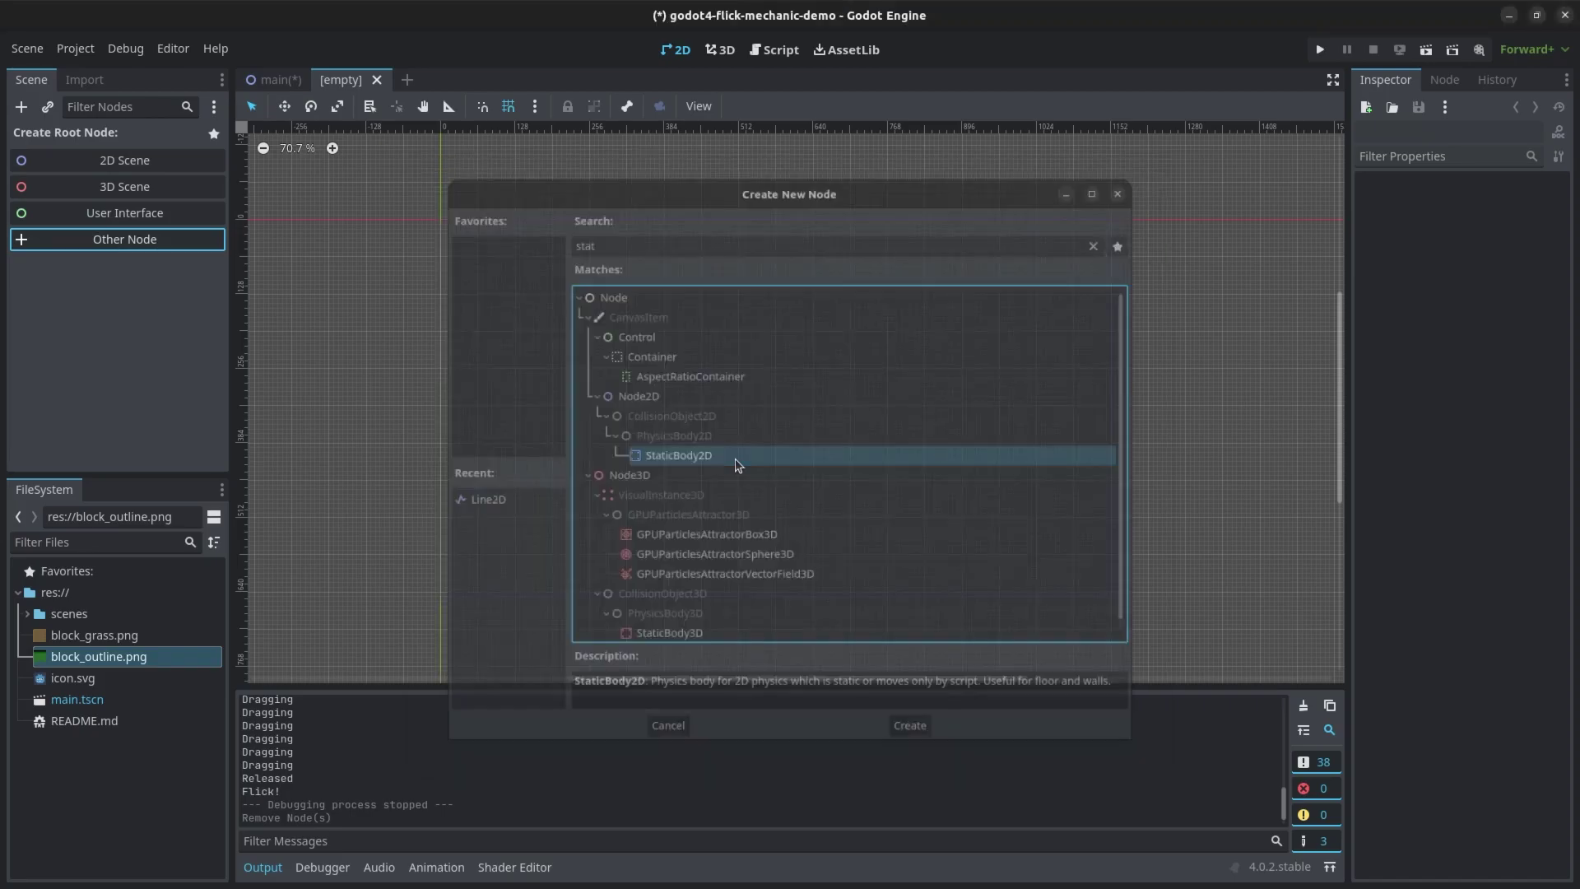
{"action": "double_click", "coordinate": [734, 457]}
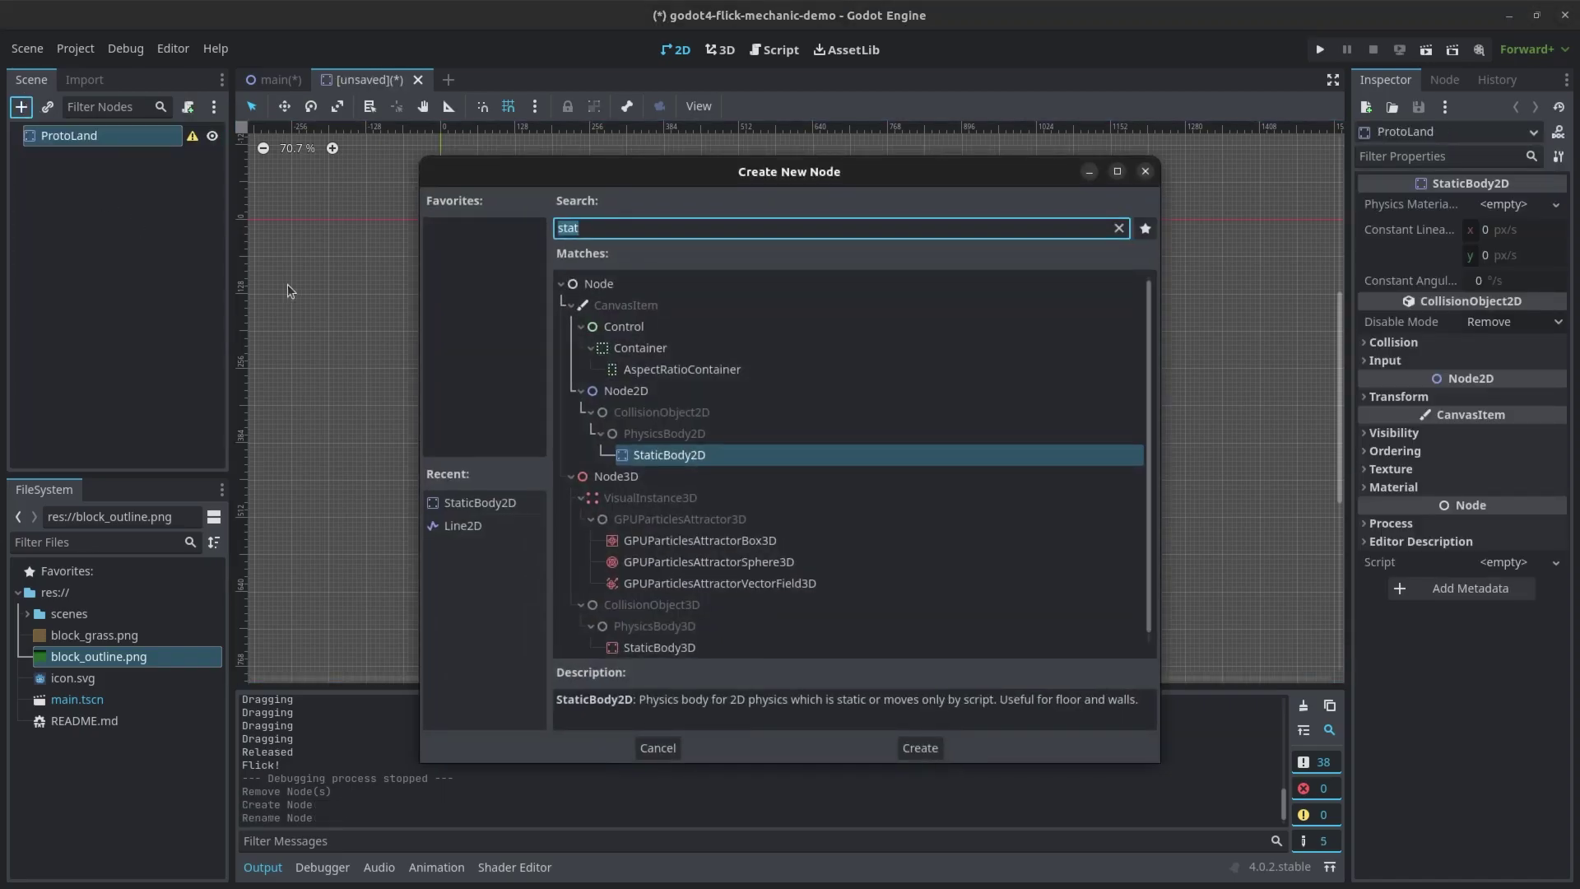
{"action": "type", "text": "poly"}
{"action": "key", "text": "Return"}
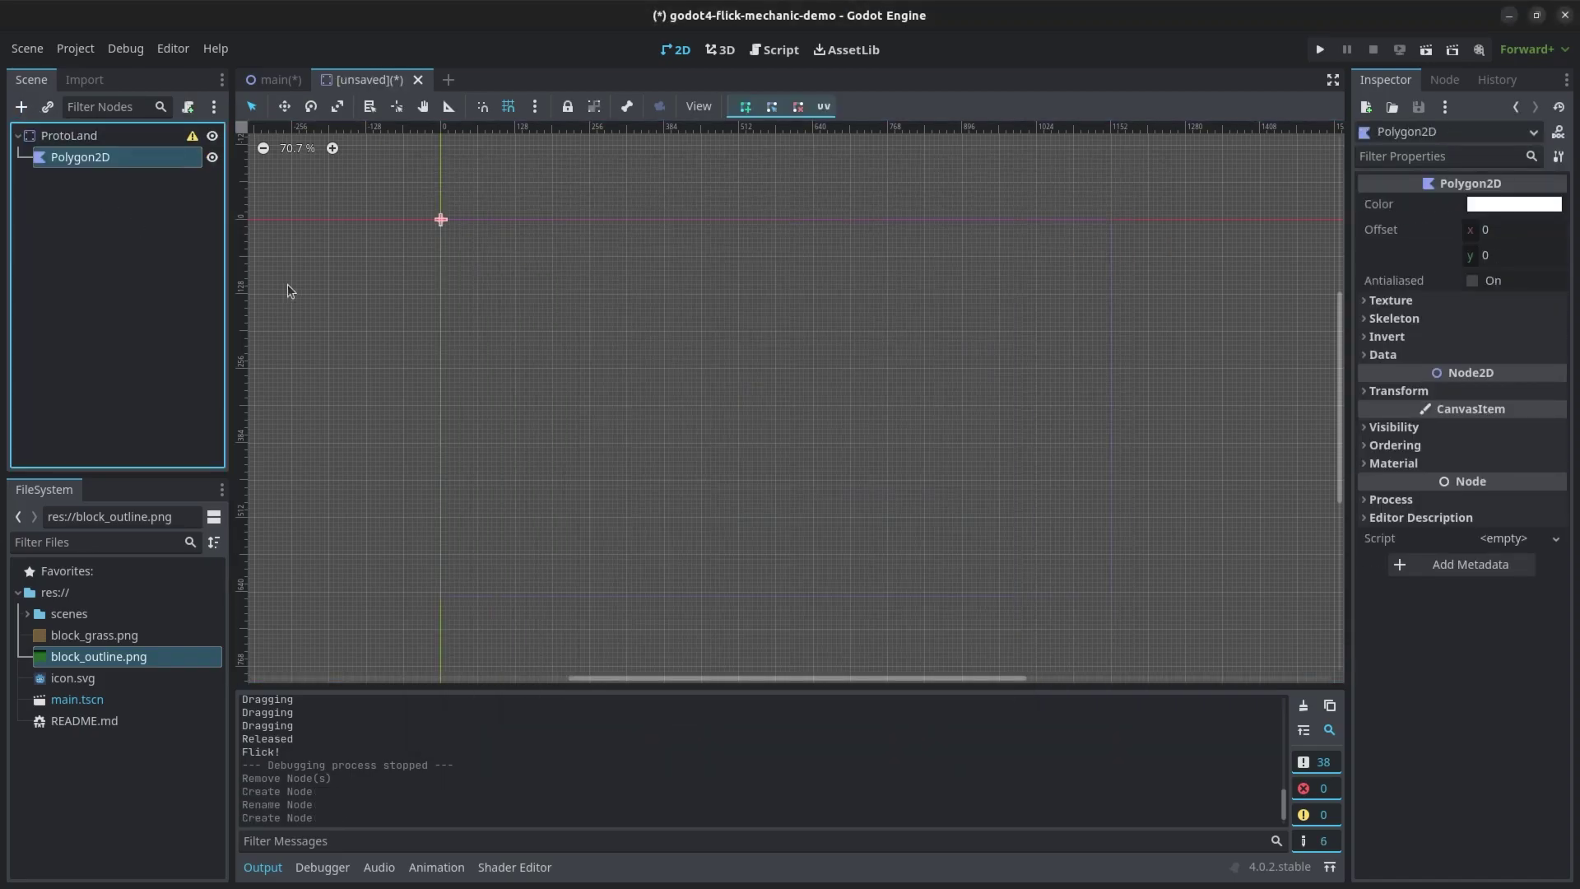
- Give the Polygon2D the block_grass.png texture with Repeat Enabled, and put the body on collision layer 2
{"action": "left_click_drag", "start_coordinate": [97, 637], "coordinate": [1501, 322]}
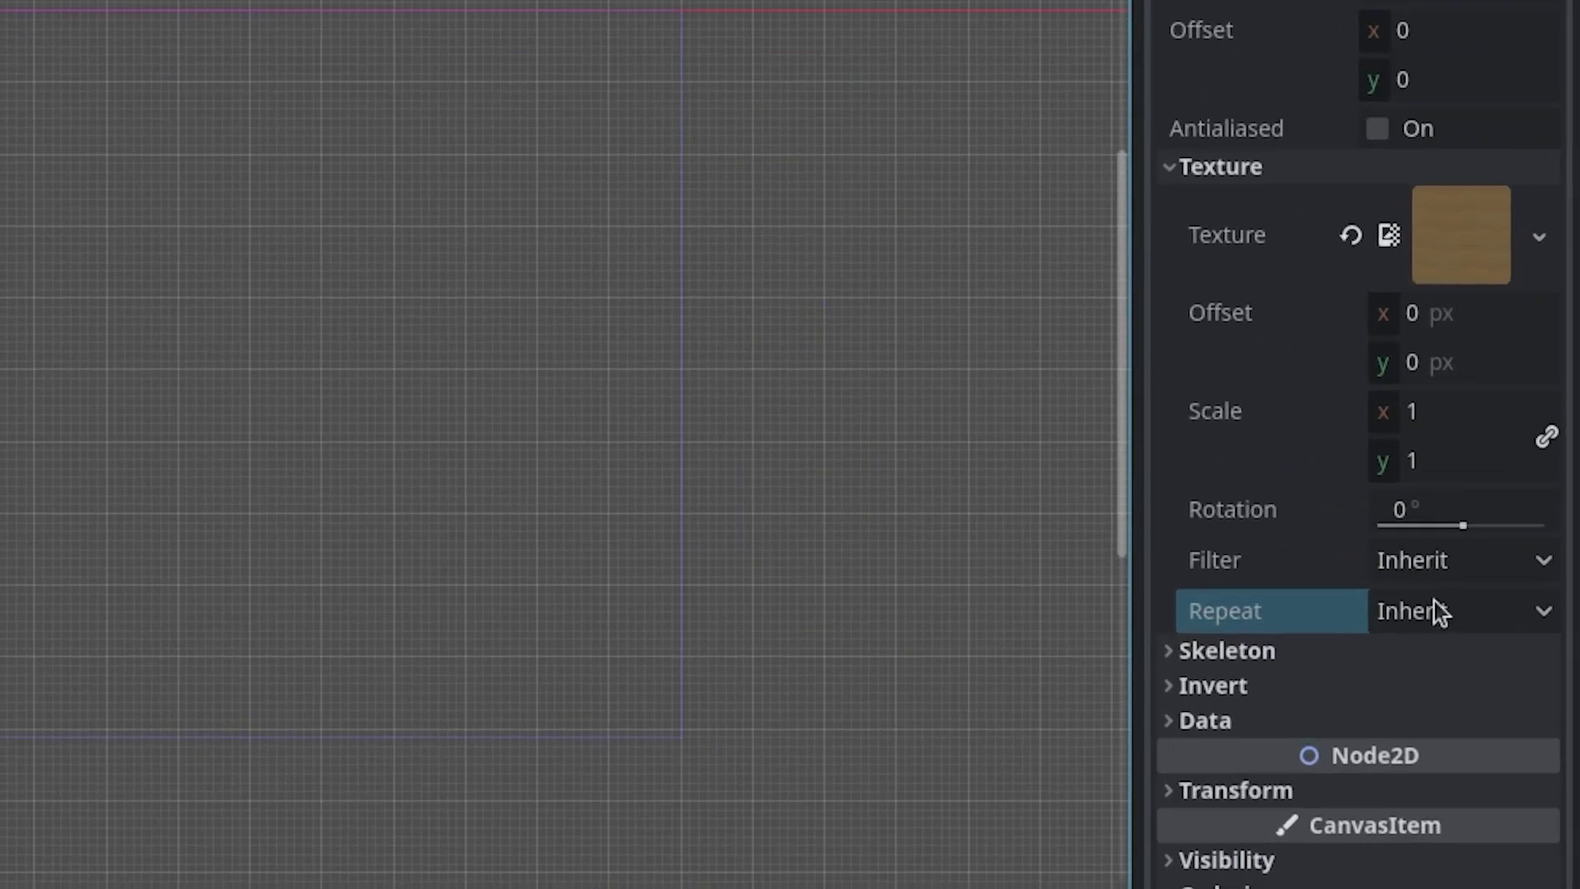
{"action": "left_click", "coordinate": [1505, 530]}
{"action": "left_click", "coordinate": [1497, 605]}
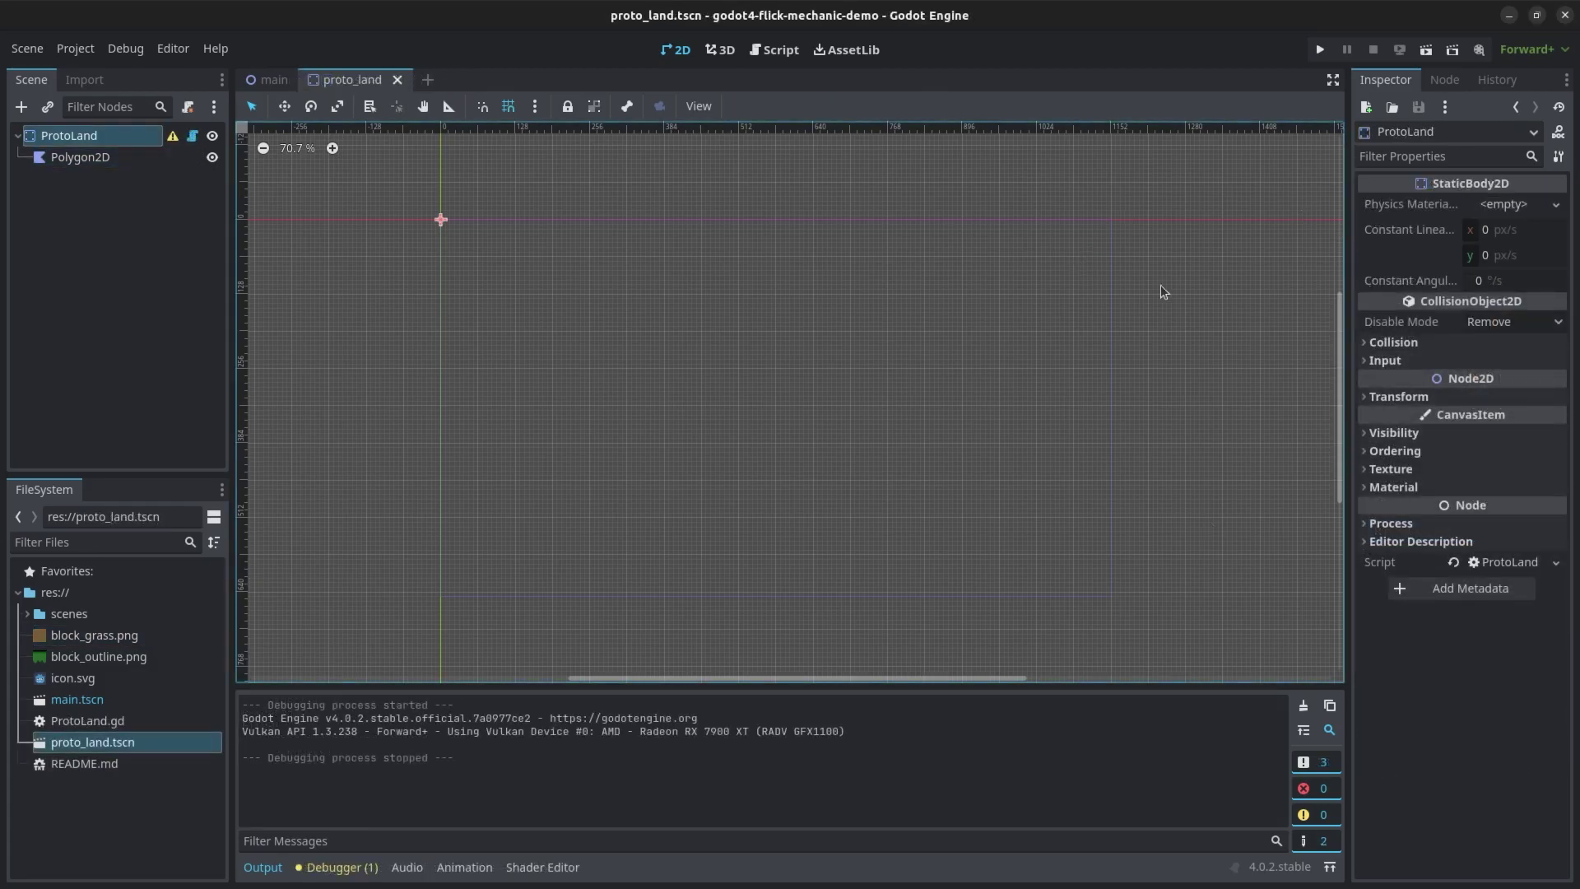
{"action": "left_click", "coordinate": [1393, 342]}
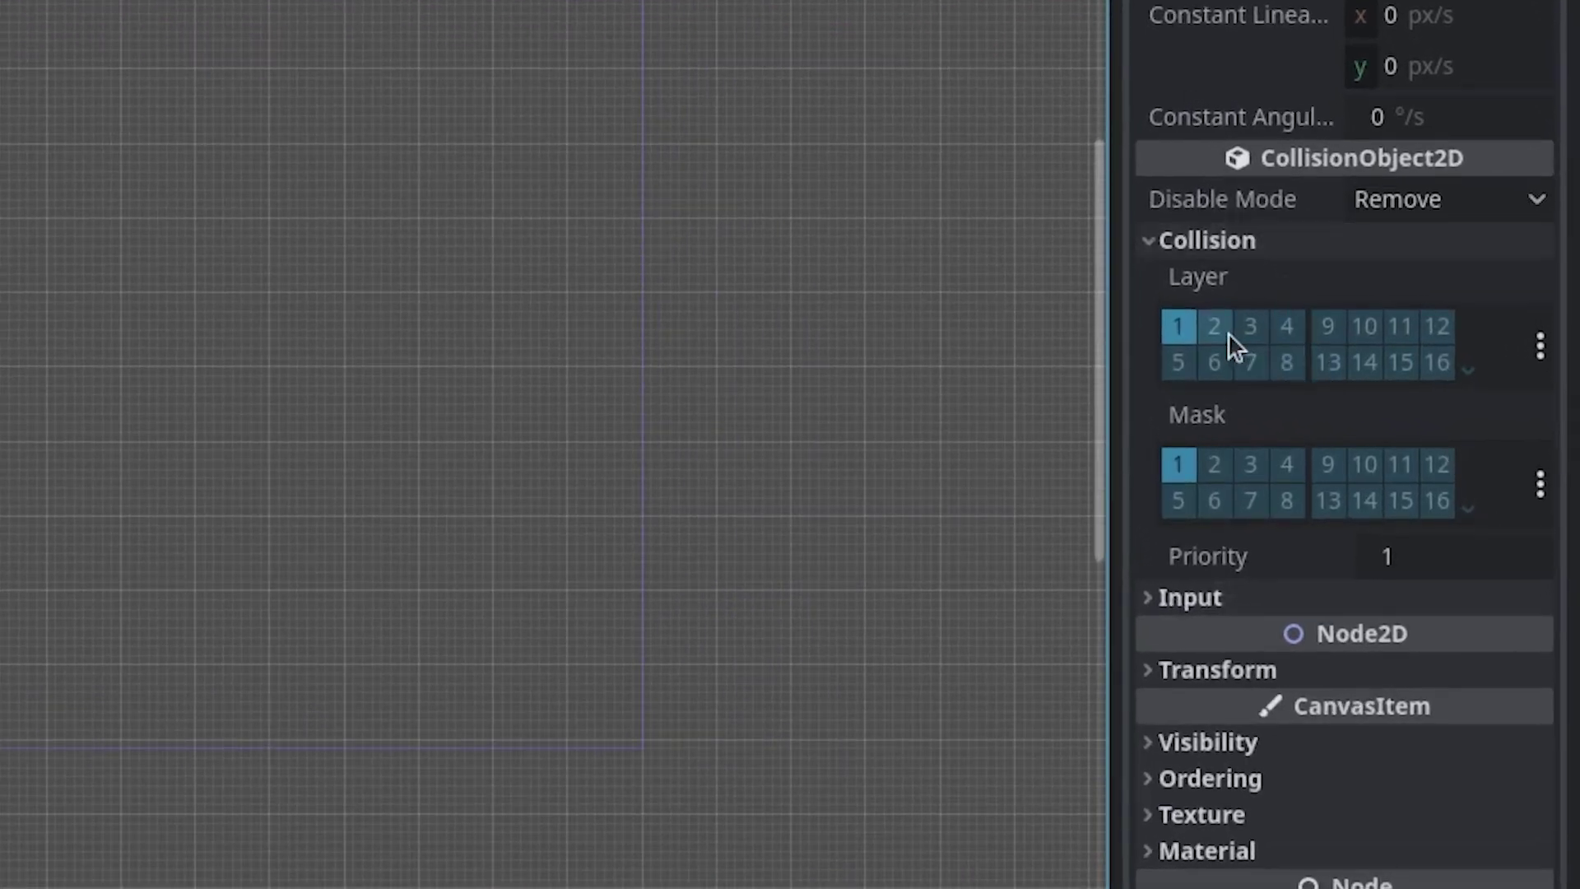
{"action": "left_click", "coordinate": [1214, 329]}
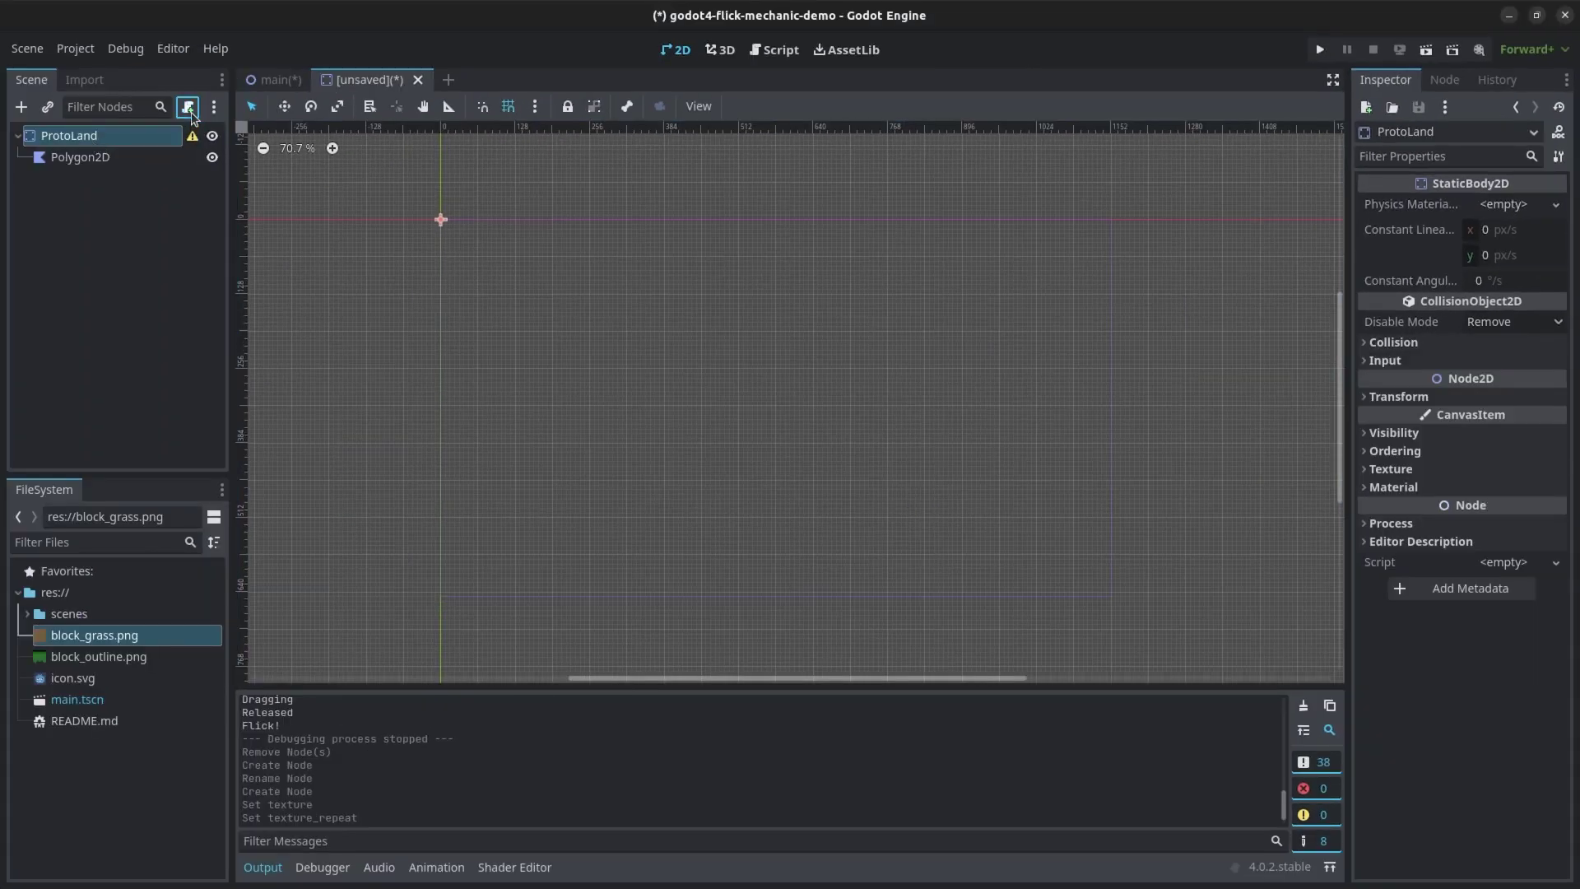
{"action": "left_click", "coordinate": [187, 106]}
{"action": "left_click", "coordinate": [874, 658]}
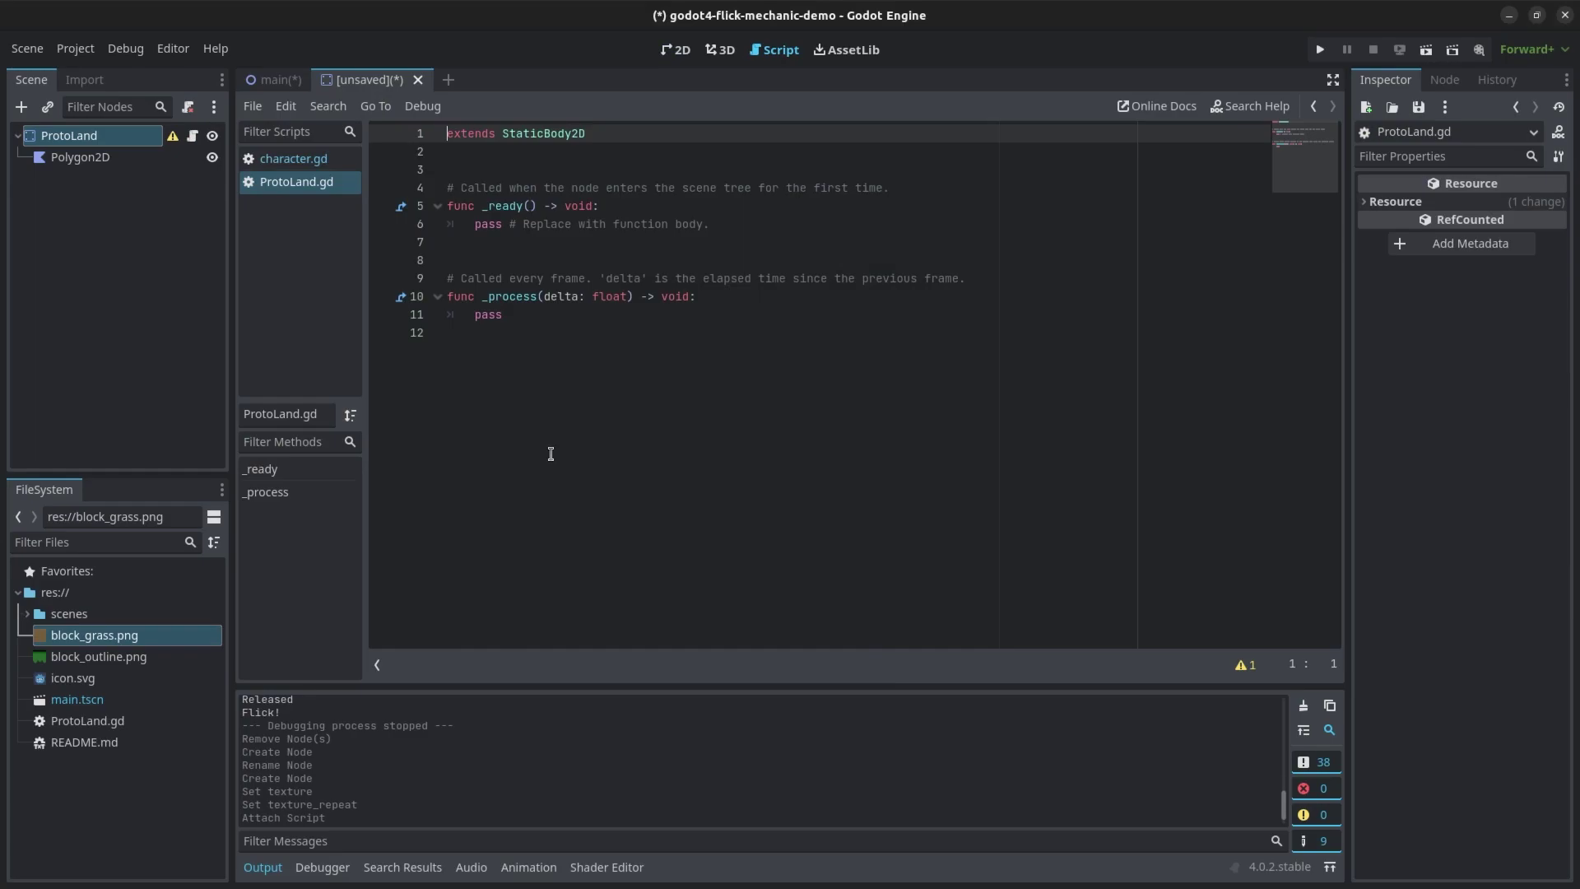
{"action": "key", "text": "Return"}
{"action": "key", "text": "Up"}
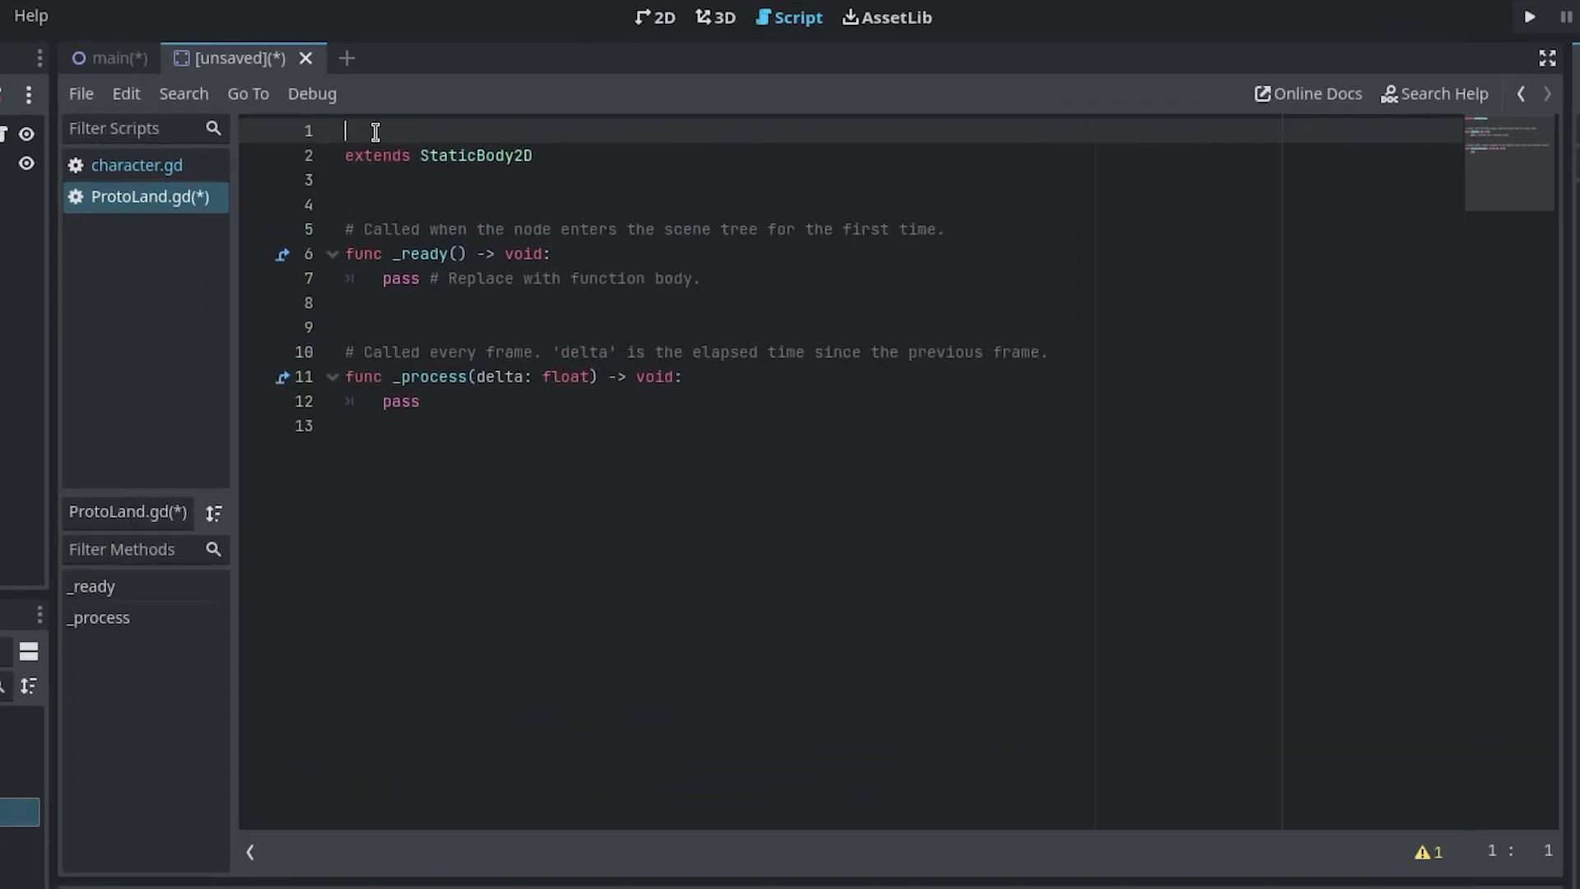
{"action": "type", "text": "@tool"}
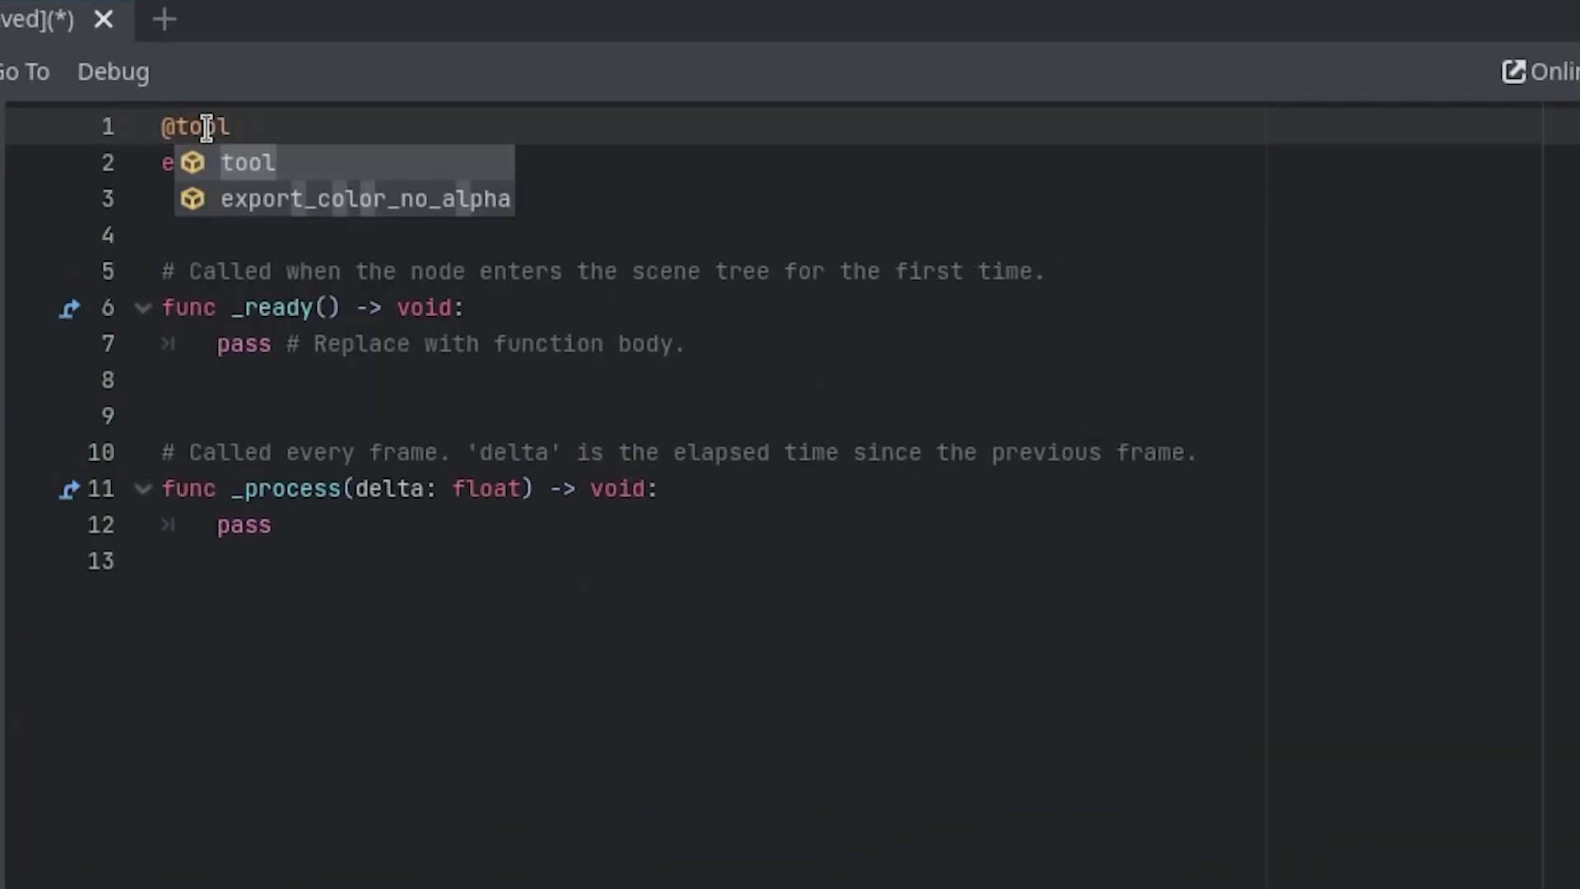
{"action": "left_click", "coordinate": [701, 248]}
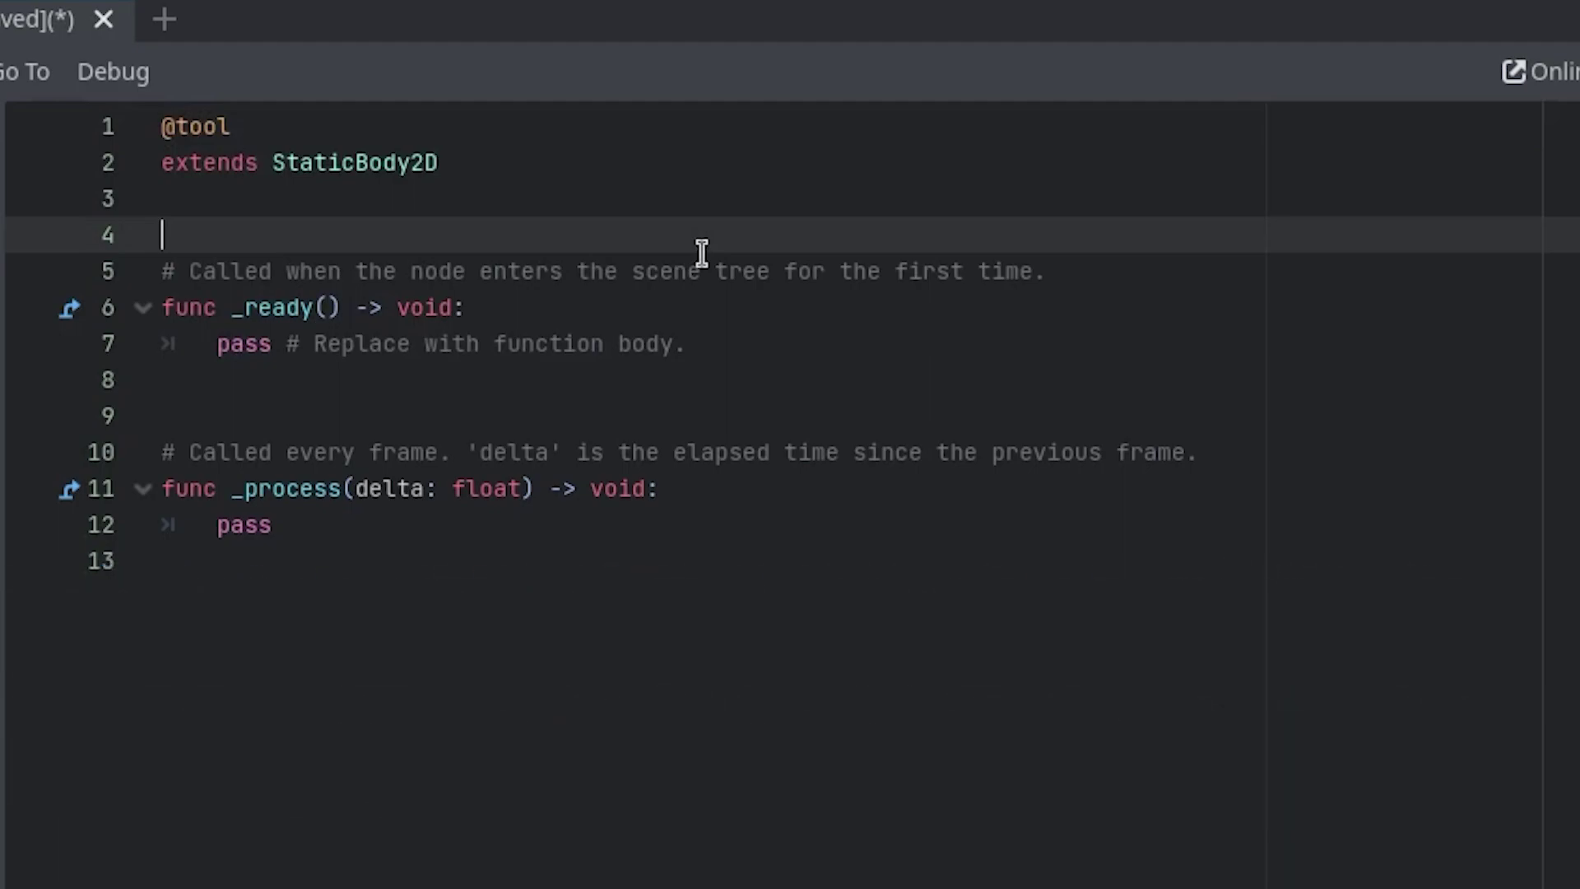
- Replace pass in _ready() with a non-editor check that builds a CollisionPolygon2D from $Polygon2D.polygon and adds it
{"action": "left_click", "coordinate": [807, 352]}
{"action": "key", "text": "shift+Home"}
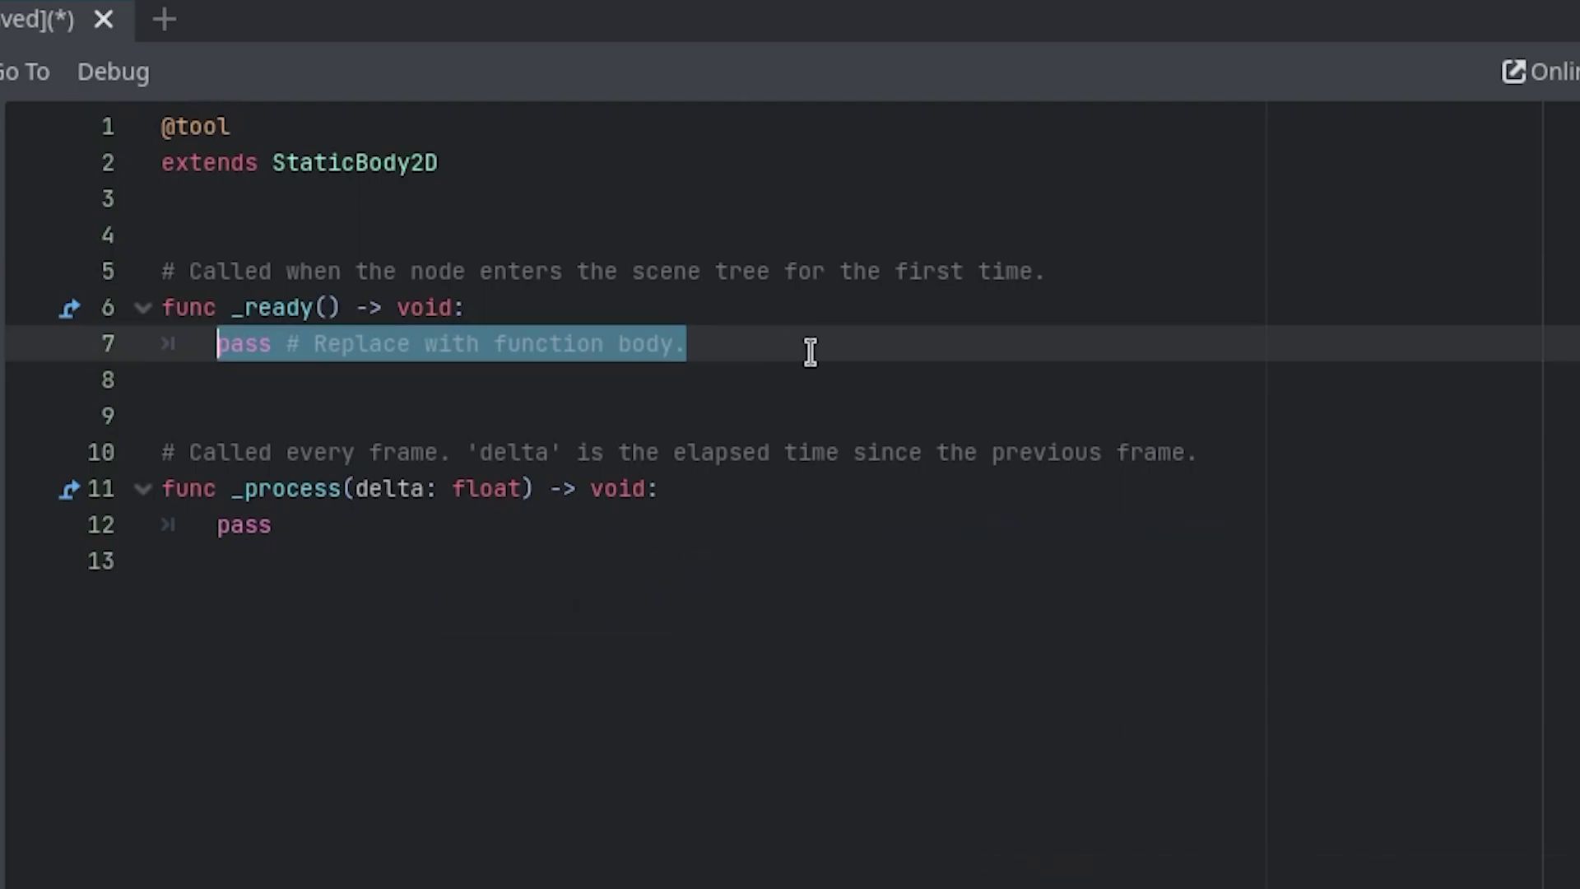
{"action": "type", "text": "if "}
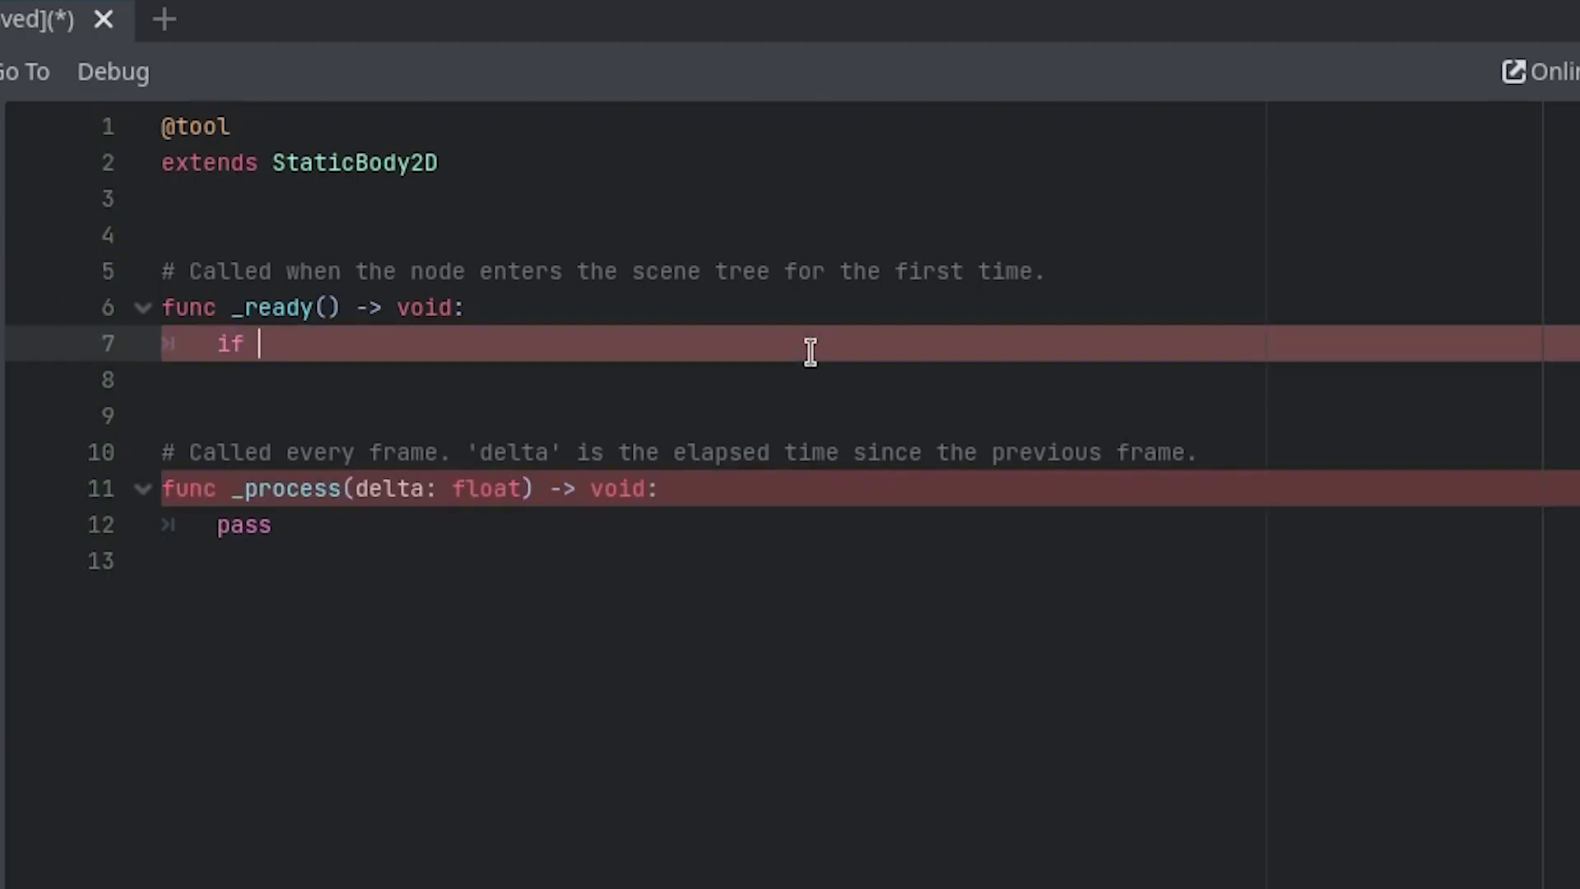
{"action": "type", "text": "not Engine.is_ed"}
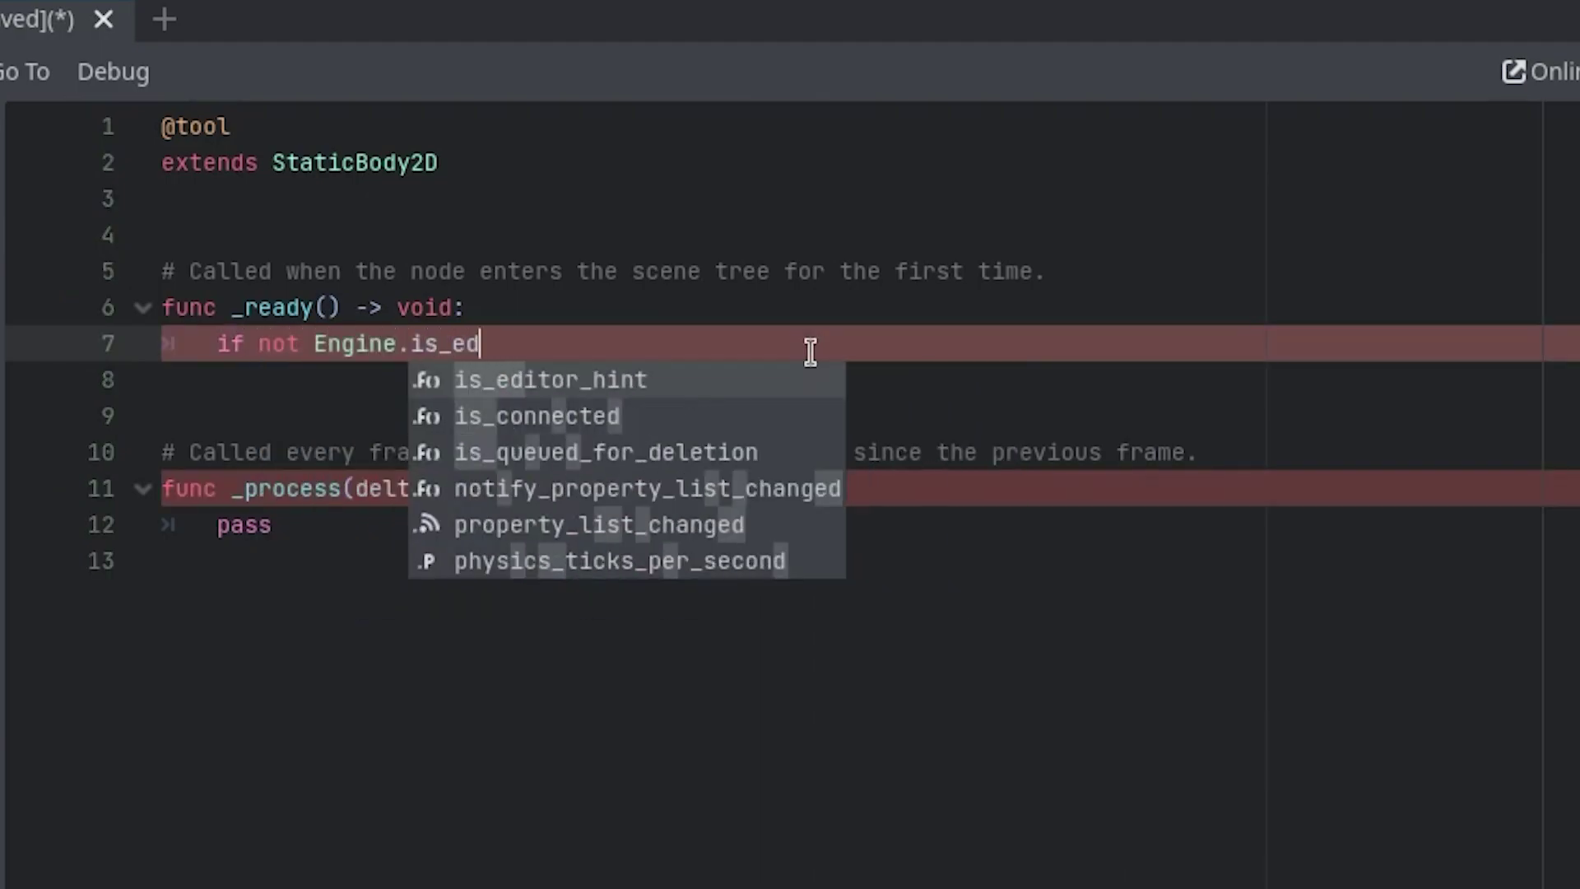
{"action": "key", "text": "Return"}
{"action": "type", "text": ":"}
{"action": "key", "text": "Return"}
{"action": "type", "text": "var coll := Collisionpol"}
{"action": "key", "text": "Return"}
{"action": "type", "text": ".new()"}
{"action": "key", "text": "Return"}
{"action": "type", "text": "coll.p"}
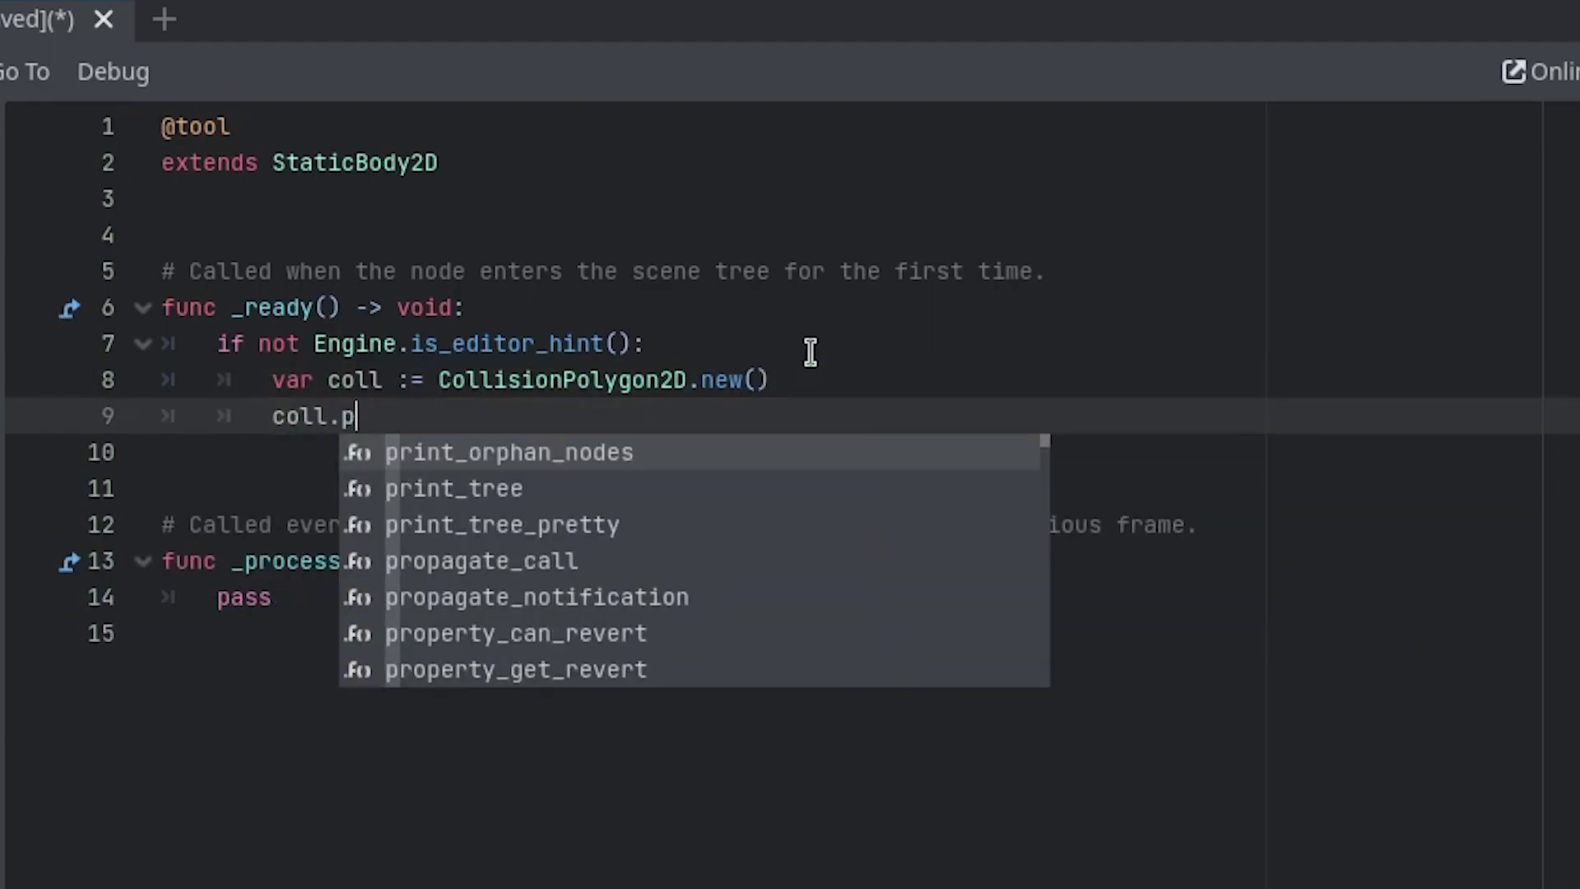
{"action": "type", "text": "olygon = $Polygon2D.polygon"}
{"action": "key", "text": "Return"}
{"action": "type", "text": "add_child(coll)"}
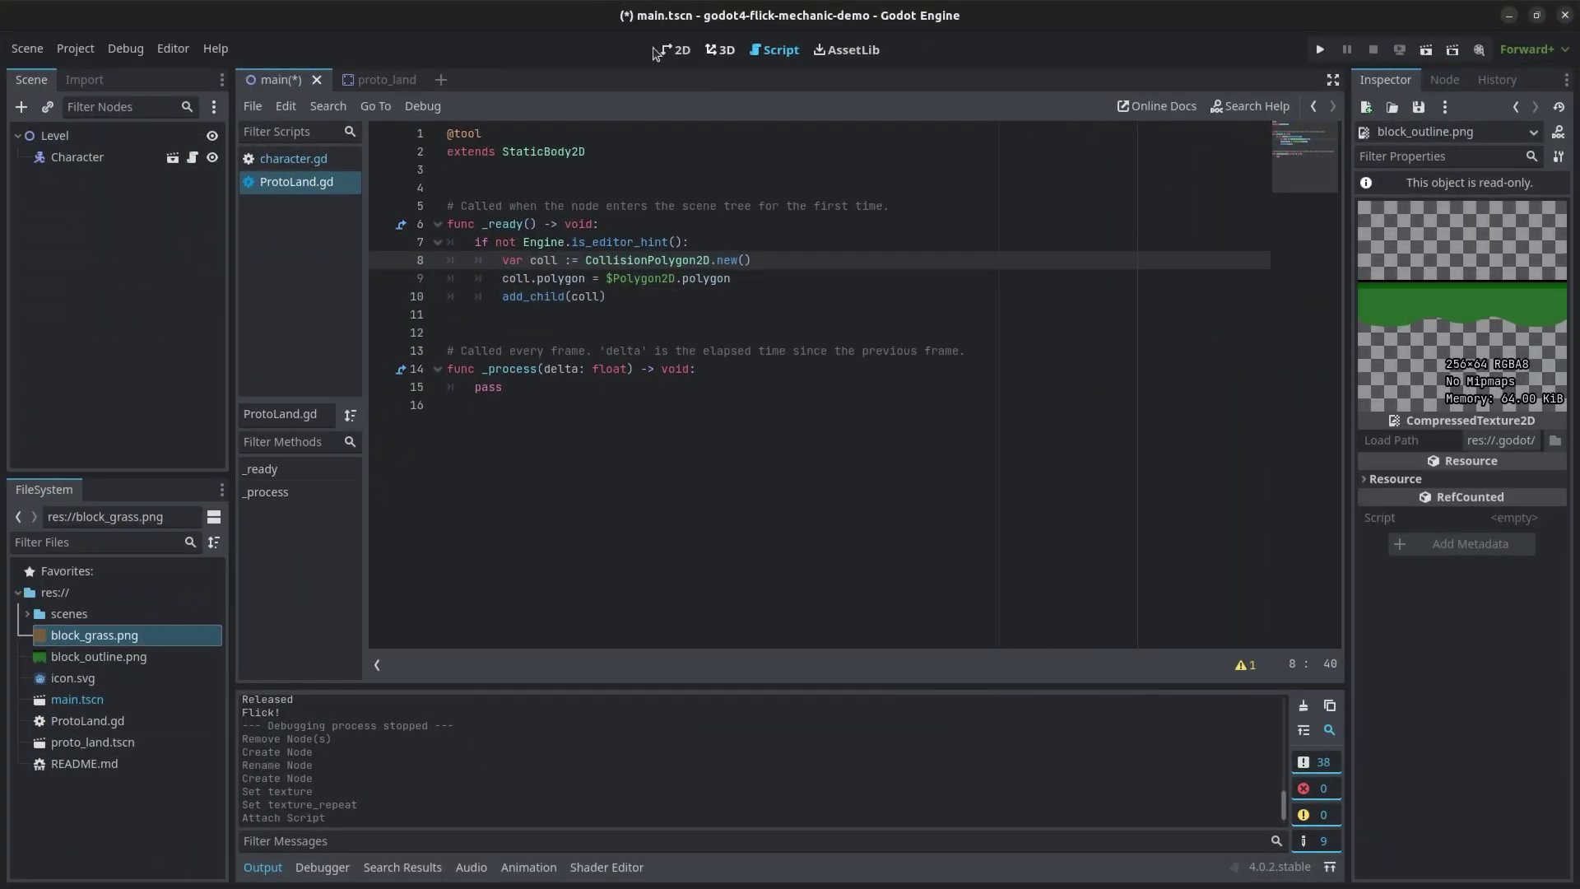
- Instance proto_land.tscn into the main scene, enable Editable Children, and select its Polygon2D
{"action": "left_click", "coordinate": [672, 49]}
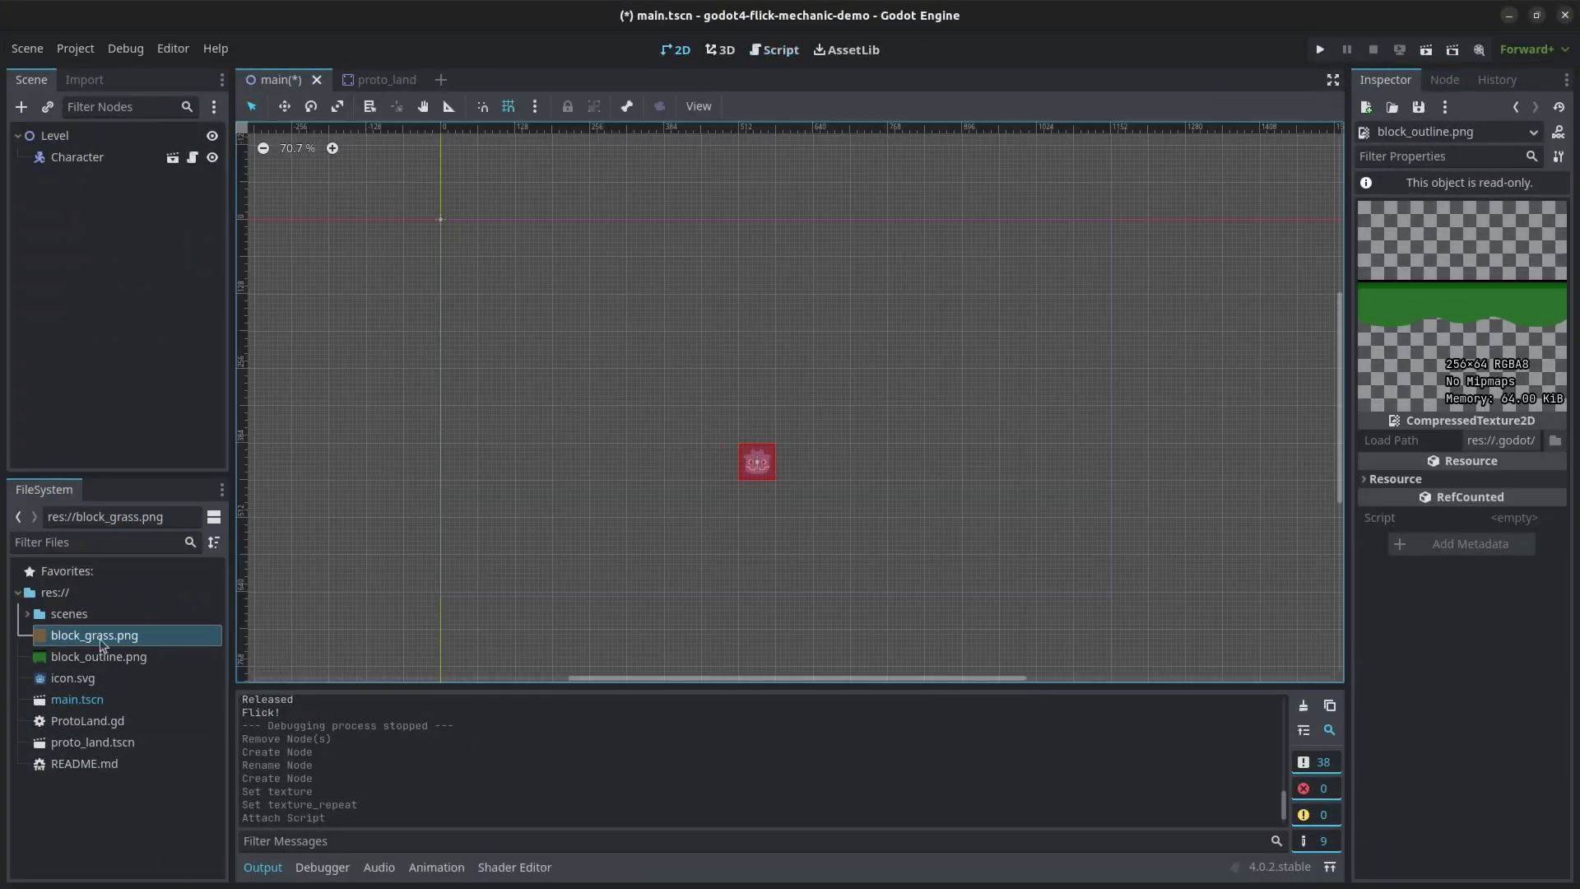
{"action": "left_click_drag", "start_coordinate": [80, 745], "coordinate": [489, 277]}
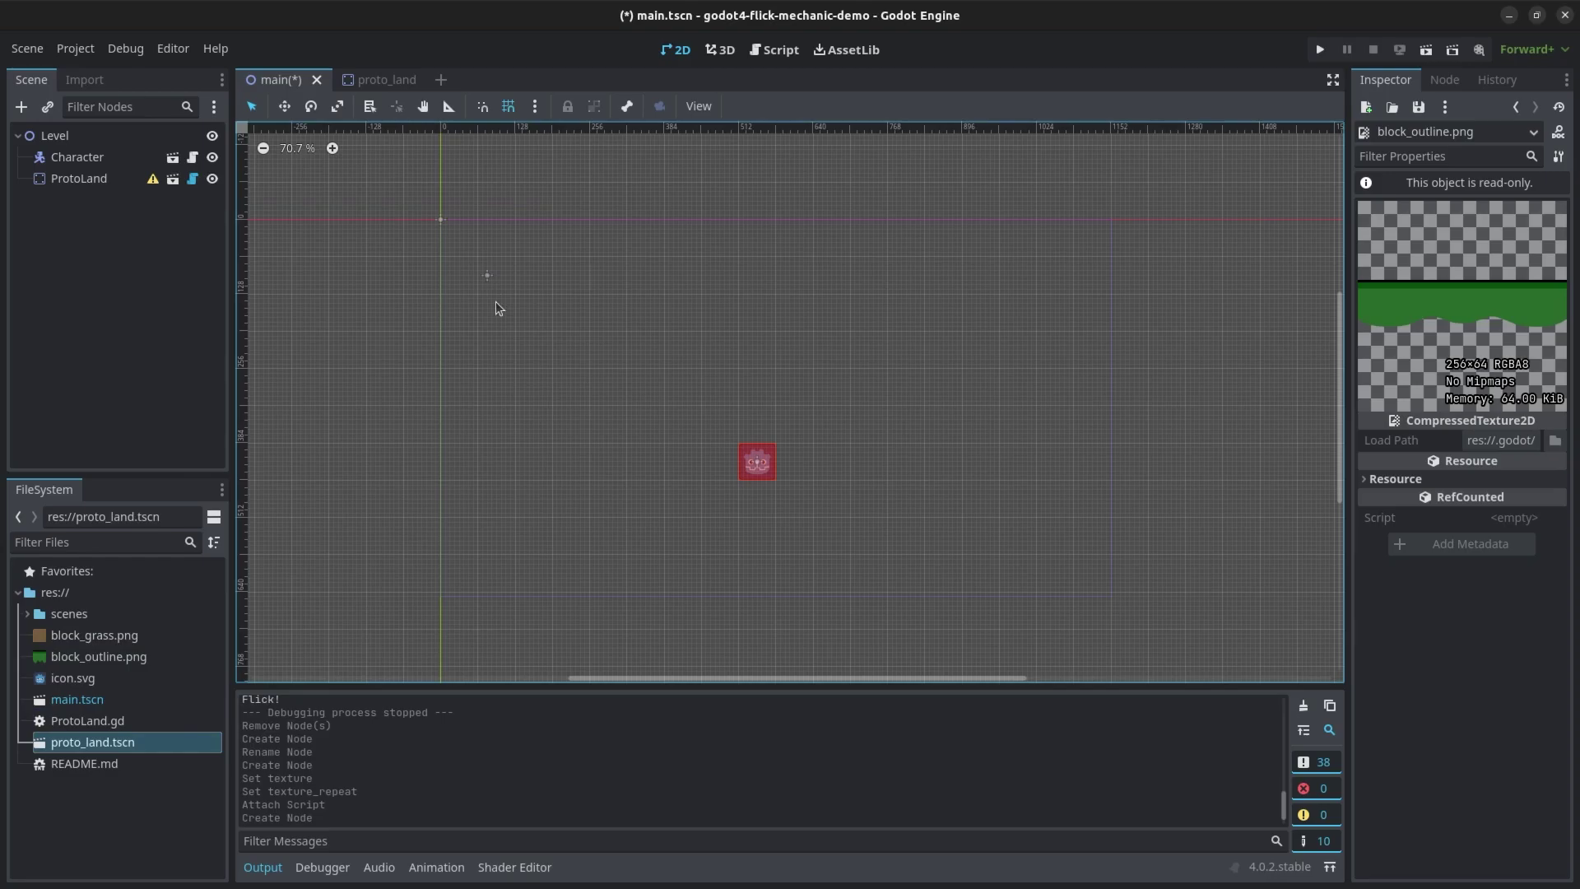
{"action": "right_click", "coordinate": [70, 177]}
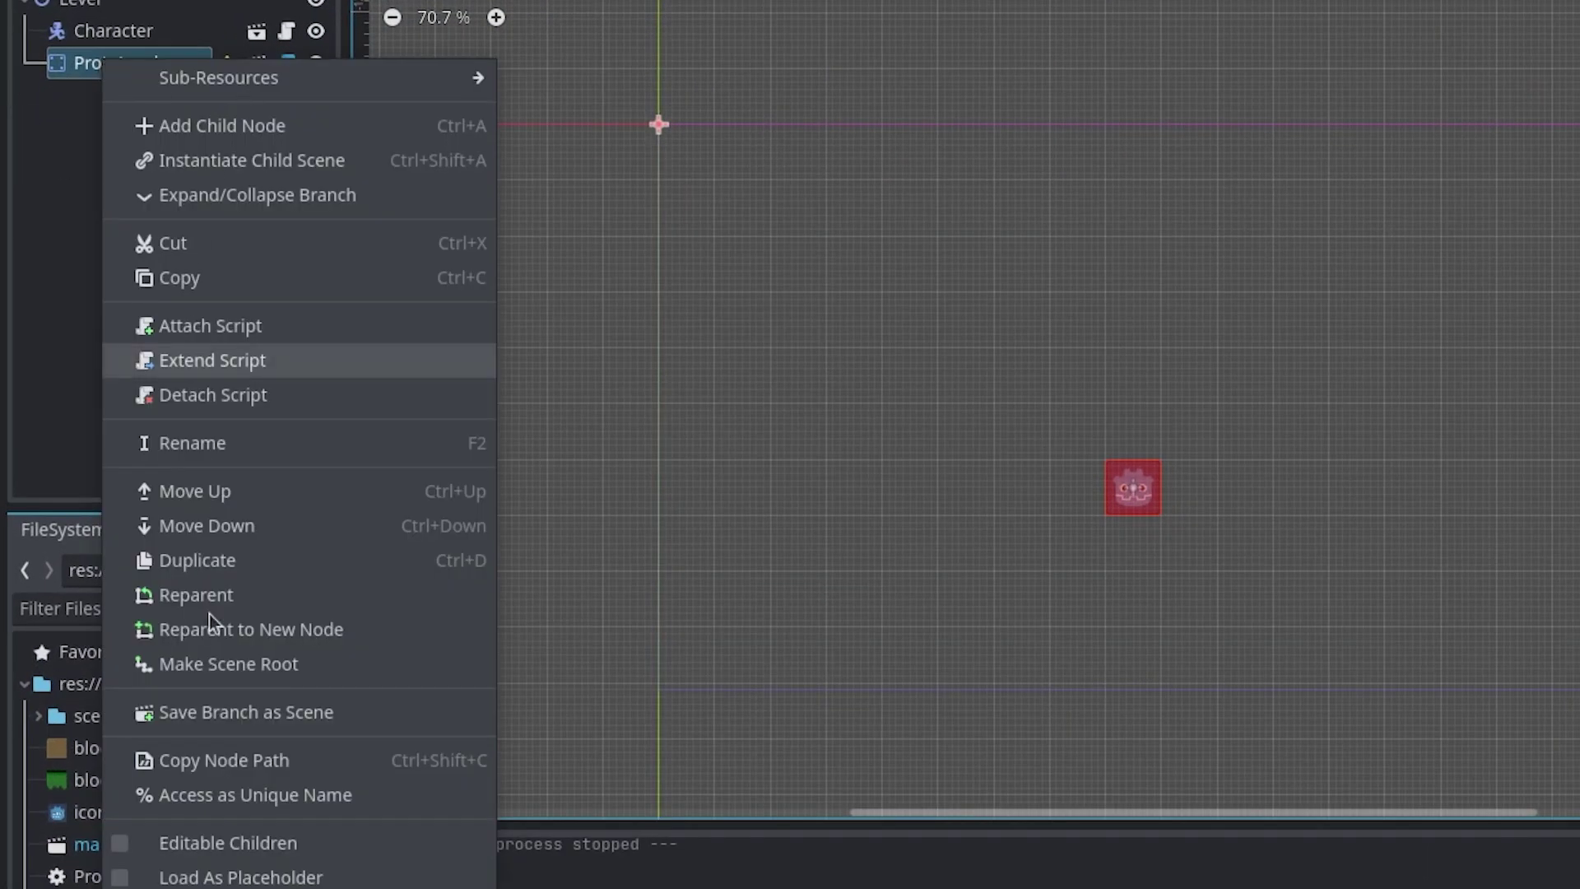
{"action": "left_click", "coordinate": [233, 842]}
{"action": "left_click", "coordinate": [136, 97]}
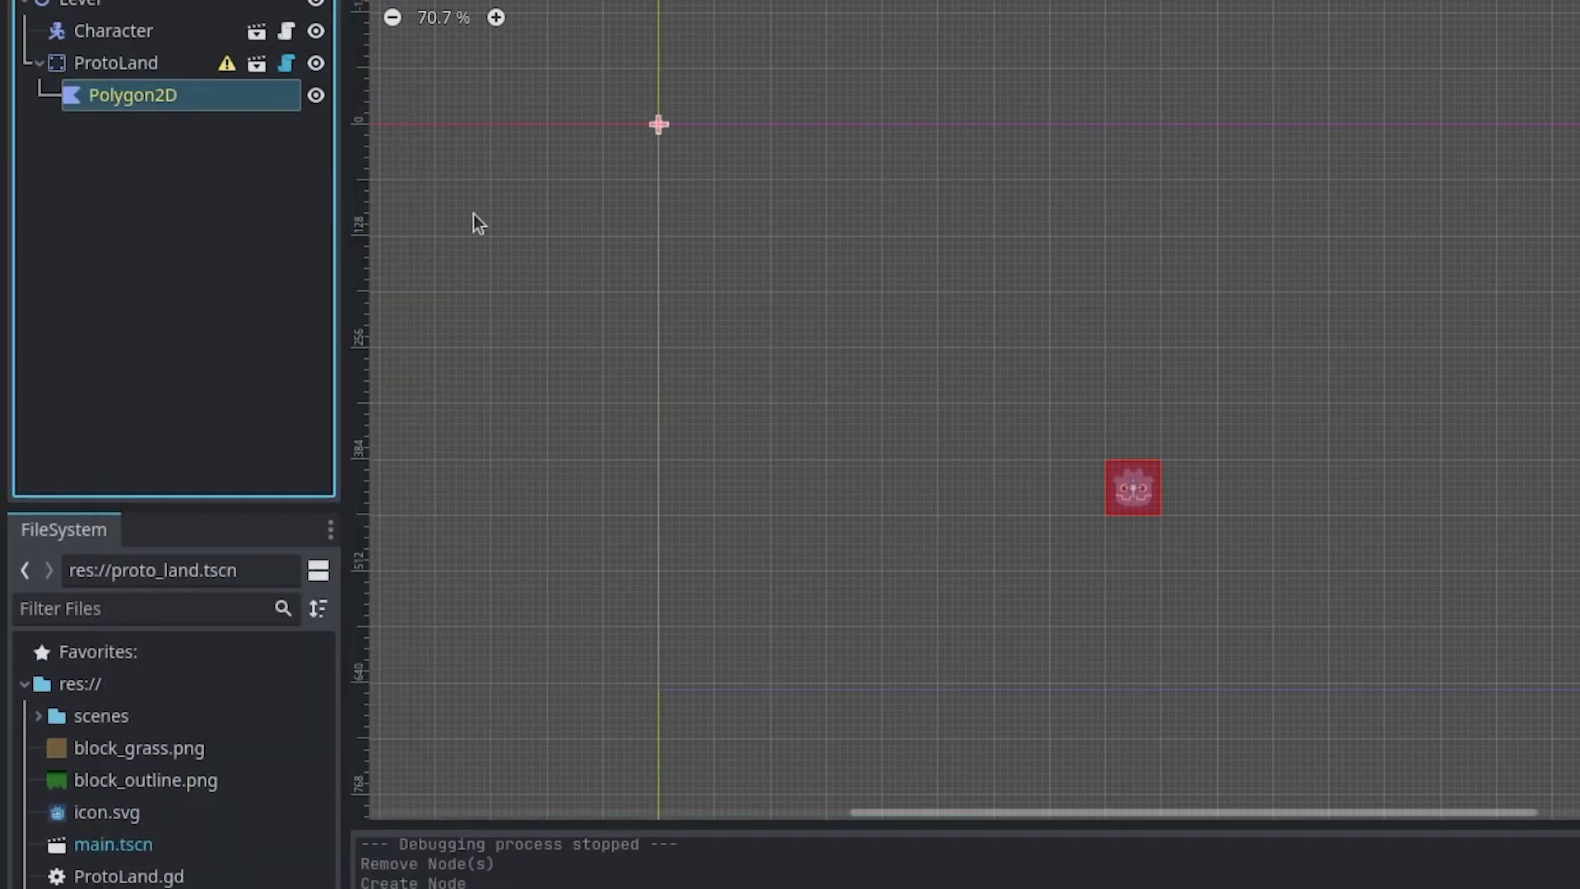
- Draw a closed U-shaped ground outline with a rising right slope
{"action": "left_click", "coordinate": [833, 285]}
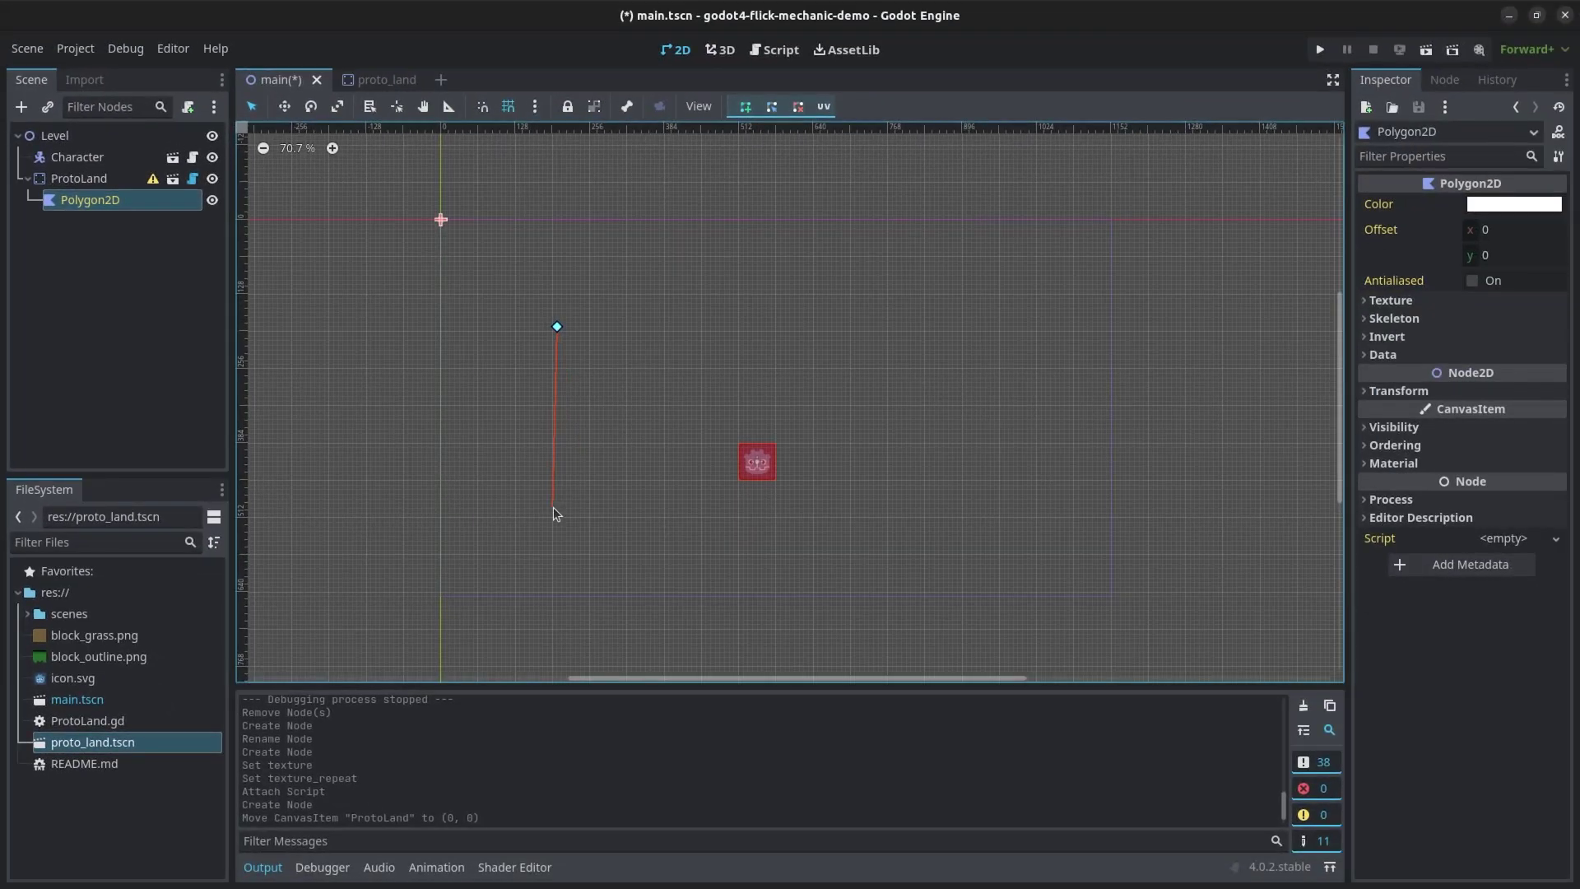
{"action": "left_click", "coordinate": [928, 522]}
{"action": "left_click", "coordinate": [1068, 345]}
{"action": "left_click", "coordinate": [1077, 582]}
{"action": "left_click", "coordinate": [464, 578]}
{"action": "left_click", "coordinate": [473, 312]}
{"action": "left_click", "coordinate": [557, 327]}
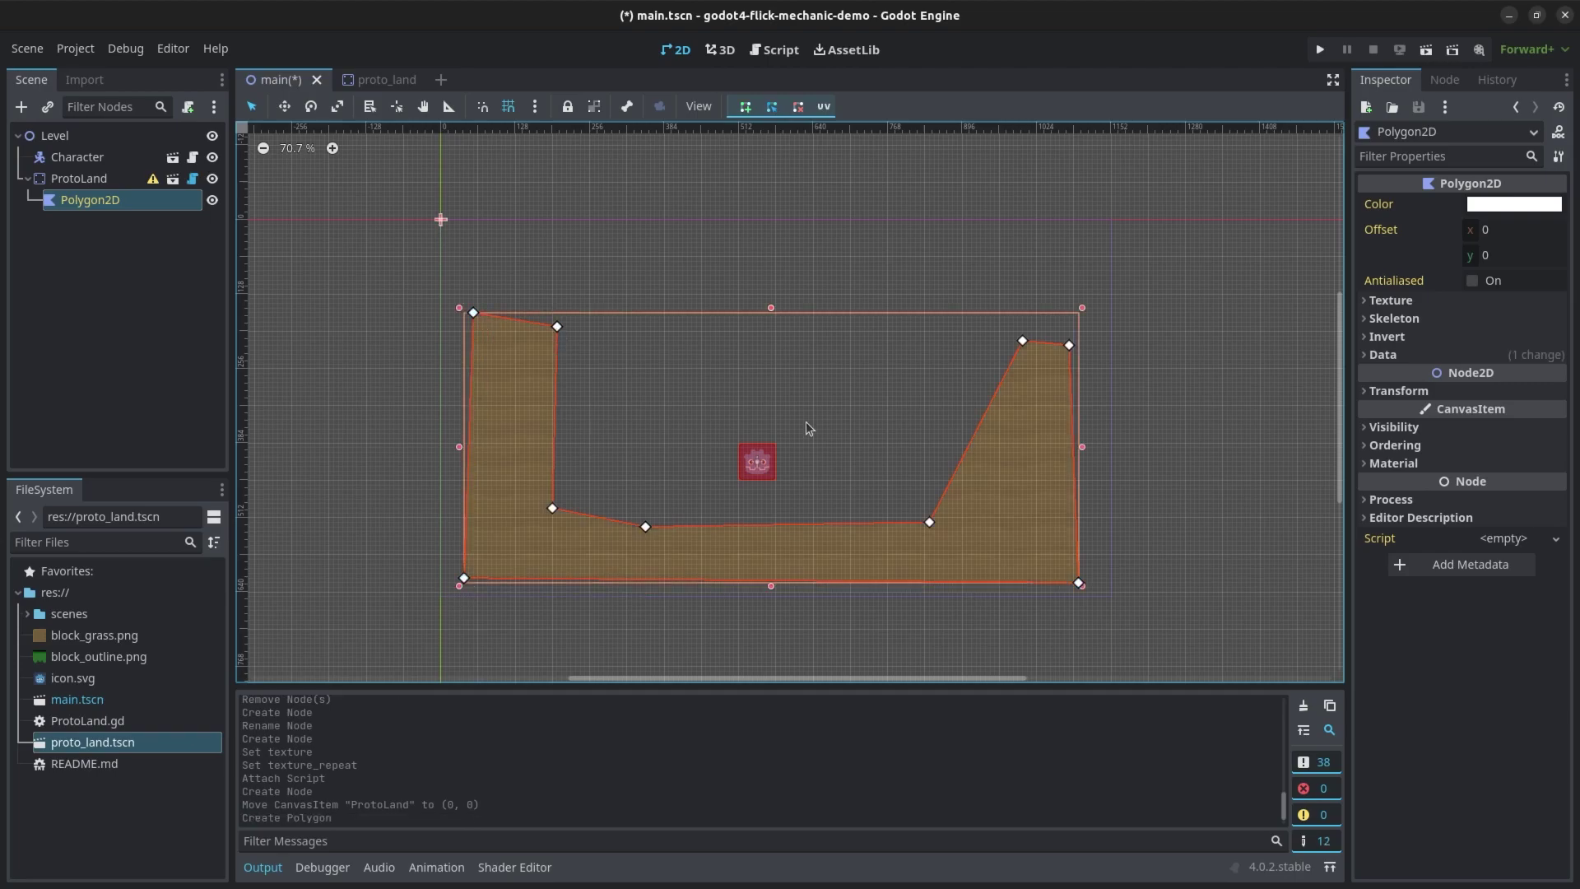
{"action": "left_click", "coordinate": [639, 201]}
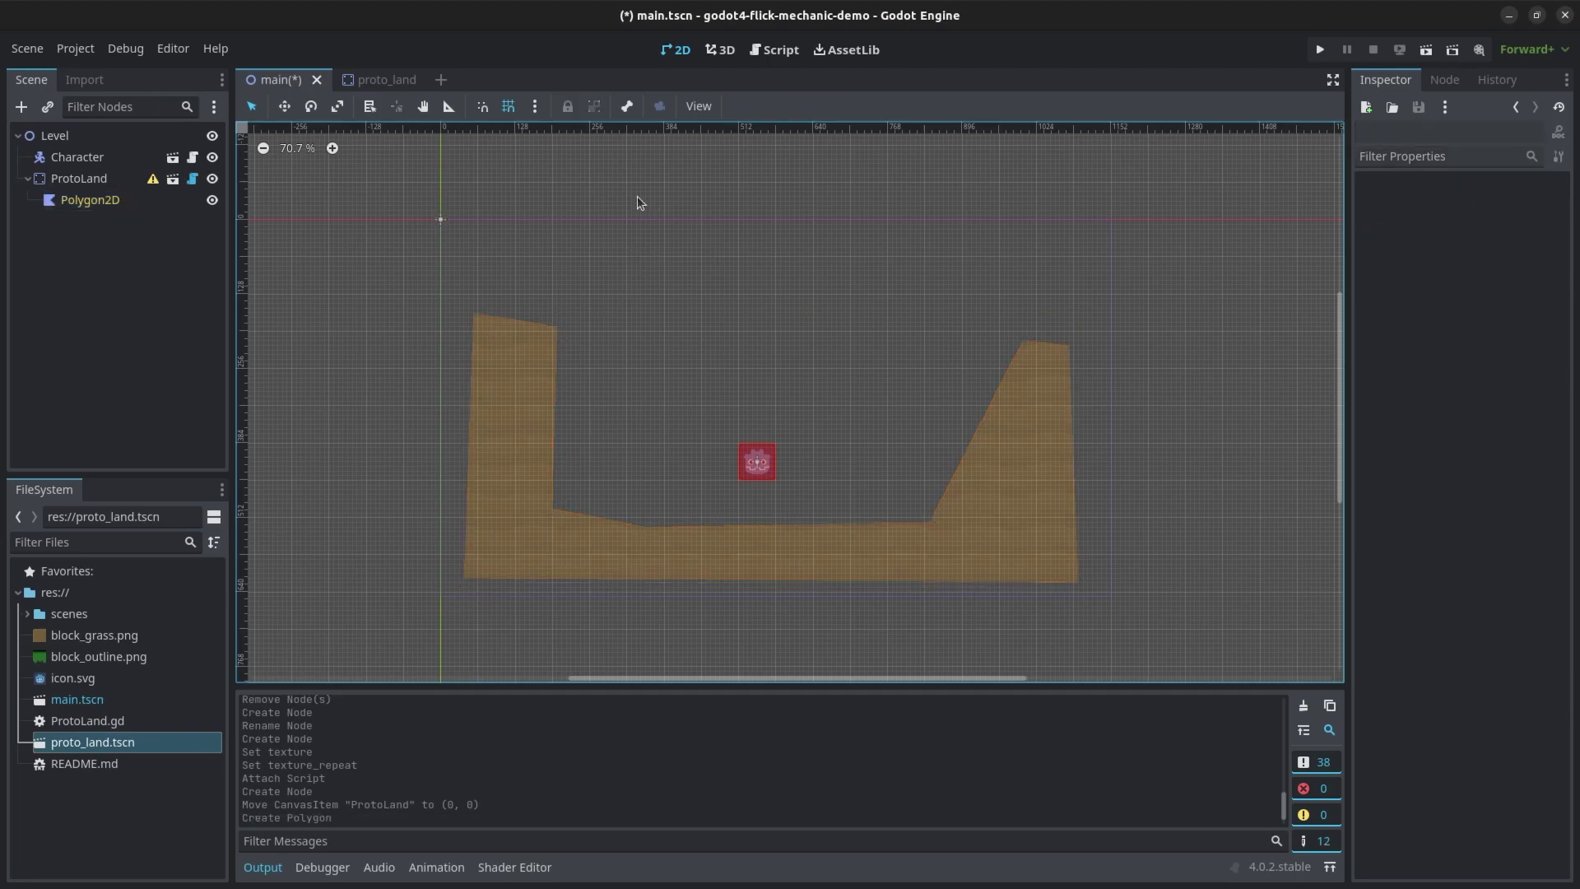
- Run the game with F5 and flick the bean across the textured U-shaped ground and its sloped dip
{"action": "key", "text": "F5"}
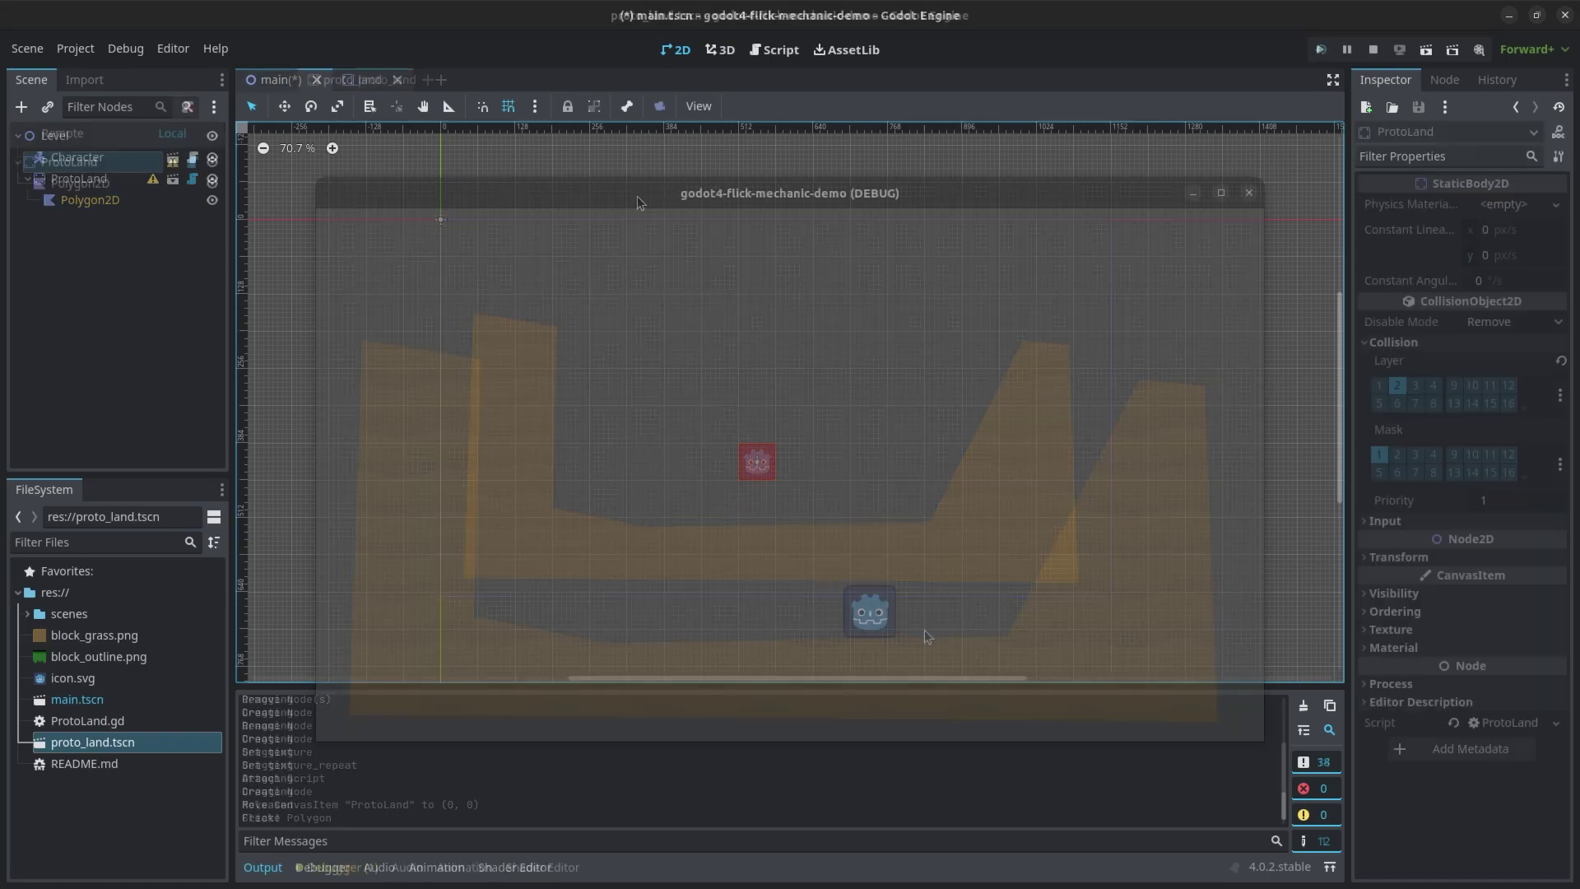
{"action": "left_click_drag", "start_coordinate": [970, 606], "coordinate": [611, 587]}
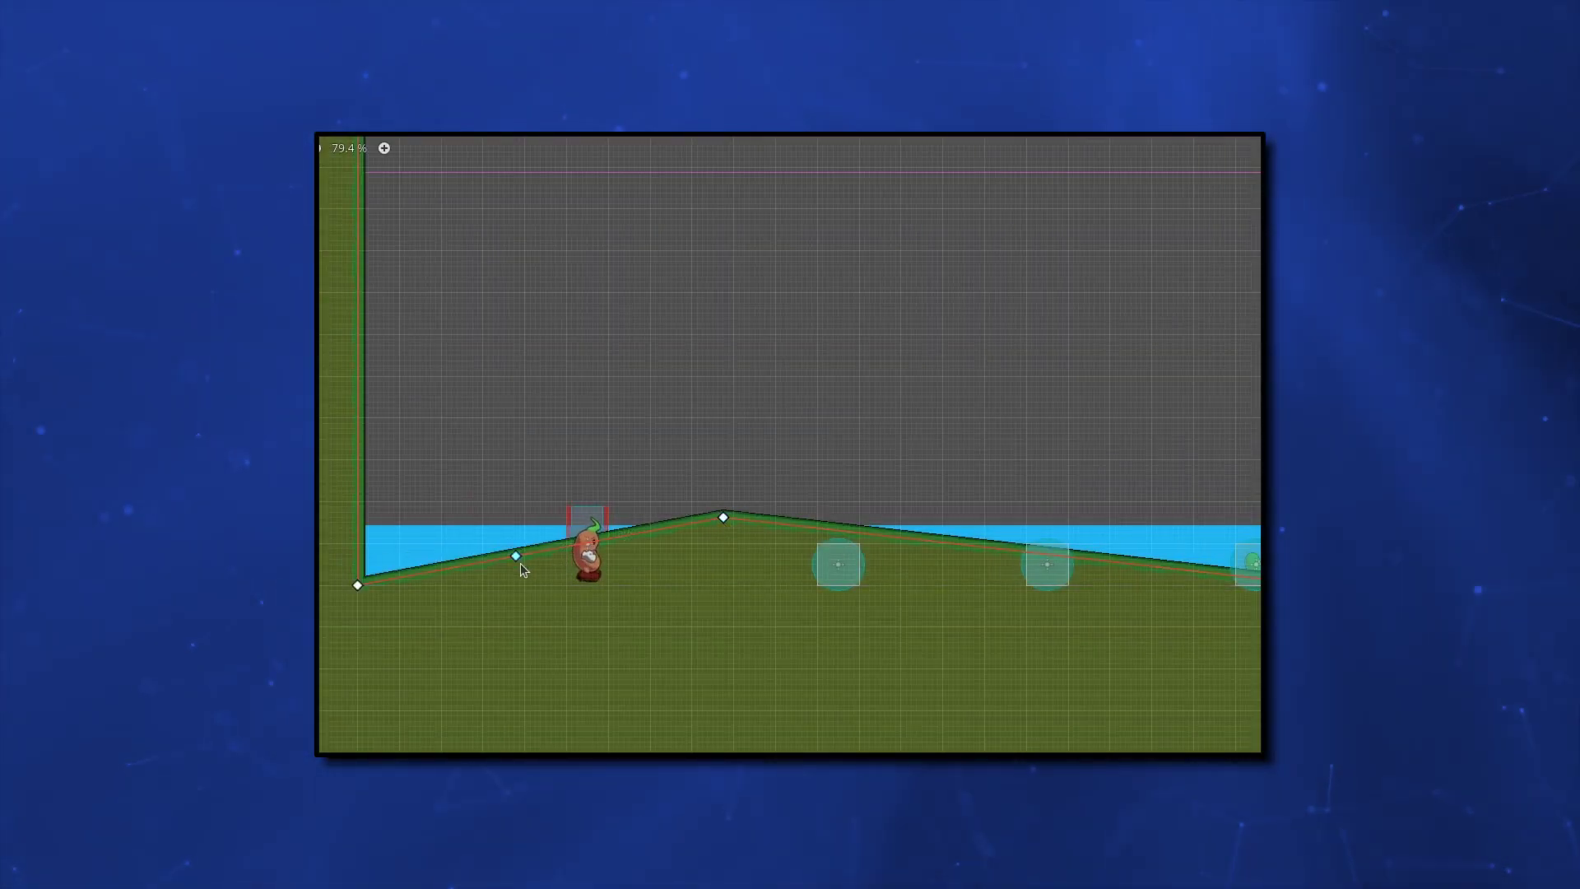
{"action": "left_click_drag", "start_coordinate": [521, 559], "coordinate": [637, 621]}
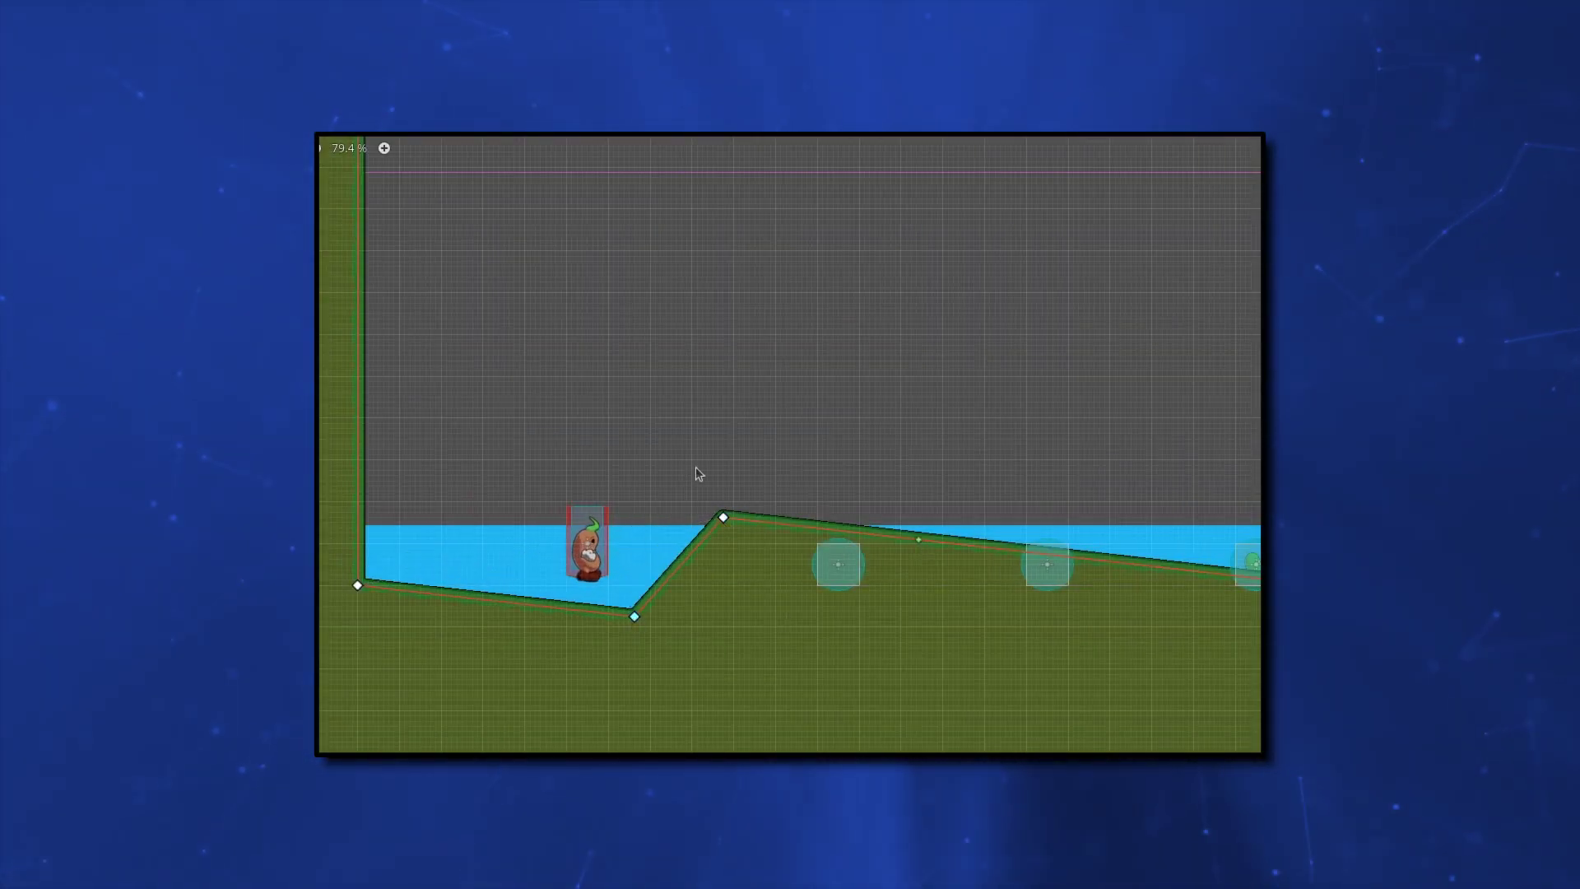
{"action": "left_click_drag", "start_coordinate": [971, 551], "coordinate": [980, 592]}
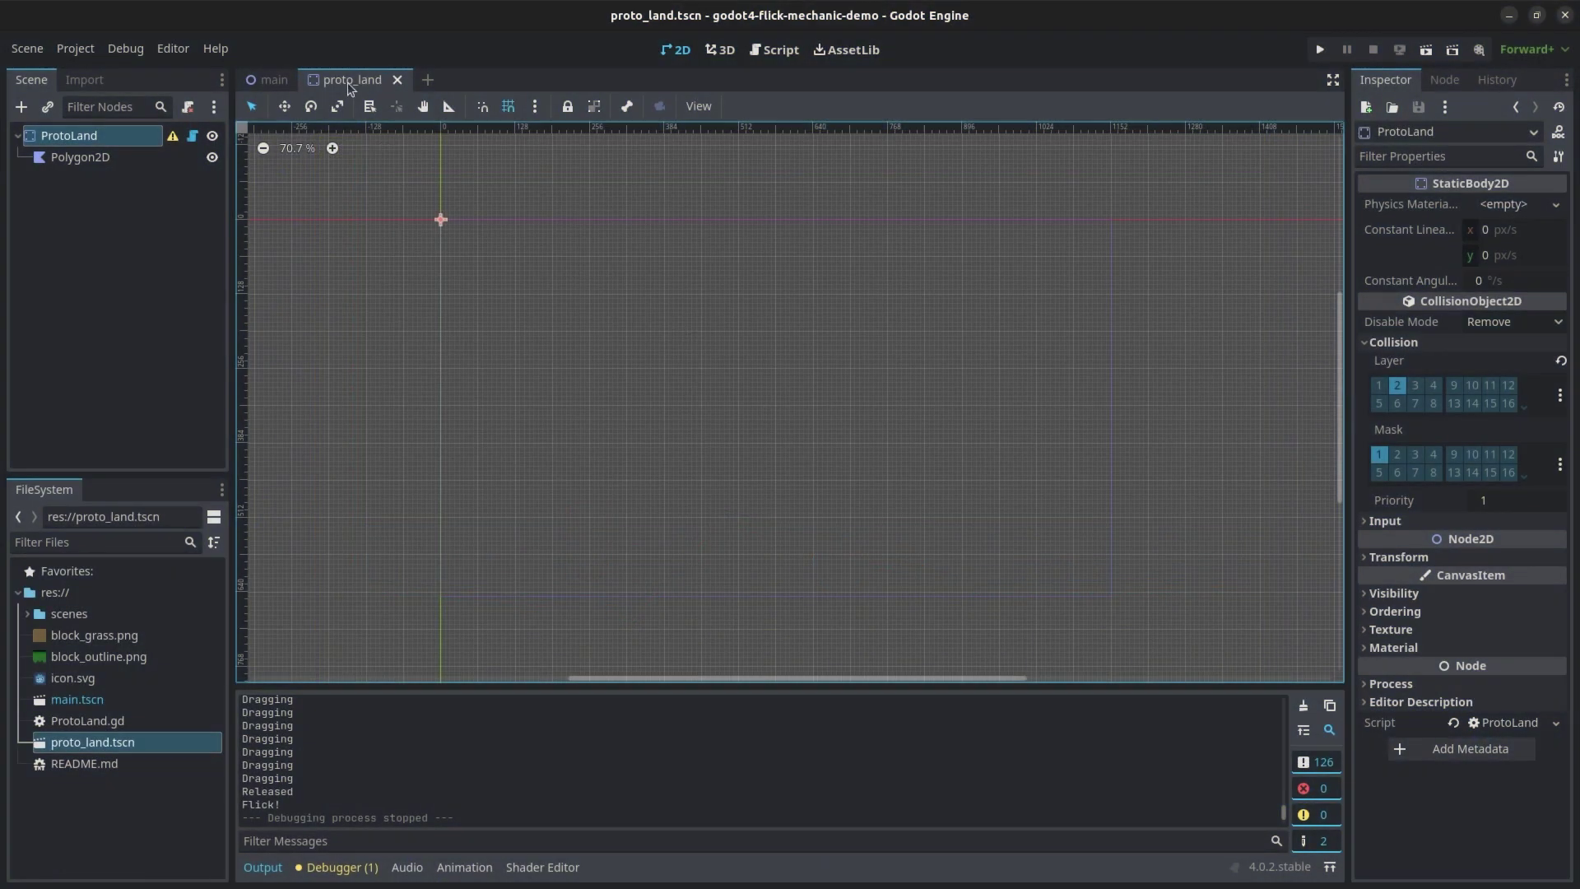
- Add a Line2D child to ProtoLand and set its fill texture to block_outline.png
{"action": "left_click", "coordinate": [21, 107]}
{"action": "type", "text": "line2"}
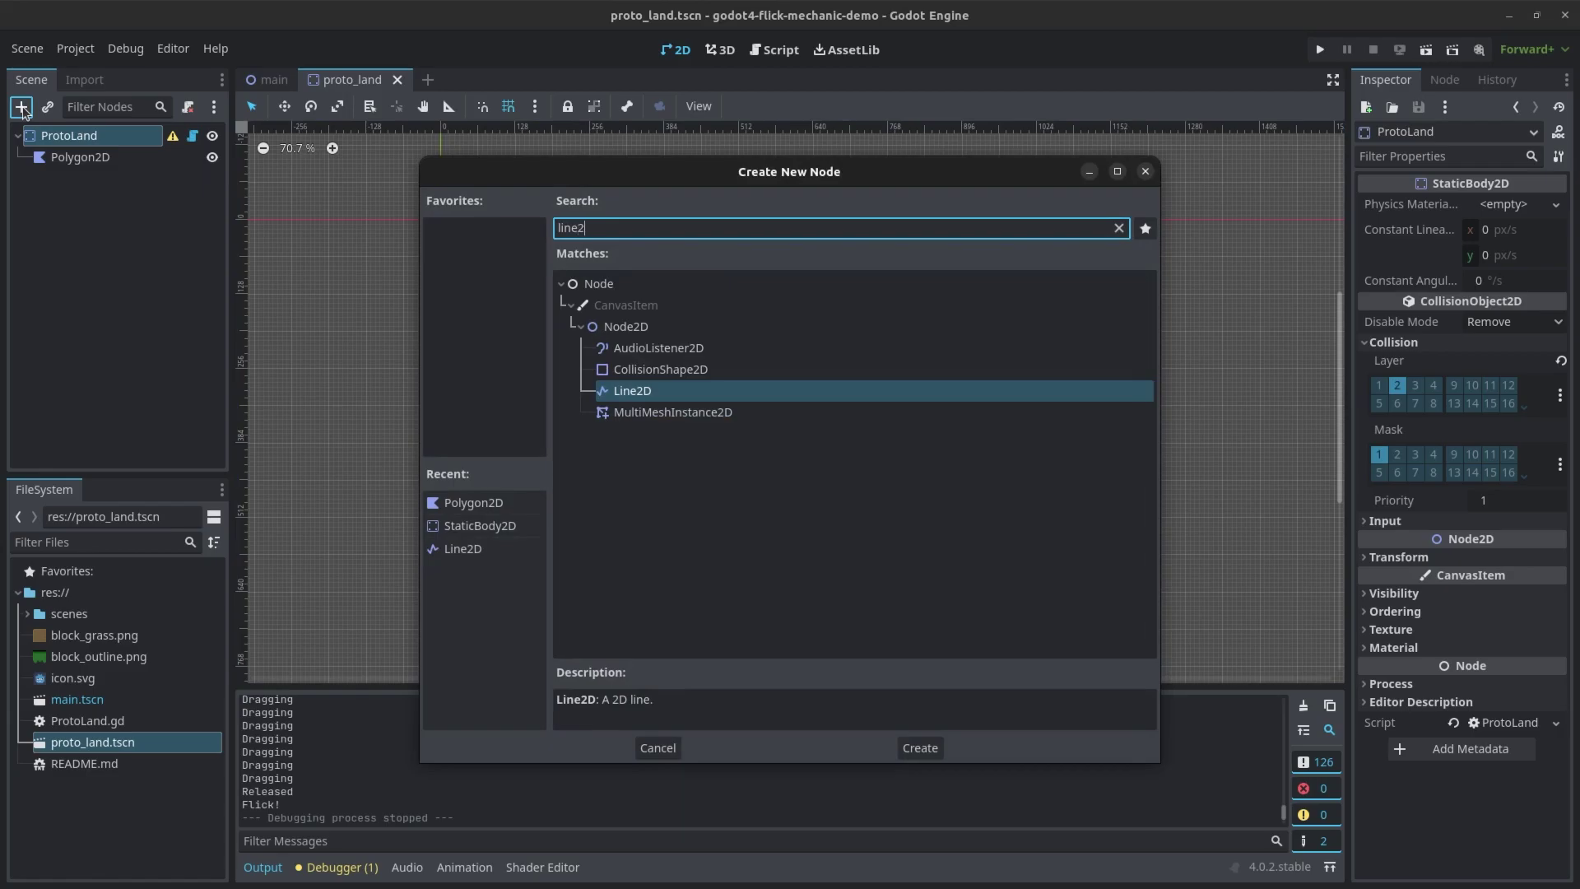
{"action": "key", "text": "Return"}
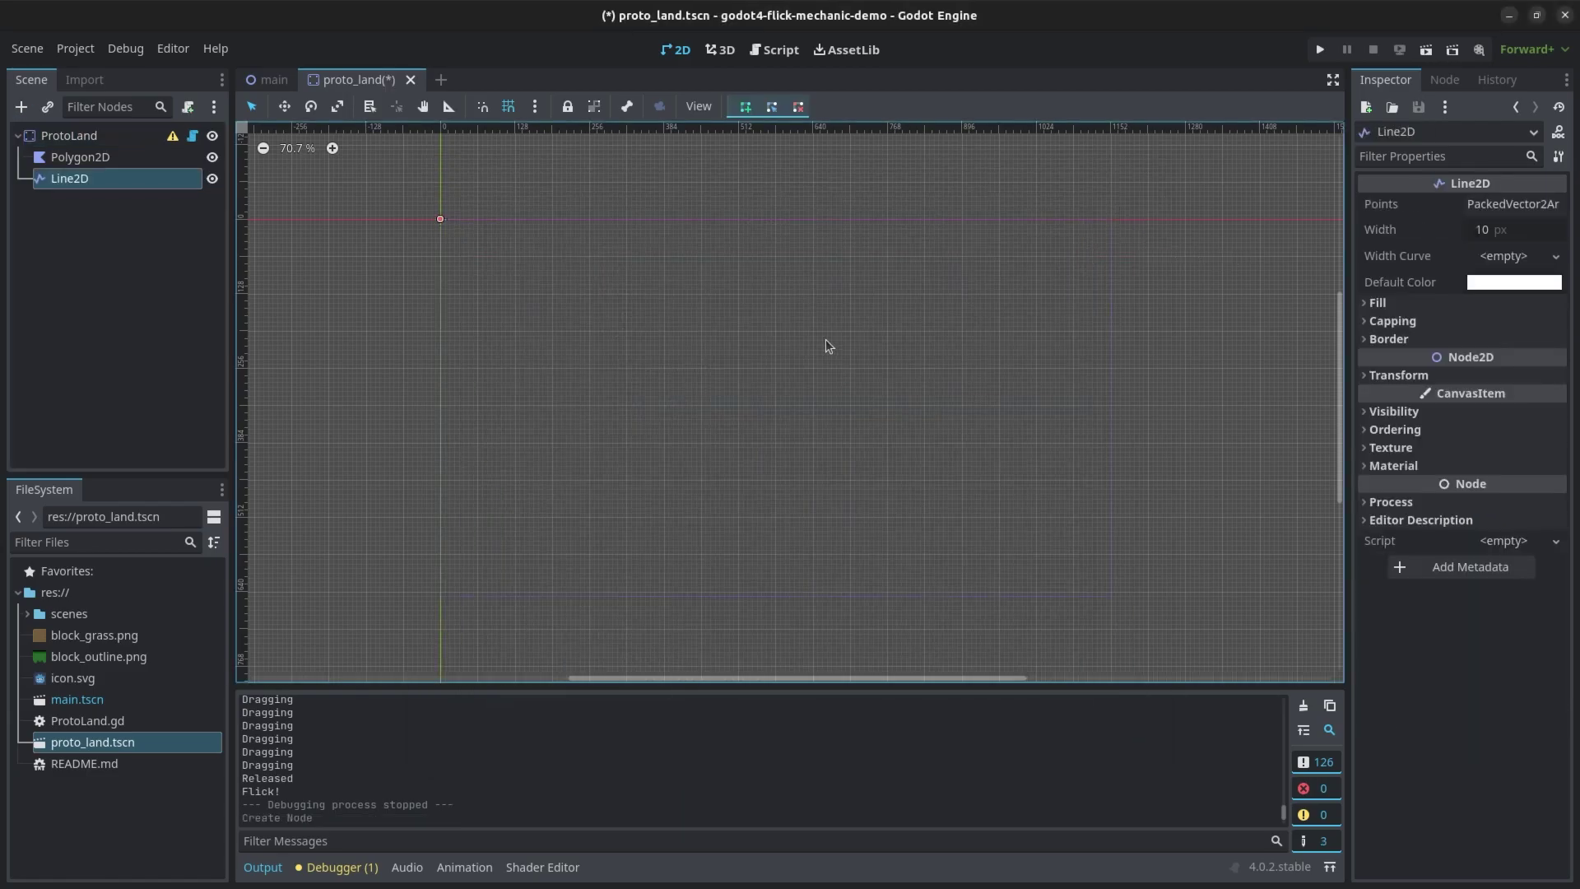
{"action": "left_click", "coordinate": [1398, 303]}
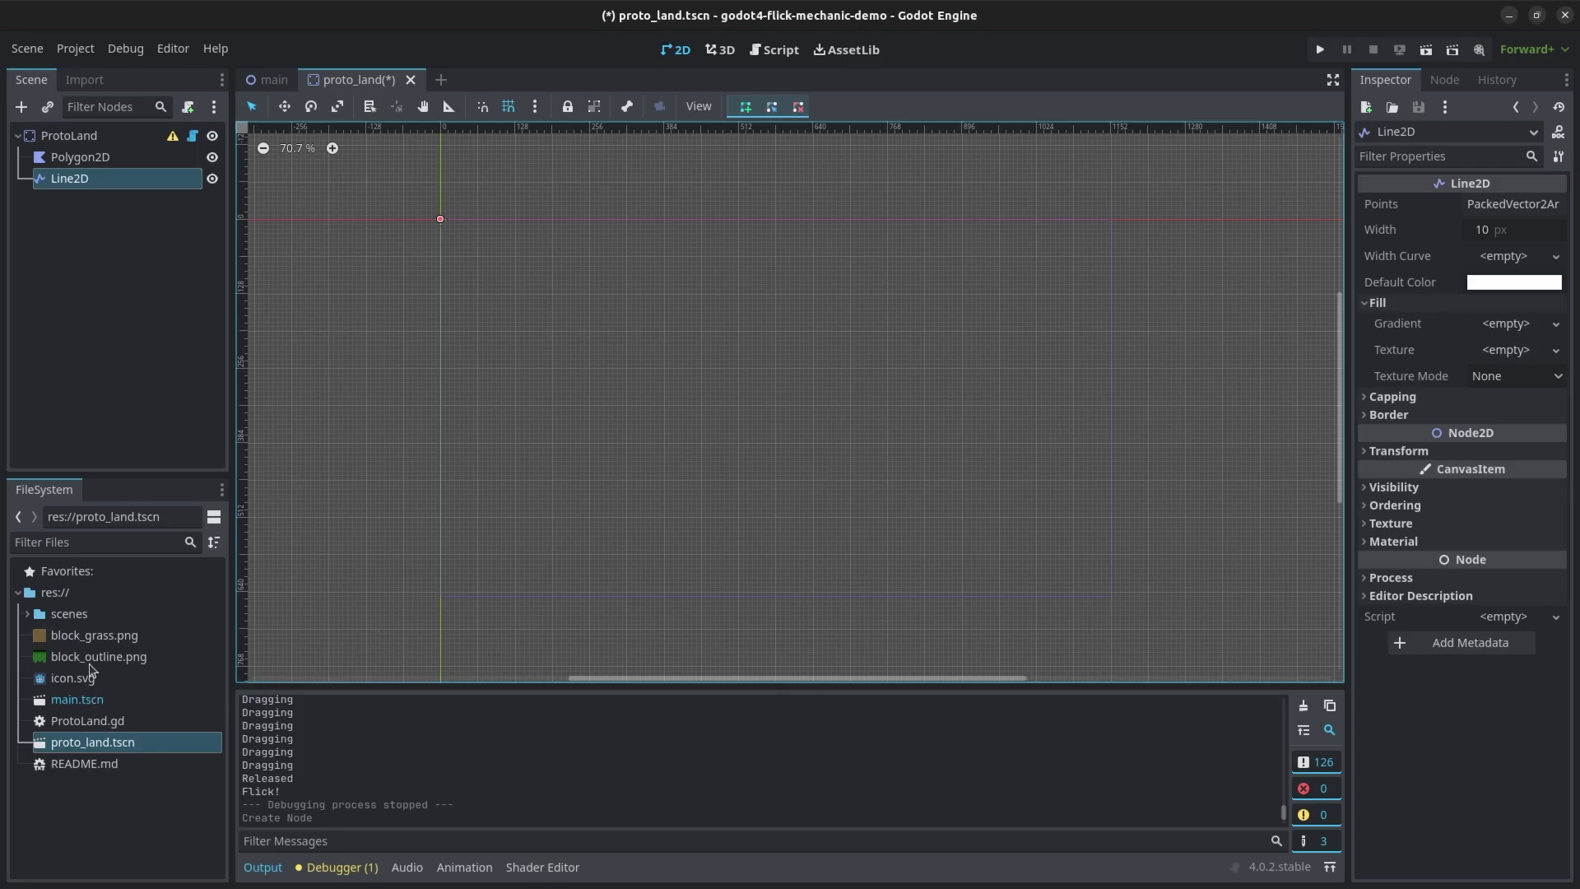
{"action": "left_click_drag", "start_coordinate": [91, 658], "coordinate": [1509, 354]}
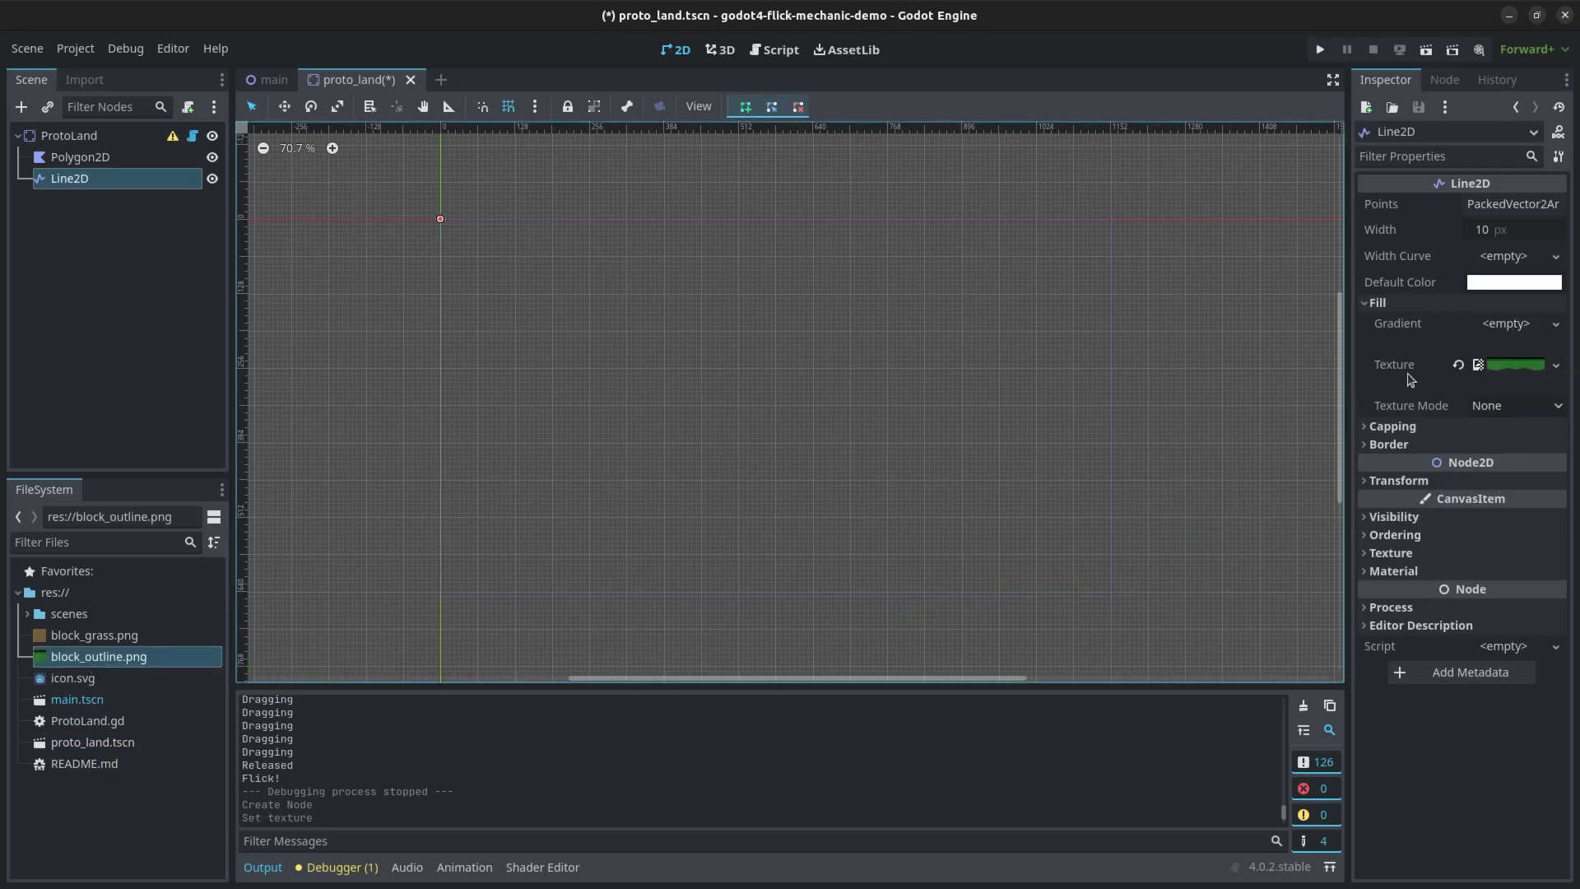
- Set the Line2D Texture Mode to Tile, Joint Mode to Round, and Begin Cap to Round
{"action": "left_click", "coordinate": [1392, 426]}
{"action": "left_click", "coordinate": [1516, 405]}
{"action": "left_click", "coordinate": [1491, 451]}
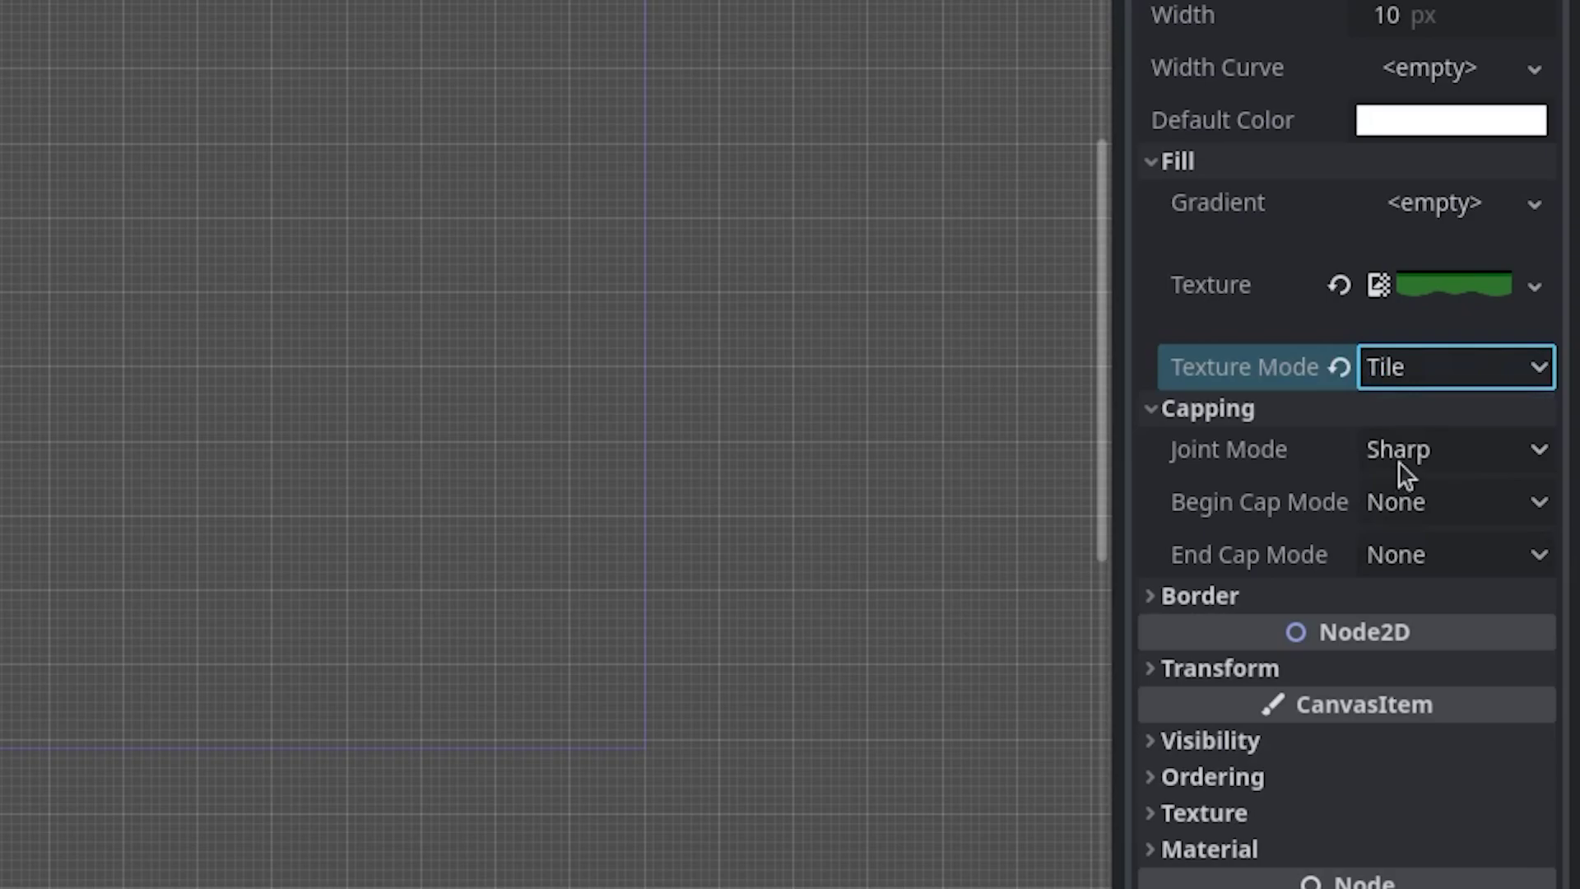
{"action": "left_click", "coordinate": [1402, 462]}
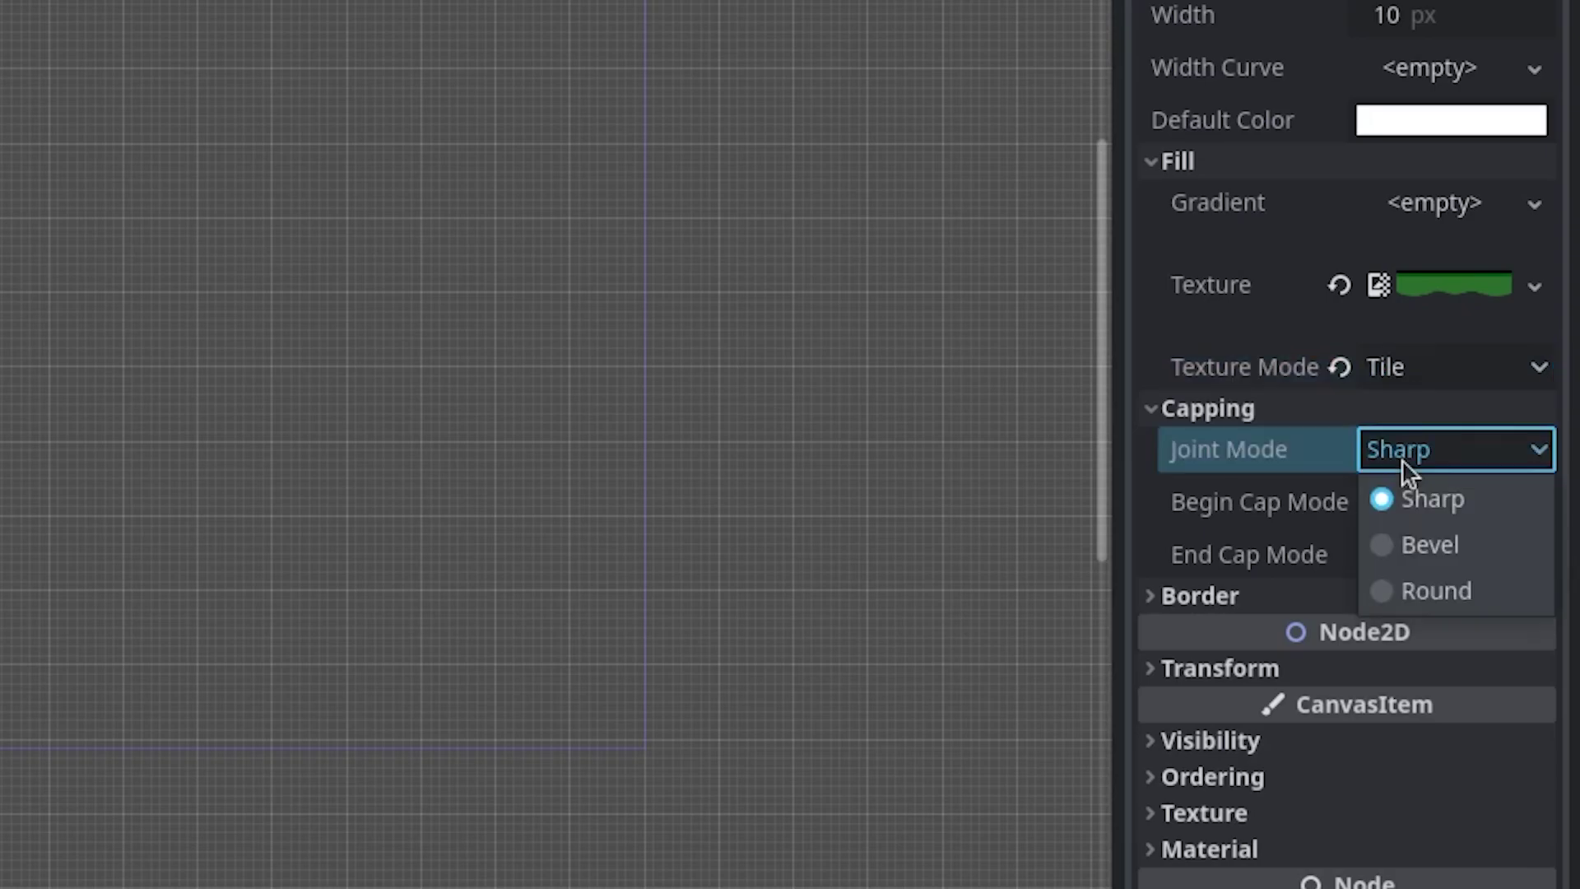
{"action": "left_click", "coordinate": [1427, 589]}
{"action": "left_click", "coordinate": [1410, 512]}
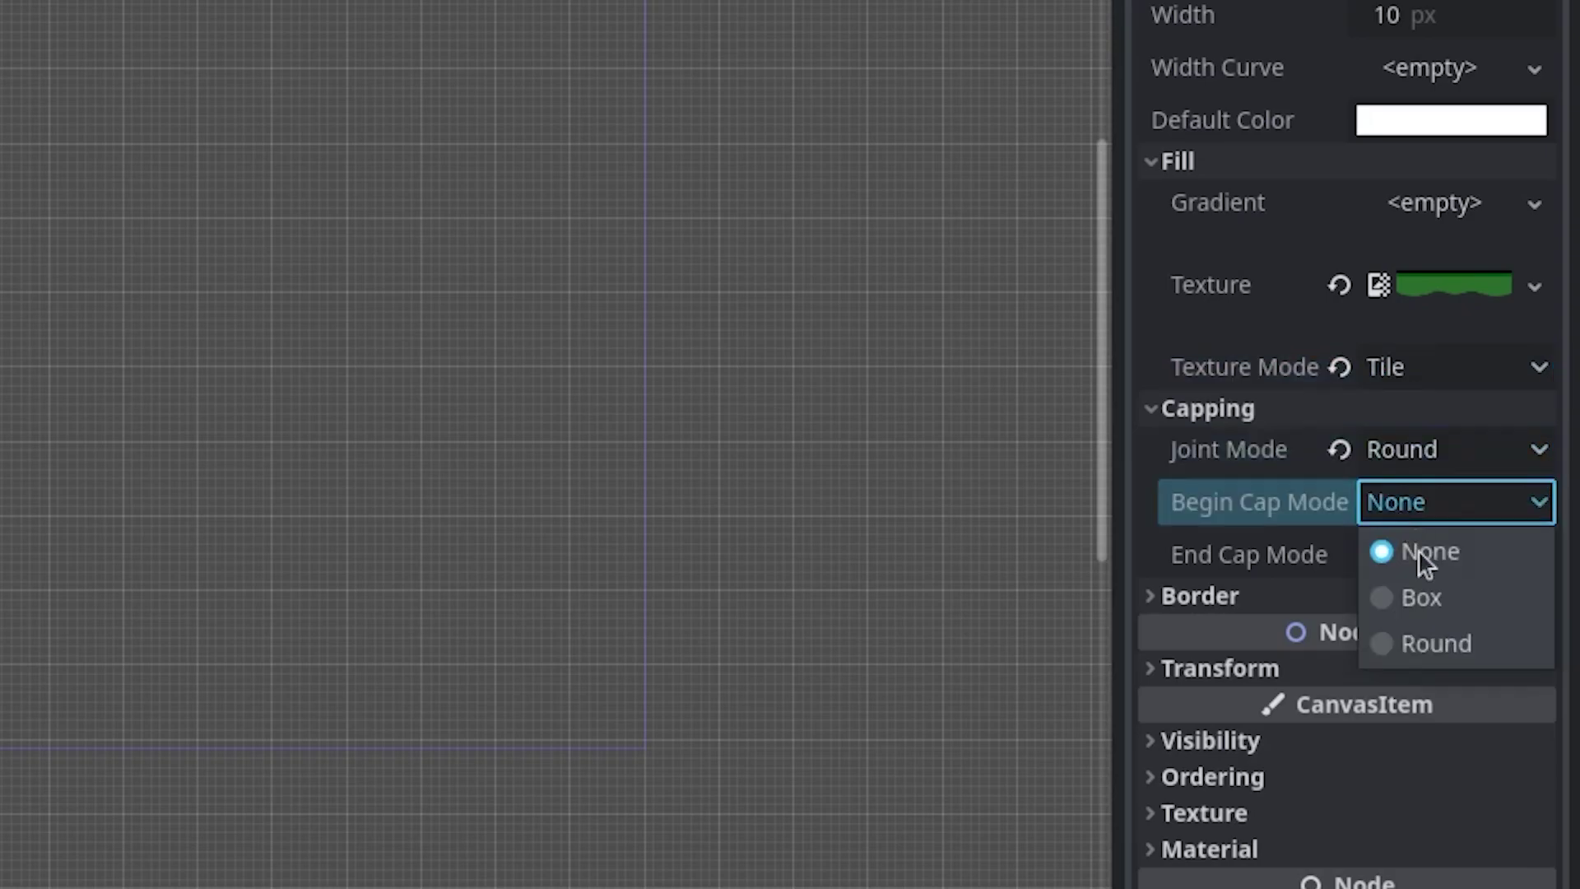
{"action": "left_click", "coordinate": [1422, 642]}
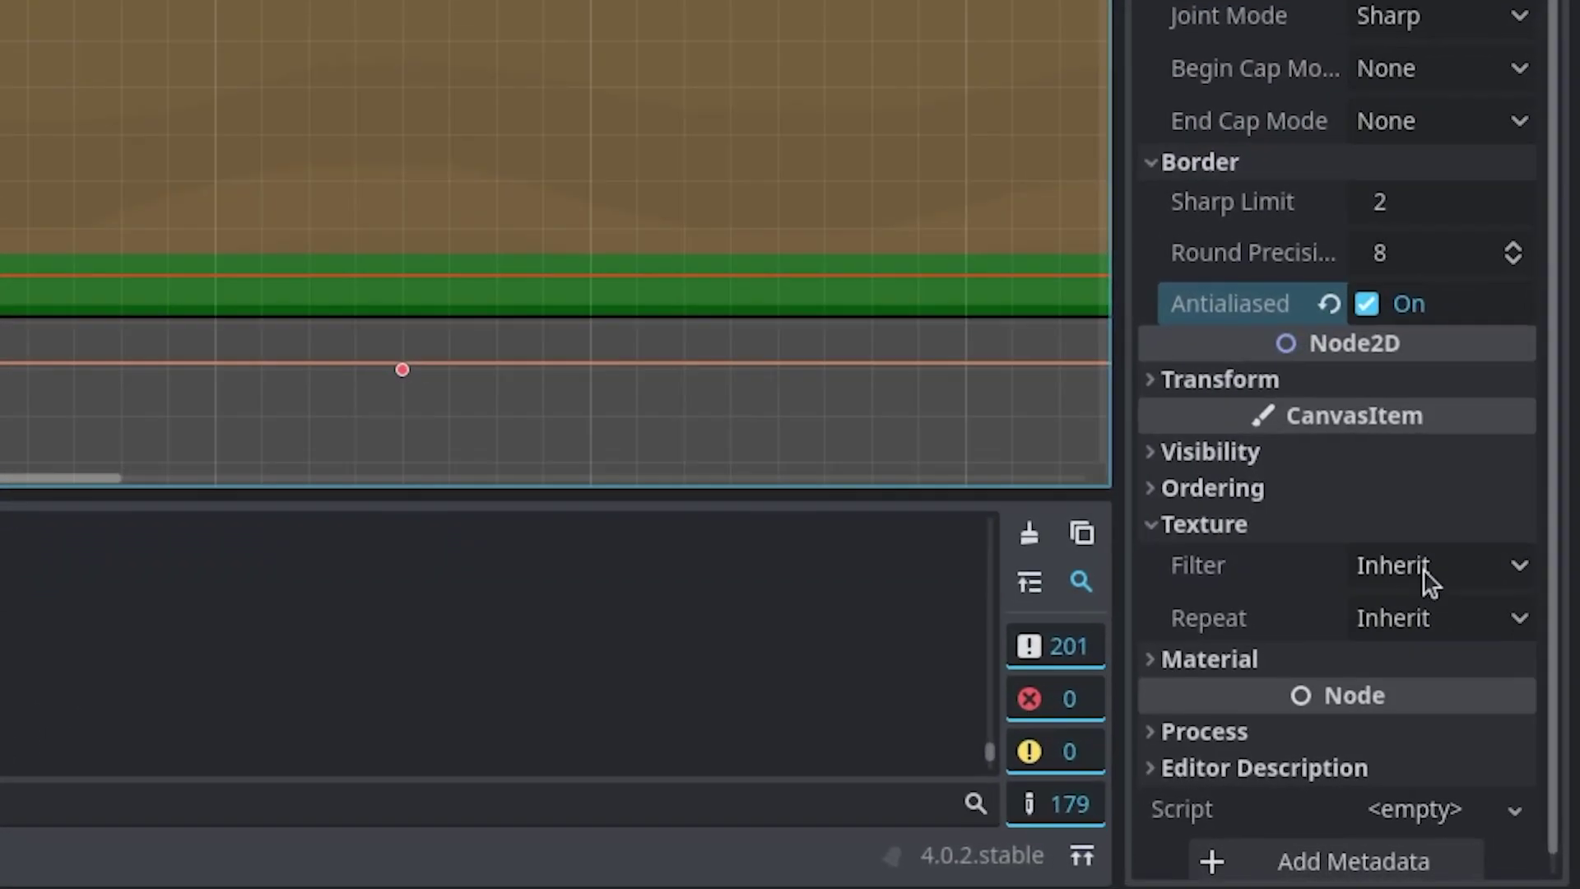
- Set the Line2D's CanvasItem texture filter to Nearest and texture repeat to Enabled
{"action": "scroll", "coordinate": [1415, 584], "scroll_direction": "down", "scroll_amount": 1}
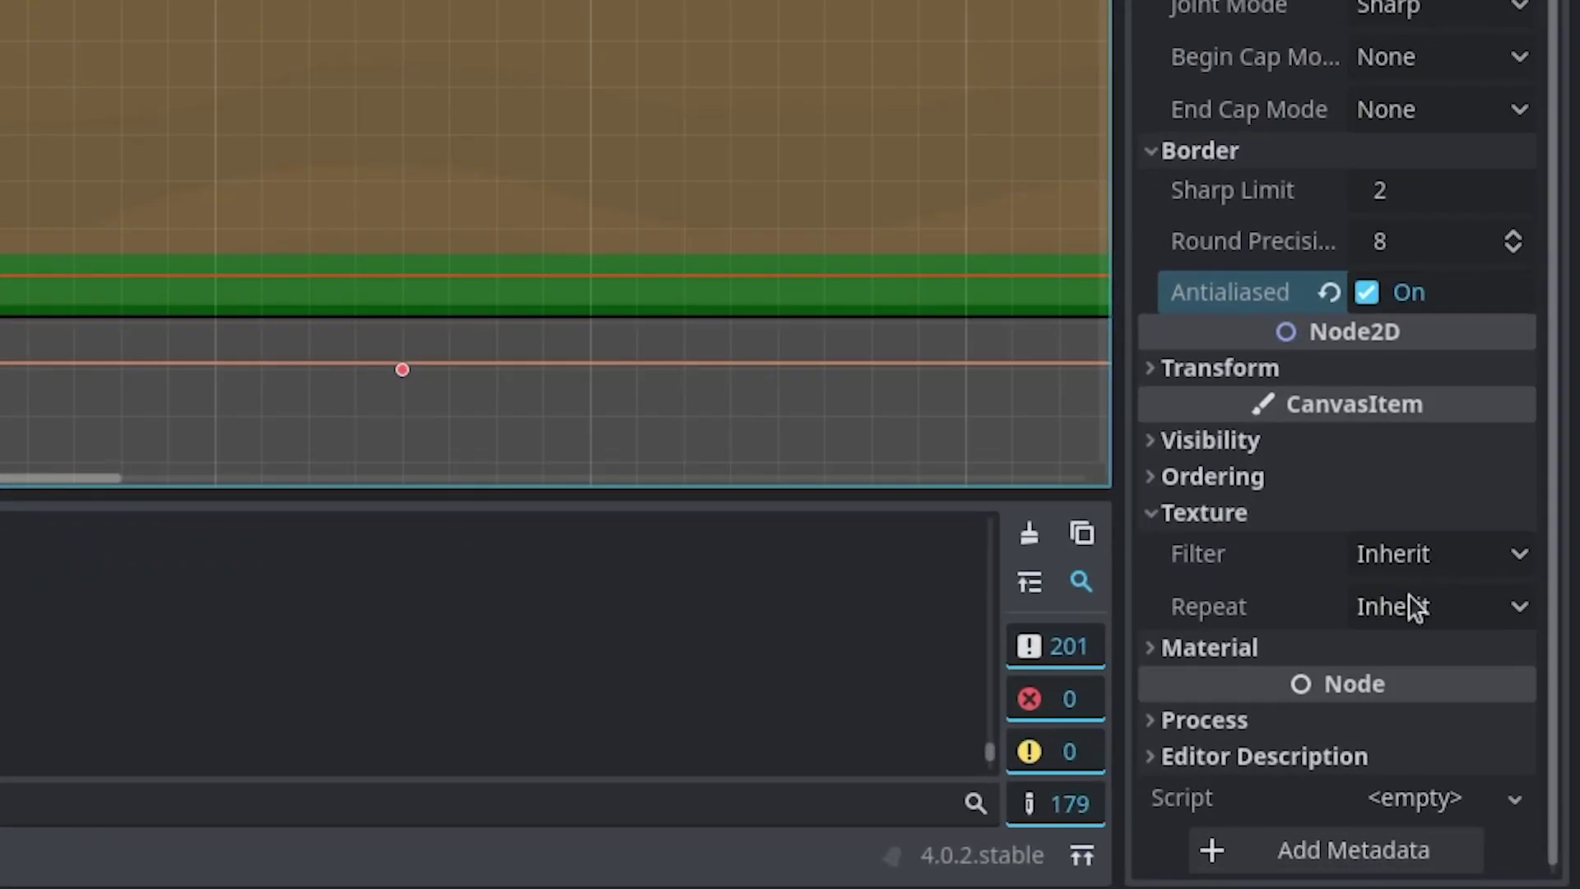
{"action": "left_click", "coordinate": [1391, 556]}
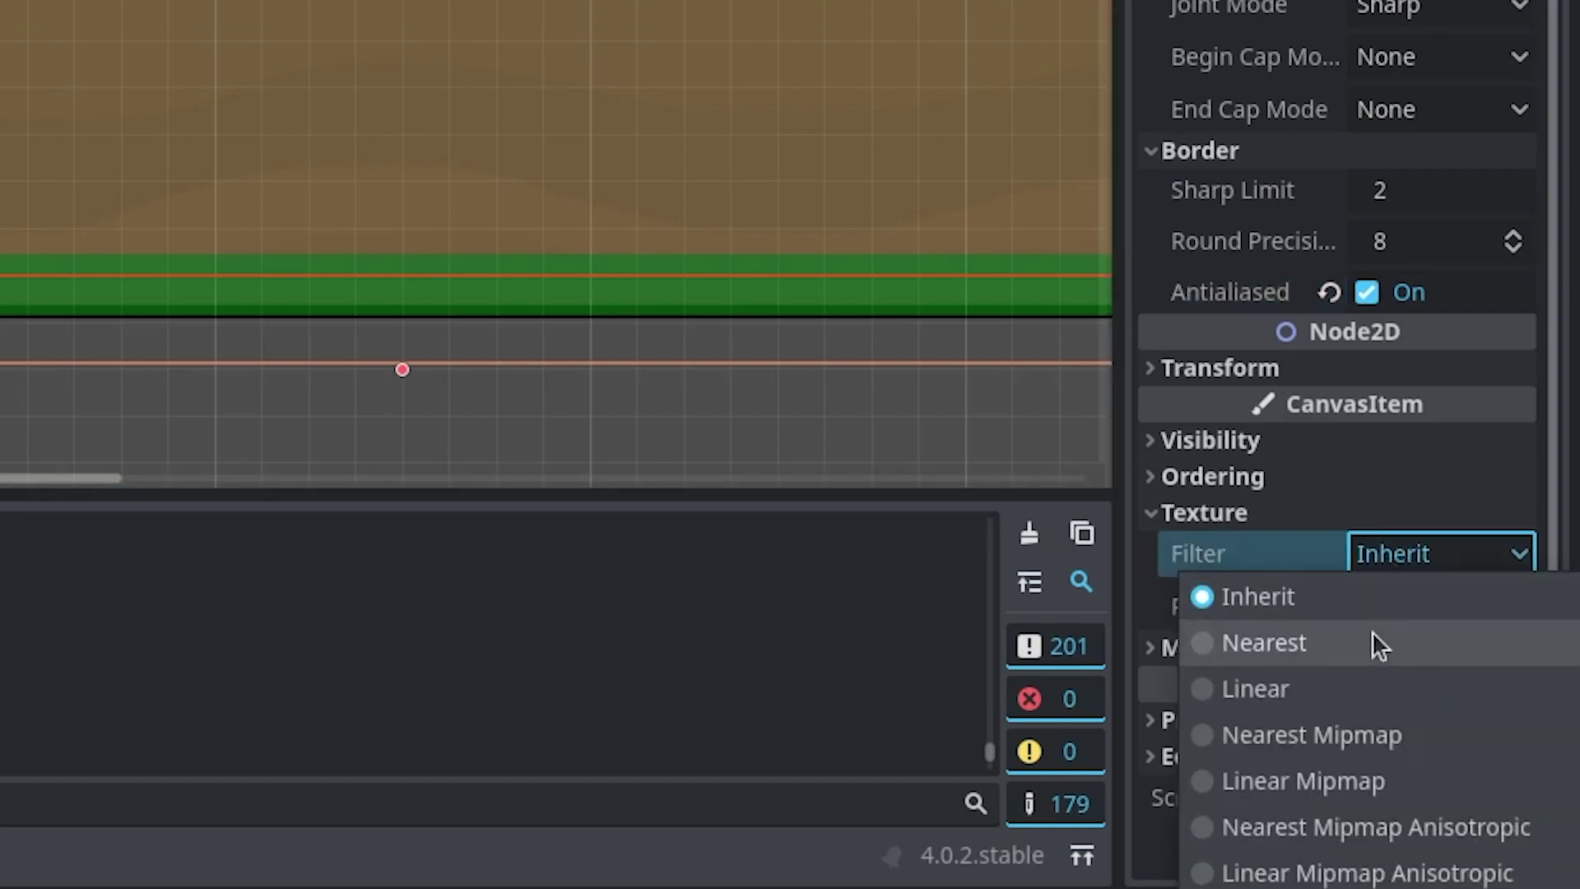
{"action": "left_click", "coordinate": [1372, 642]}
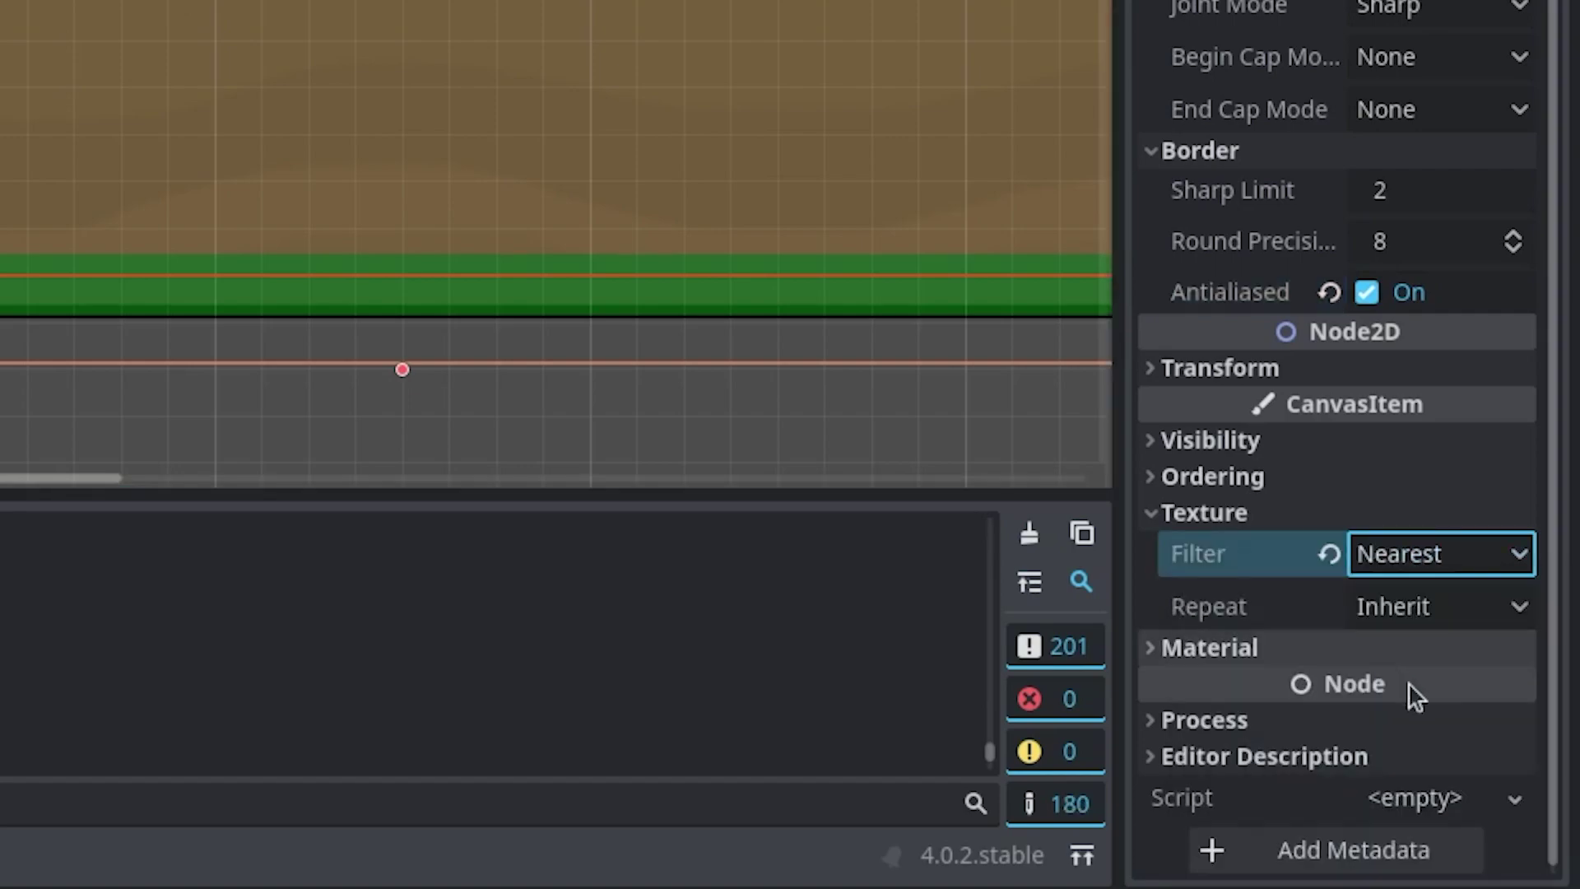
{"action": "left_click", "coordinate": [1404, 607]}
{"action": "left_click", "coordinate": [1482, 746]}
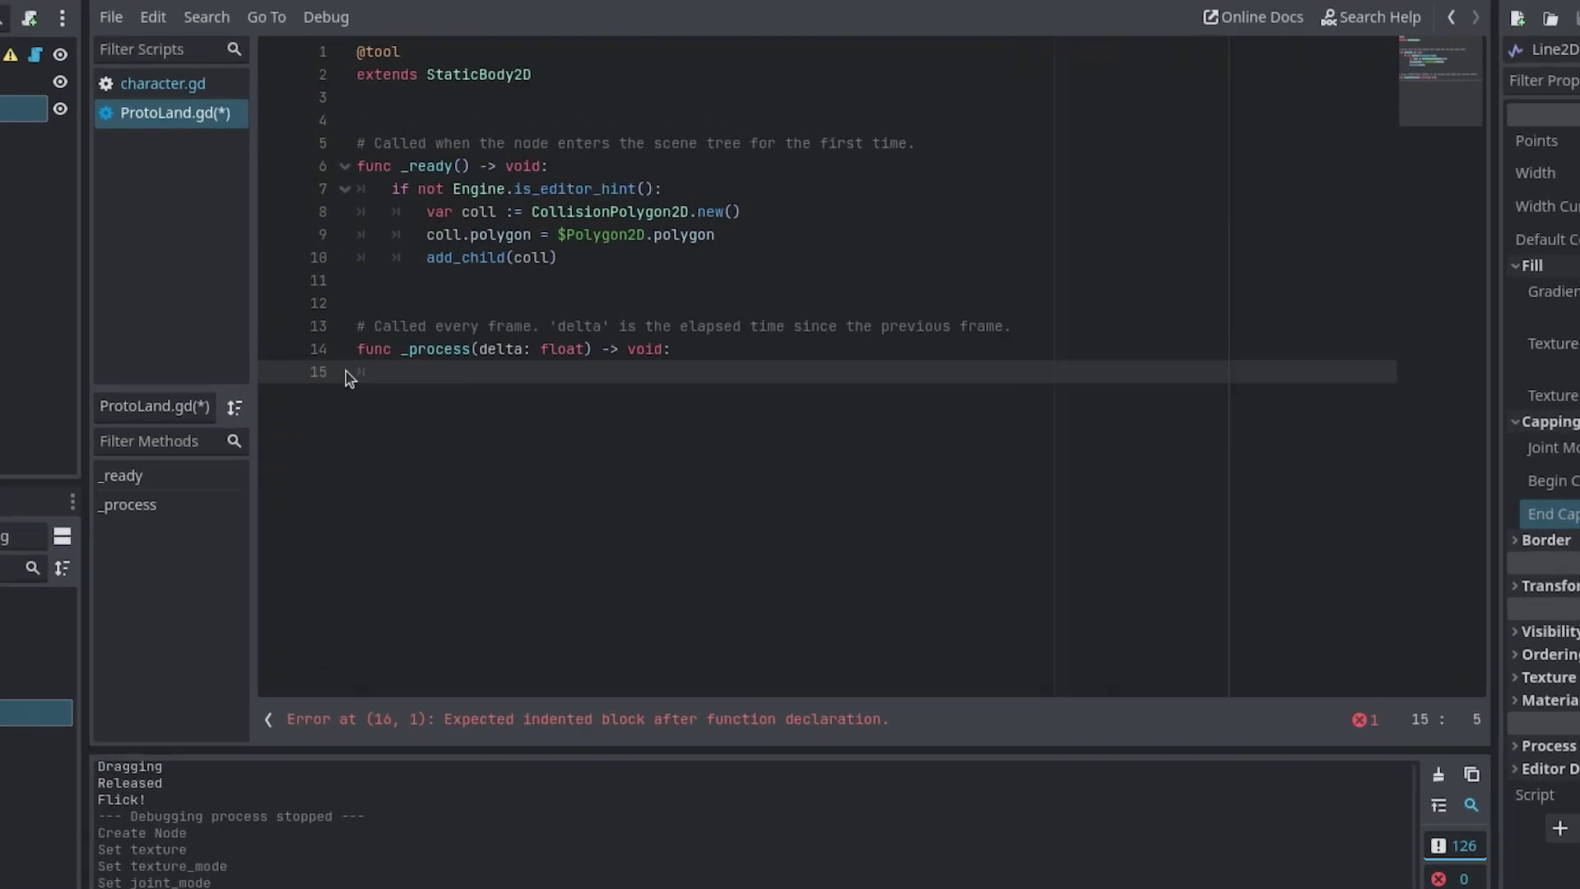
- In _process, add an Engine.is_editor_hint() block creating a PackedVector2Array from $Polygon2D.polygon
{"action": "type", "text": "if En"}
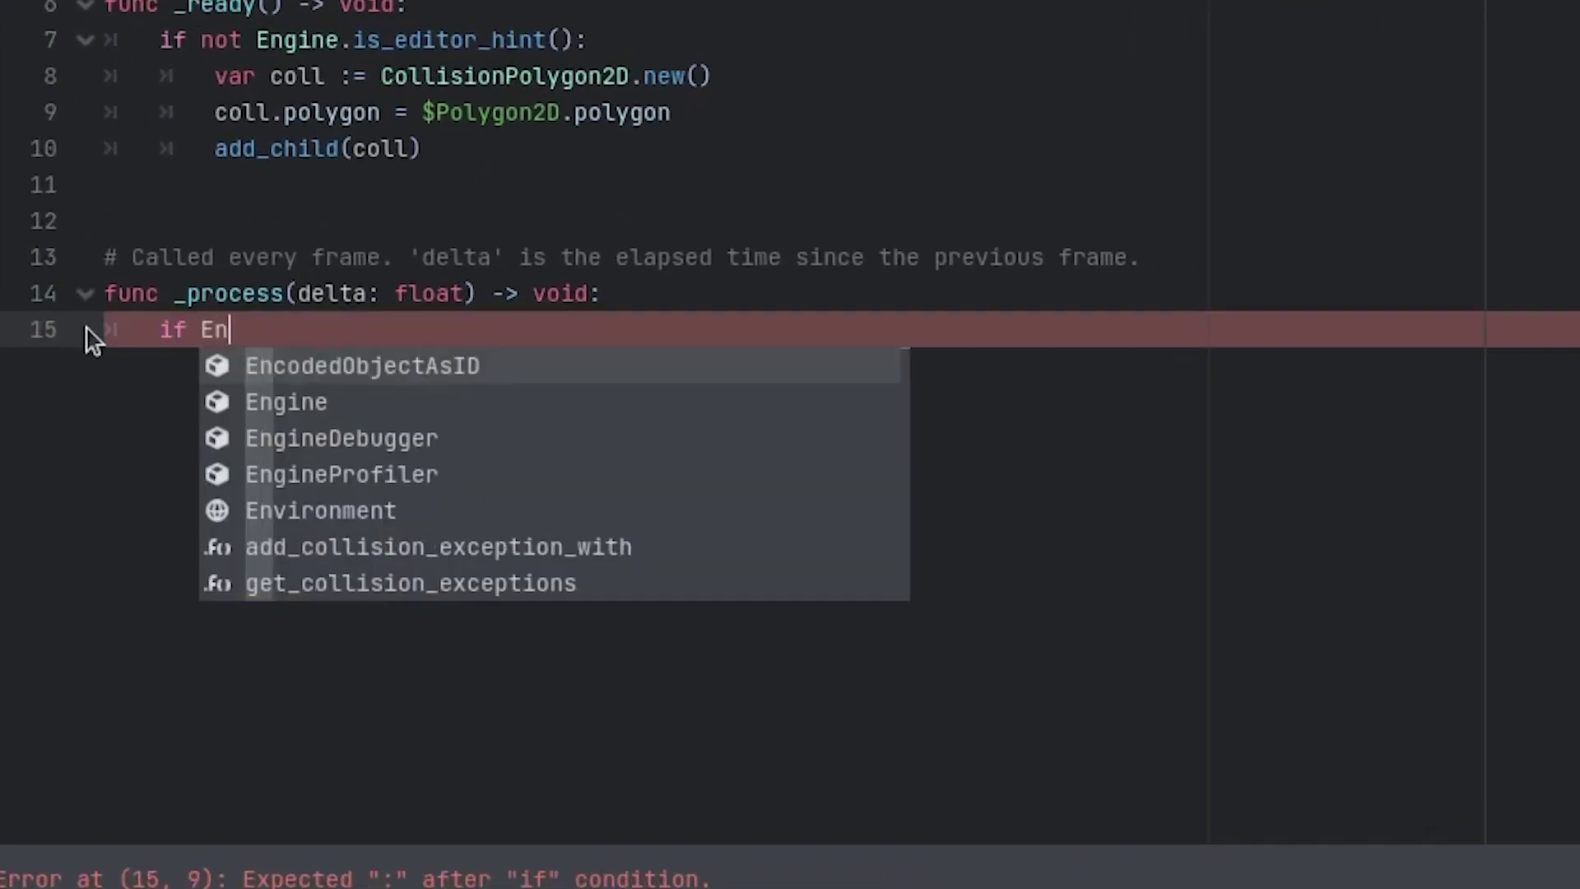
{"action": "type", "text": "gine.is_"}
{"action": "key", "text": "Return"}
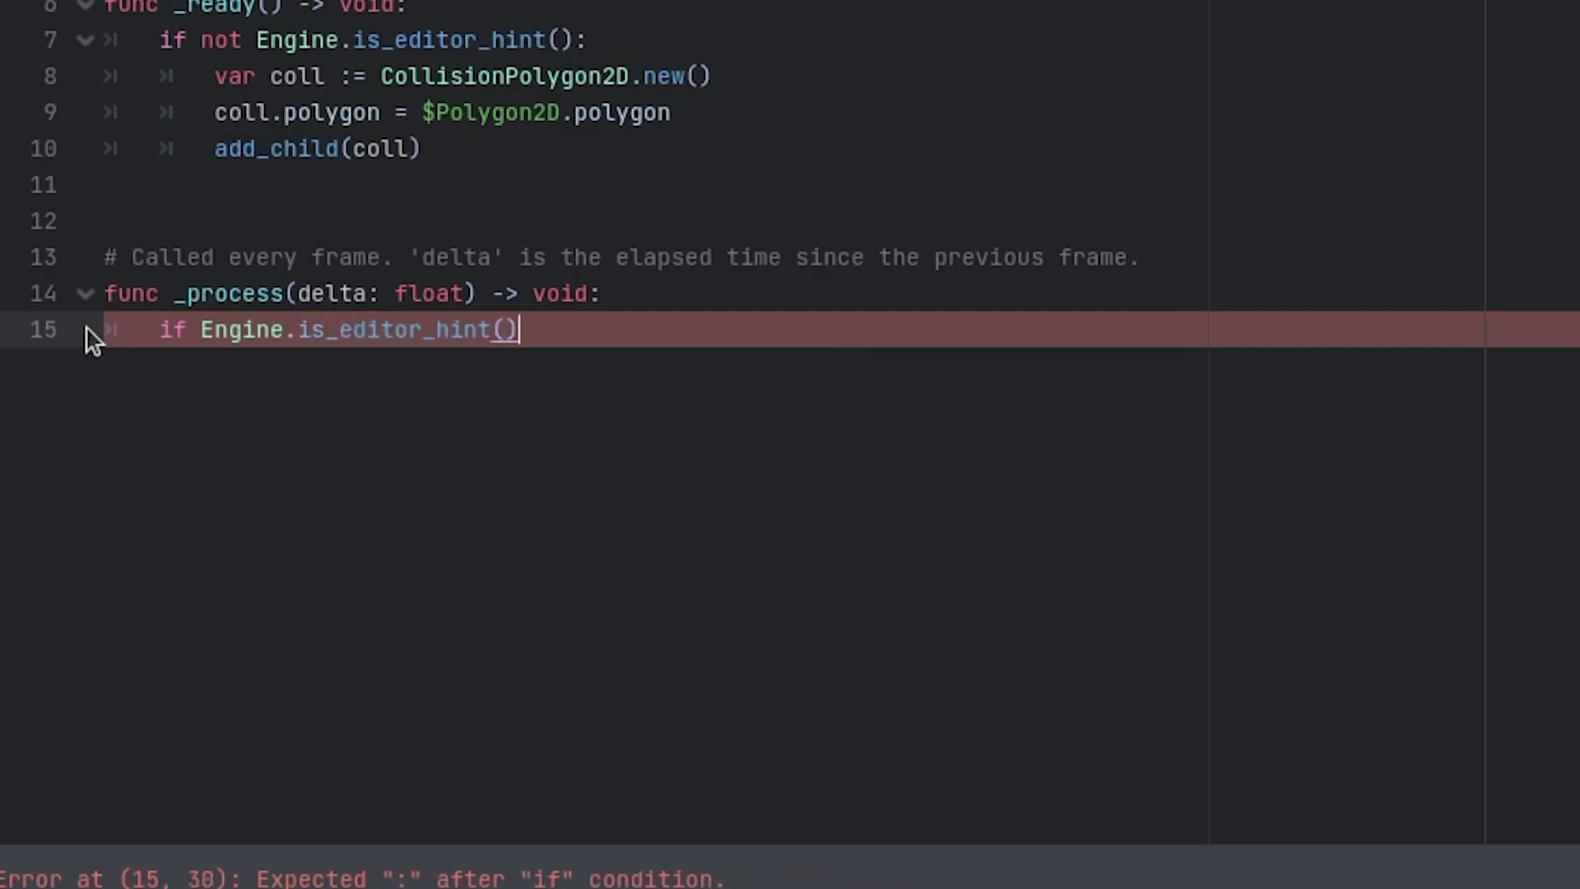
{"action": "type", "text": ":"}
{"action": "key", "text": "Return"}
{"action": "type", "text": "var points := "}
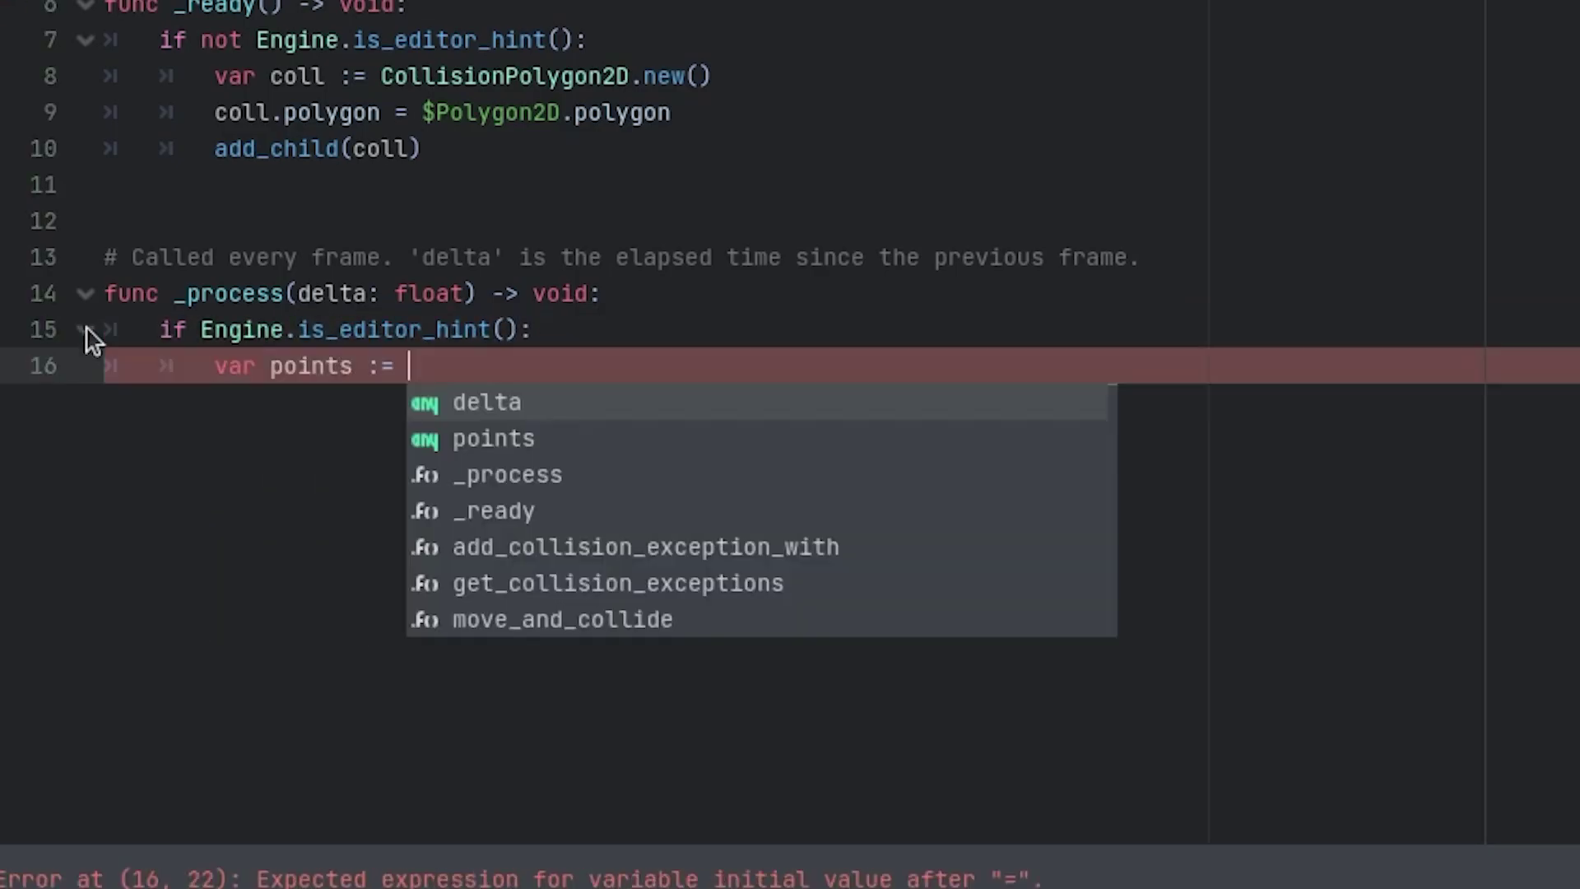
{"action": "type", "text": "Packedvec"}
{"action": "key", "text": "BackSpace"}
{"action": "key", "text": "BackSpace"}
{"action": "key", "text": "BackSpace"}
{"action": "key", "text": "BackSpace"}
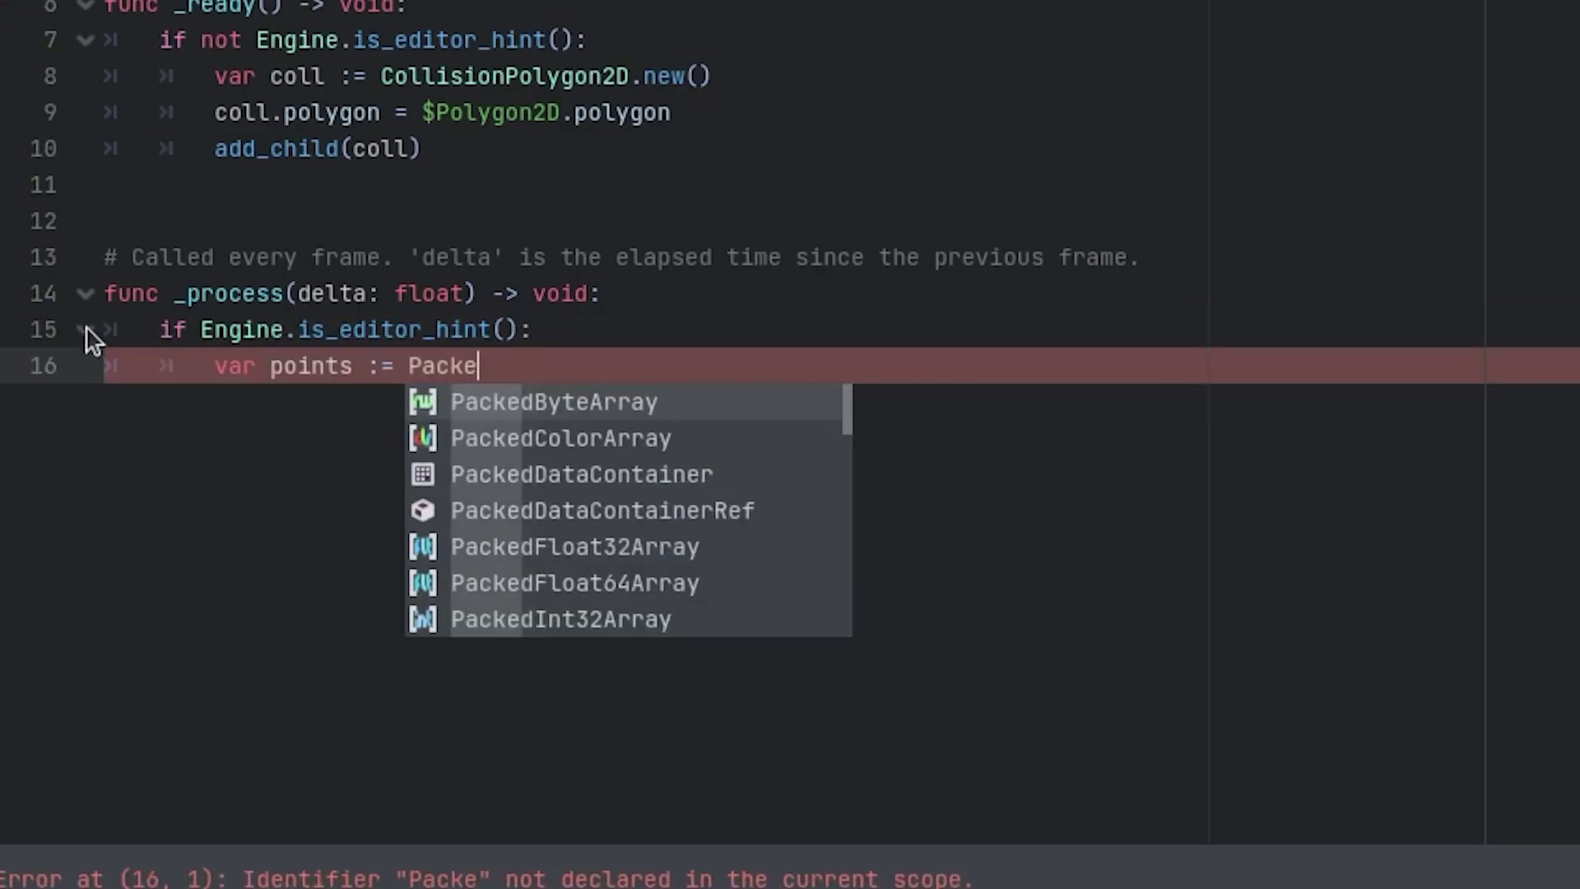
{"action": "type", "text": "dVector2Array($Polygon2D.polygon)"}
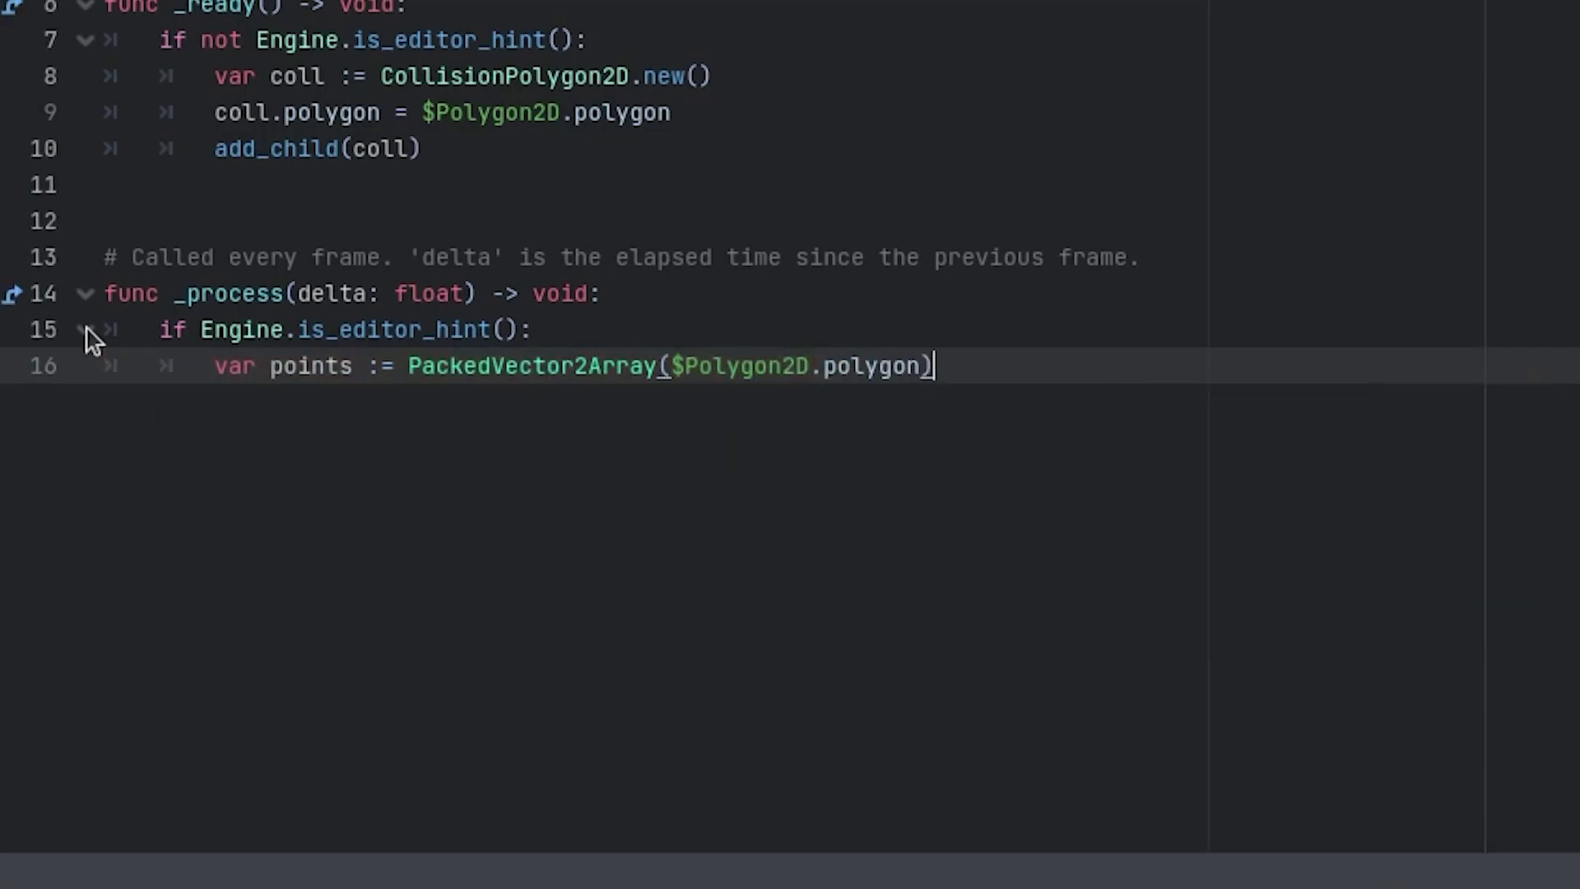
{"action": "key", "text": "Return"}
- Append $Polygon2D.polygon[0] to points and assign points to $Line2D.points
{"action": "type", "text": "points.app"}
{"action": "key", "text": "Return"}
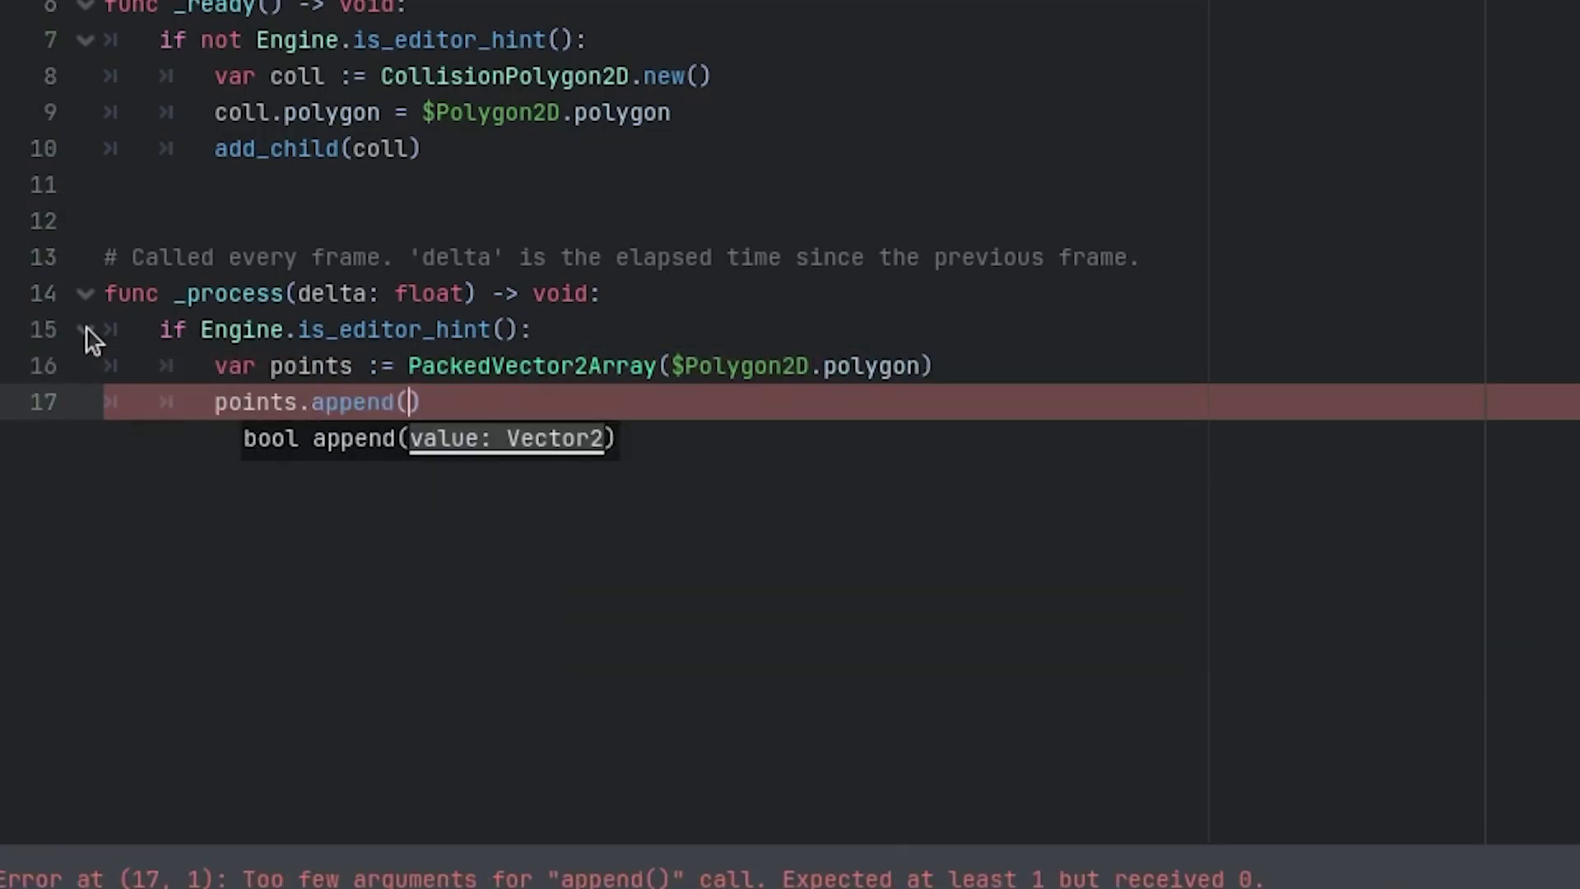
{"action": "type", "text": "$po"}
{"action": "key", "text": "Return"}
{"action": "type", "text": ".p"}
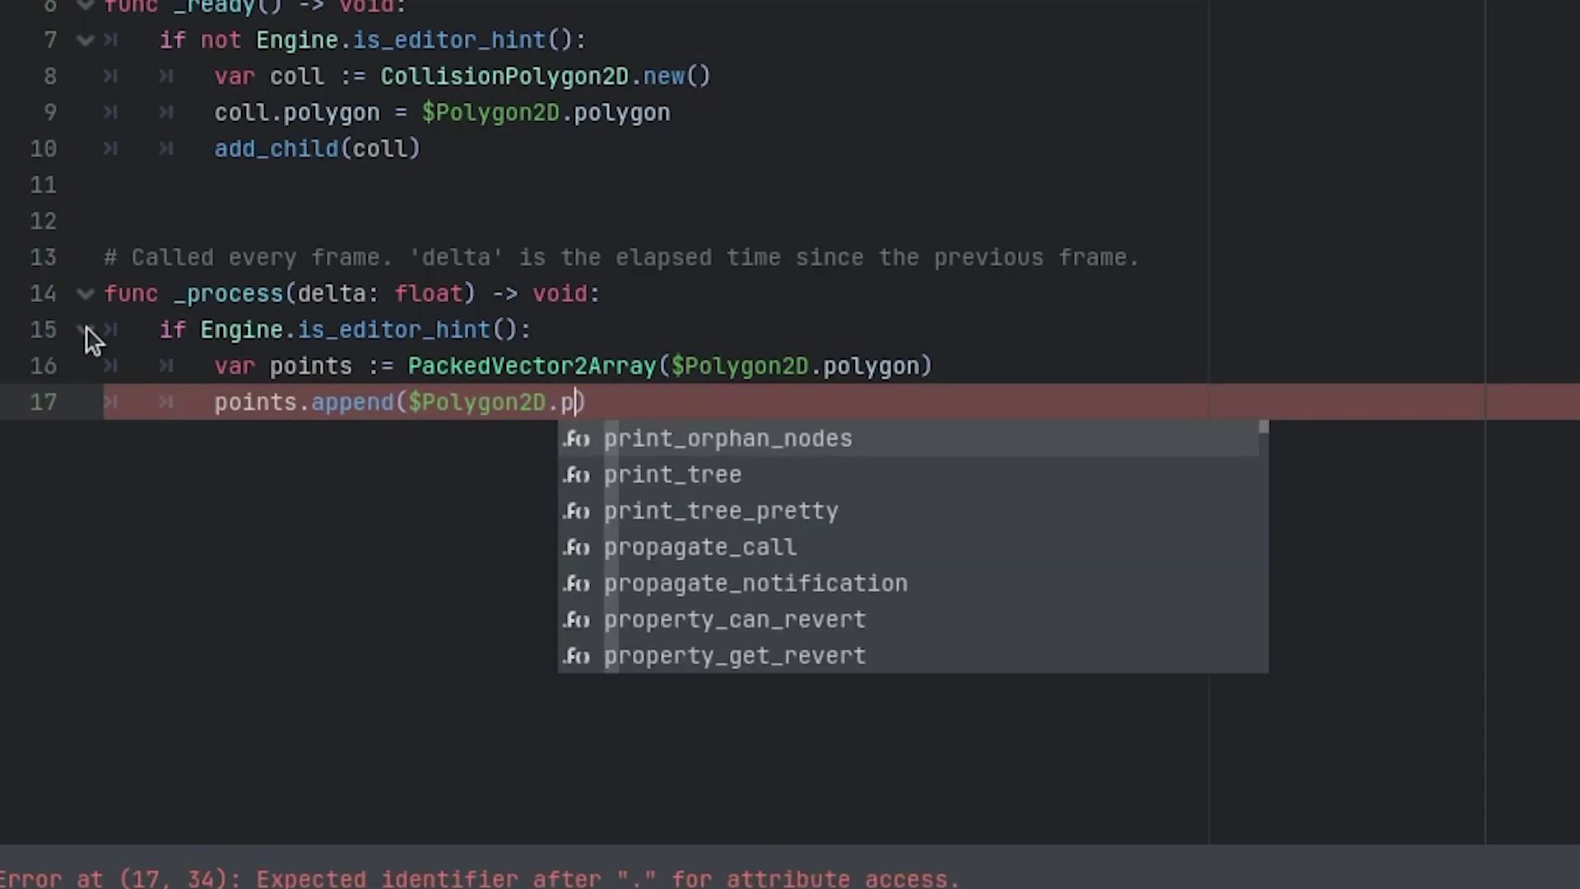
{"action": "type", "text": "ol"}
{"action": "key", "text": "Return"}
{"action": "type", "text": "[0])"}
{"action": "key", "text": "Return"}
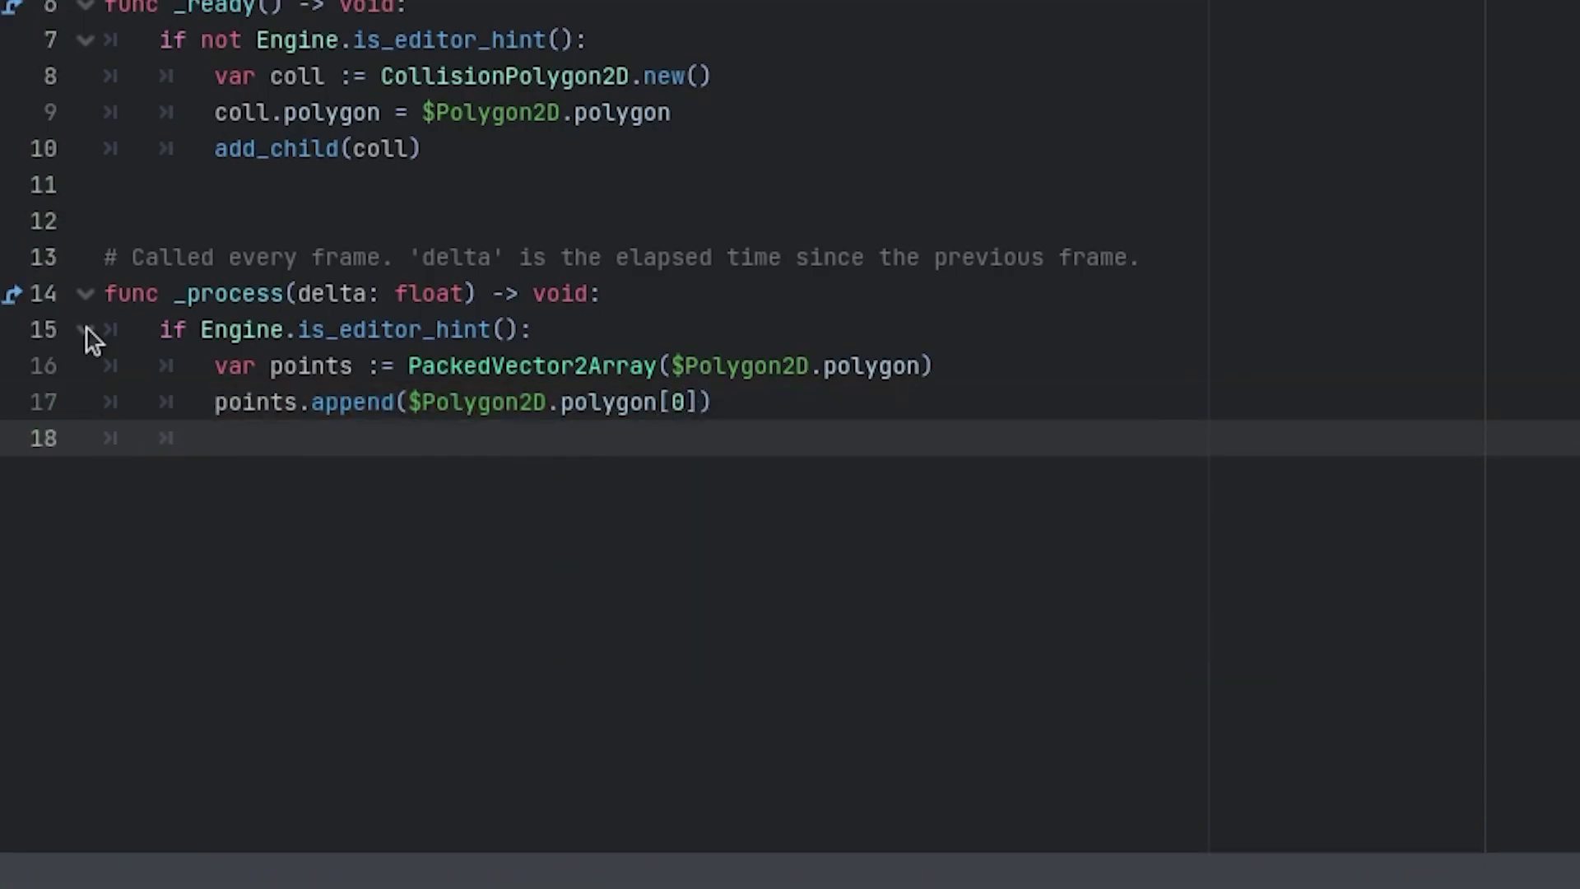
{"action": "type", "text": "$Line2D.p"}
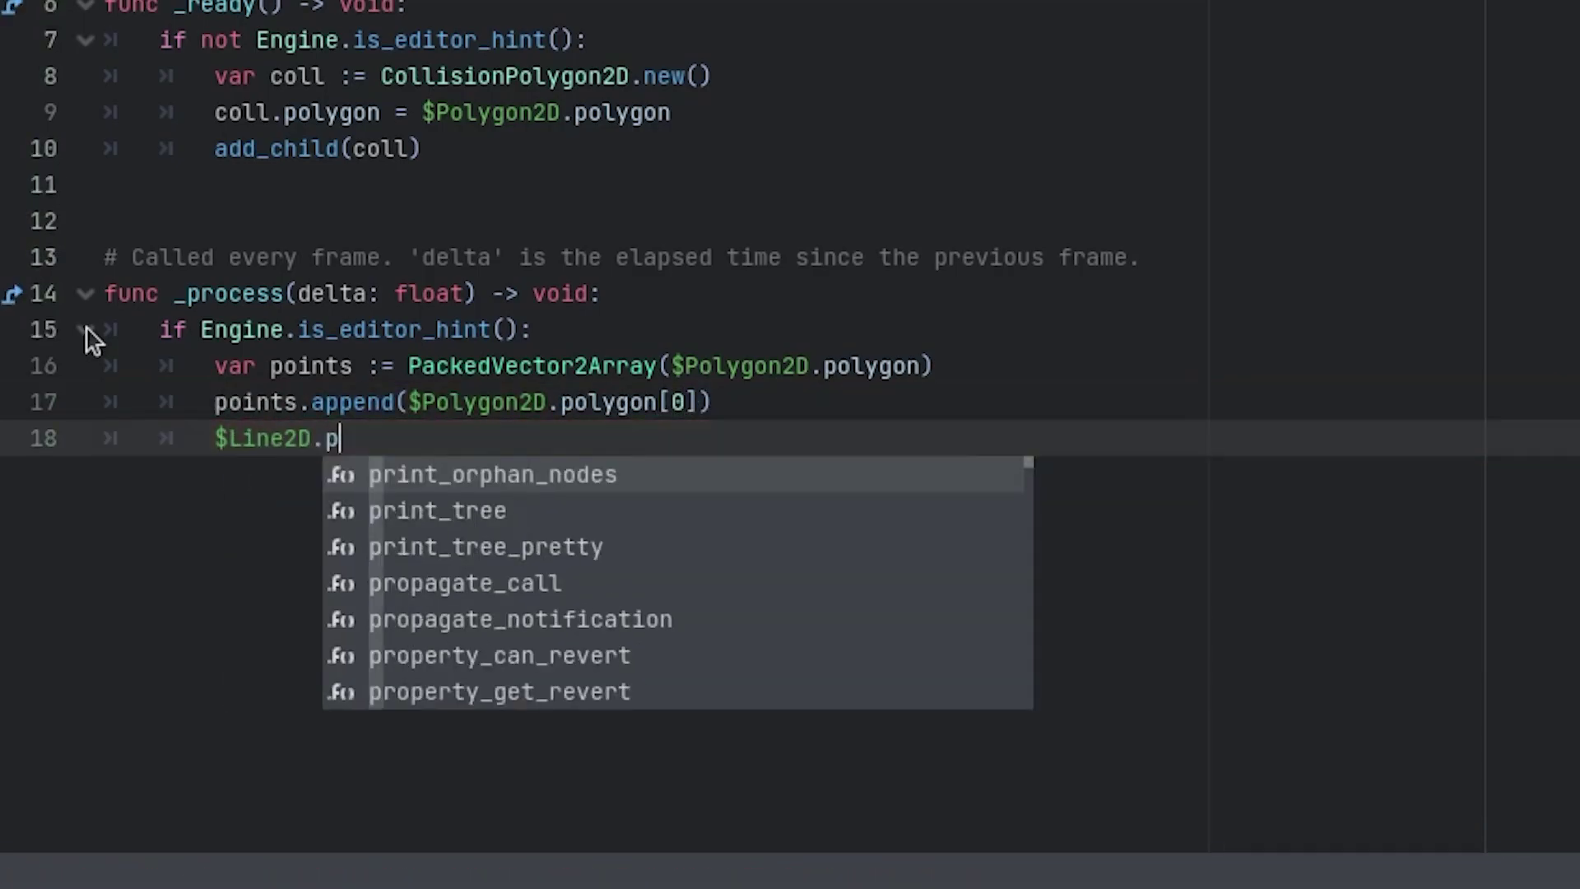
{"action": "type", "text": "oints = points"}
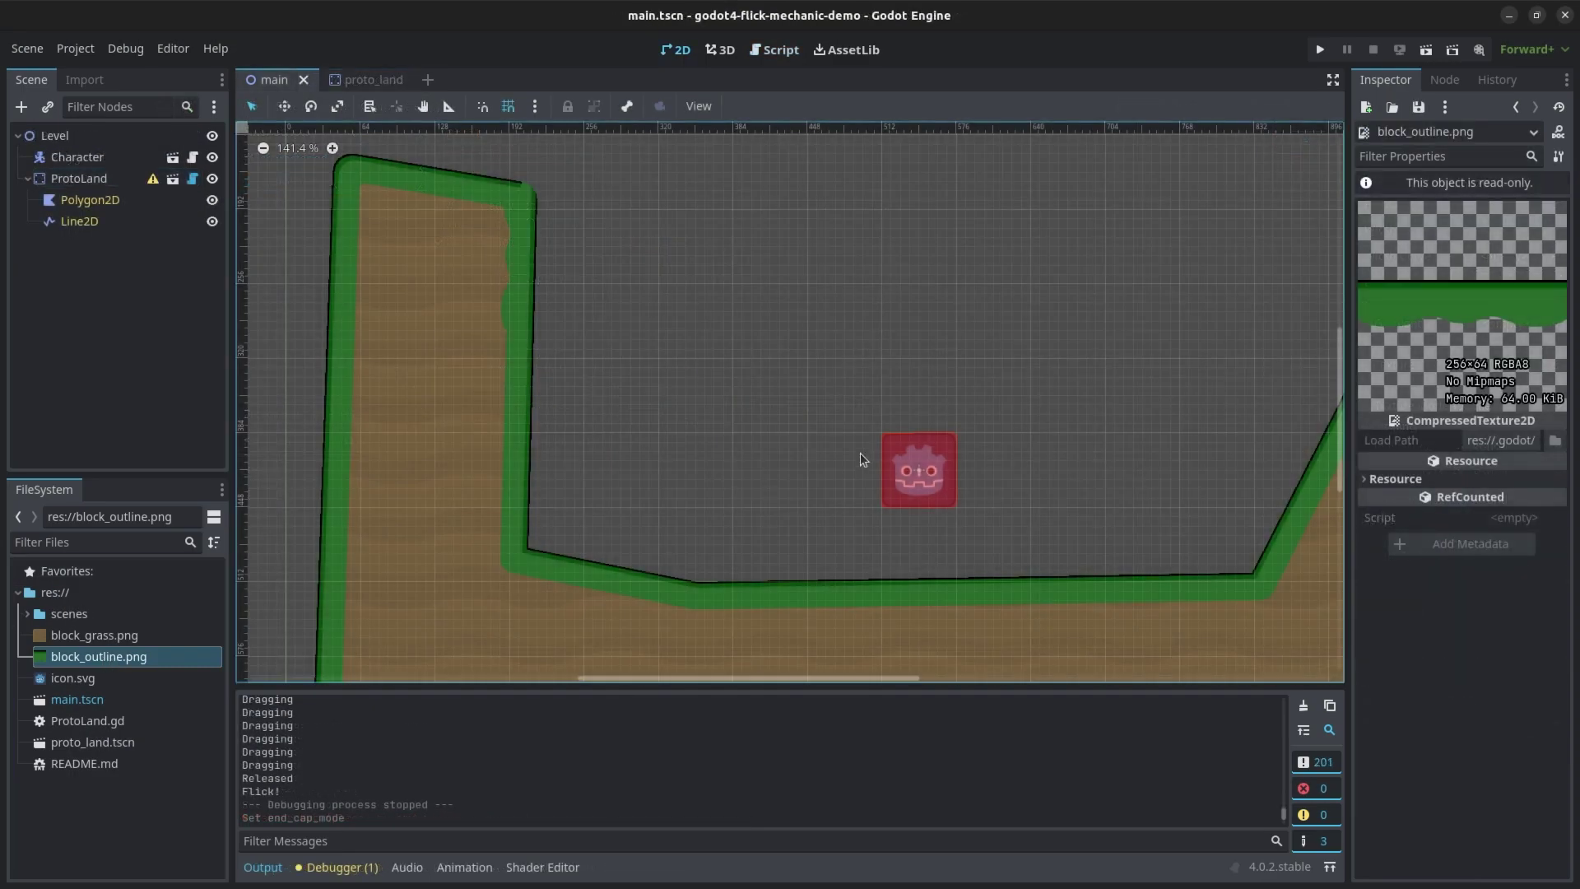
- Select ProtoLand's land Polygon2D in main.tscn and move its right corner up and left
{"action": "left_click", "coordinate": [263, 148]}
{"action": "left_click", "coordinate": [828, 392]}
{"action": "scroll", "coordinate": [880, 395], "scroll_direction": "down", "scroll_amount": 4}
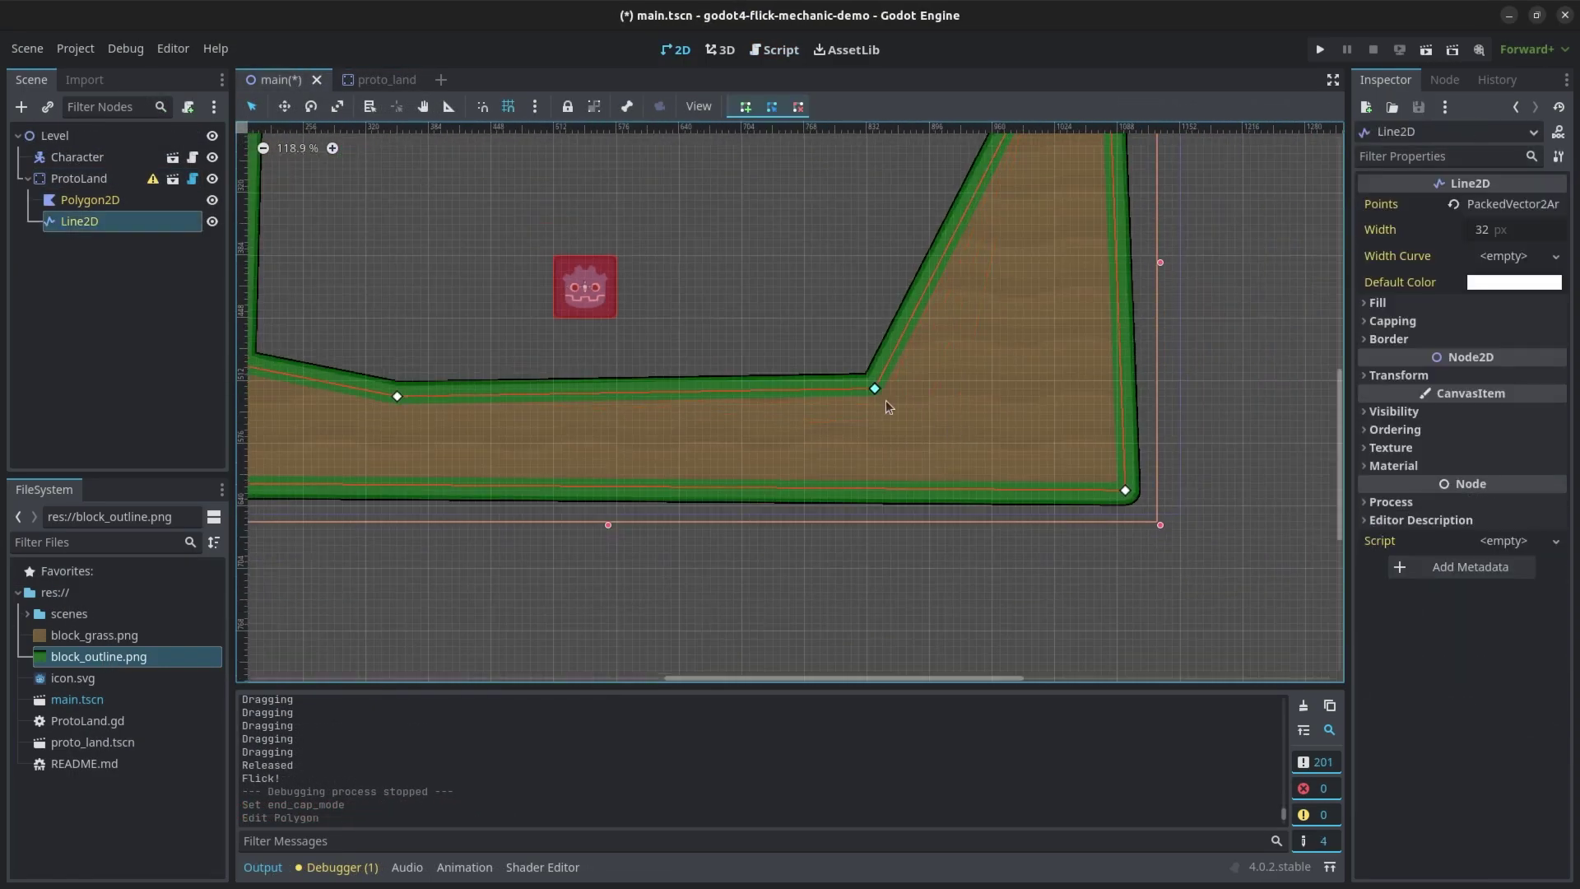
{"action": "left_click", "coordinate": [610, 458]}
{"action": "left_click_drag", "start_coordinate": [875, 388], "coordinate": [828, 342]}
{"action": "scroll", "coordinate": [889, 478], "scroll_direction": "up", "scroll_amount": 1}
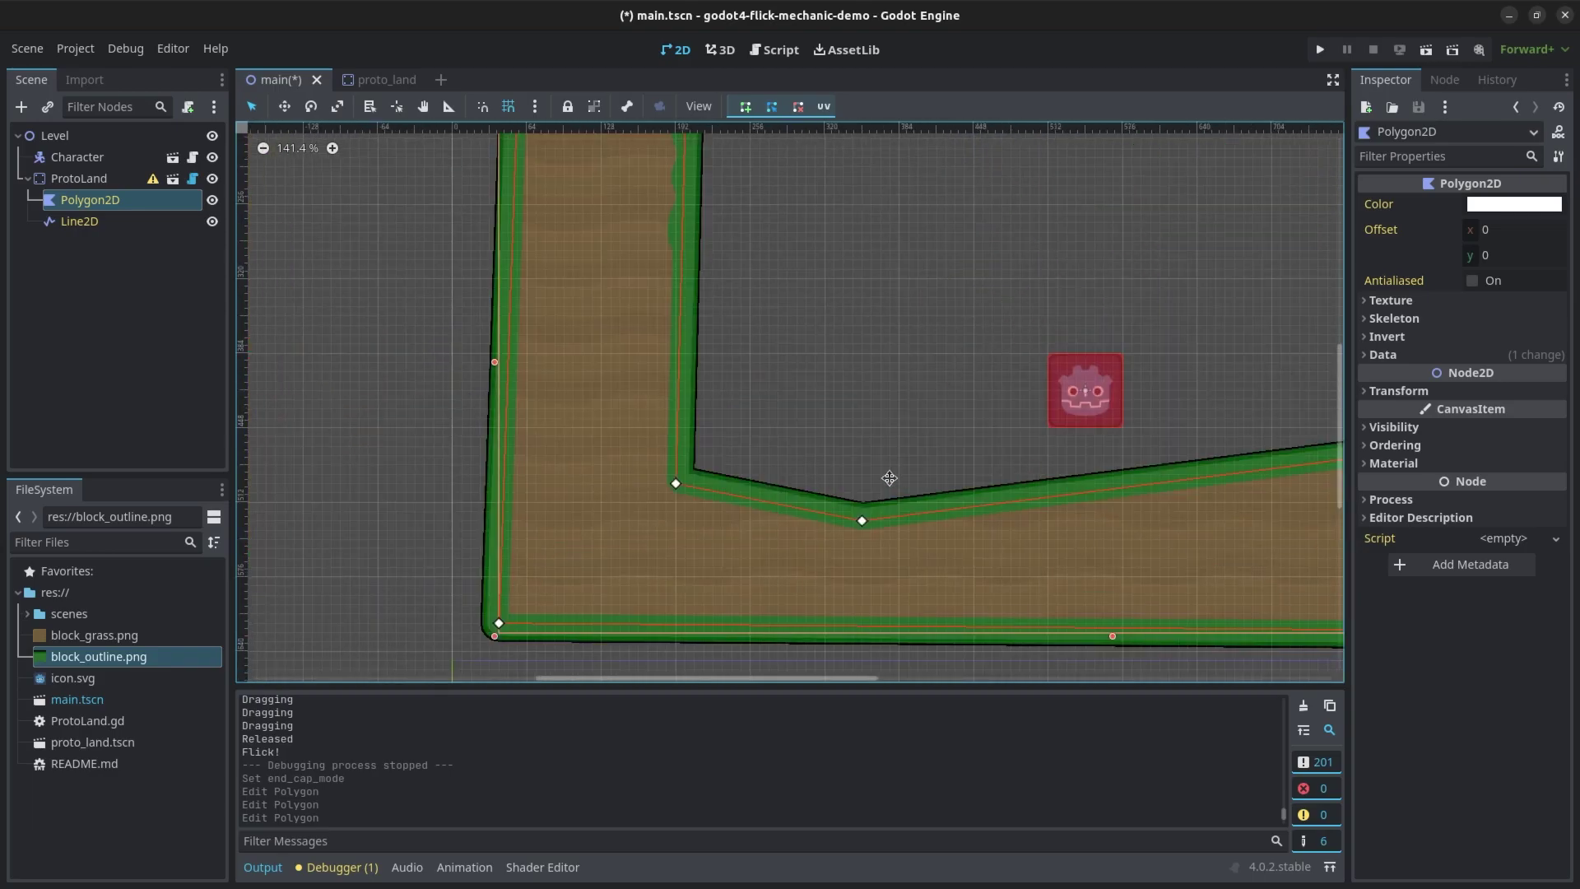
{"action": "scroll", "coordinate": [889, 478], "scroll_direction": "down", "scroll_amount": 1}
- Drag the inner, lower and left-wall corners to form a deep valley with a flat floor
{"action": "left_click_drag", "start_coordinate": [465, 555], "coordinate": [638, 335]}
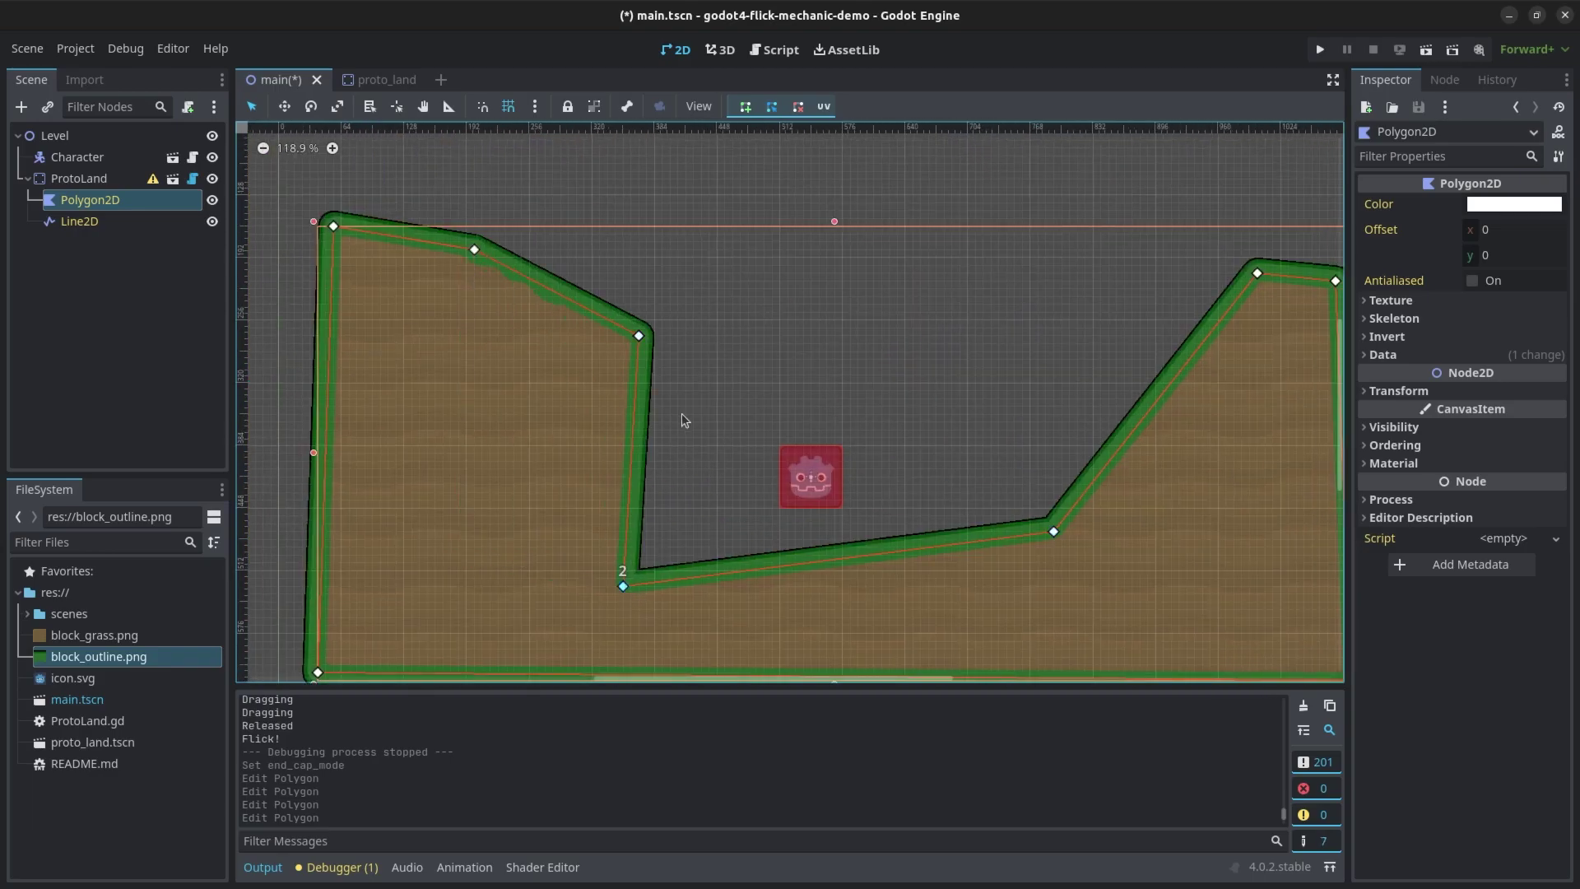
{"action": "left_click_drag", "start_coordinate": [623, 586], "coordinate": [725, 593]}
{"action": "left_click_drag", "start_coordinate": [474, 249], "coordinate": [411, 282]}
{"action": "left_click_drag", "start_coordinate": [638, 336], "coordinate": [445, 518]}
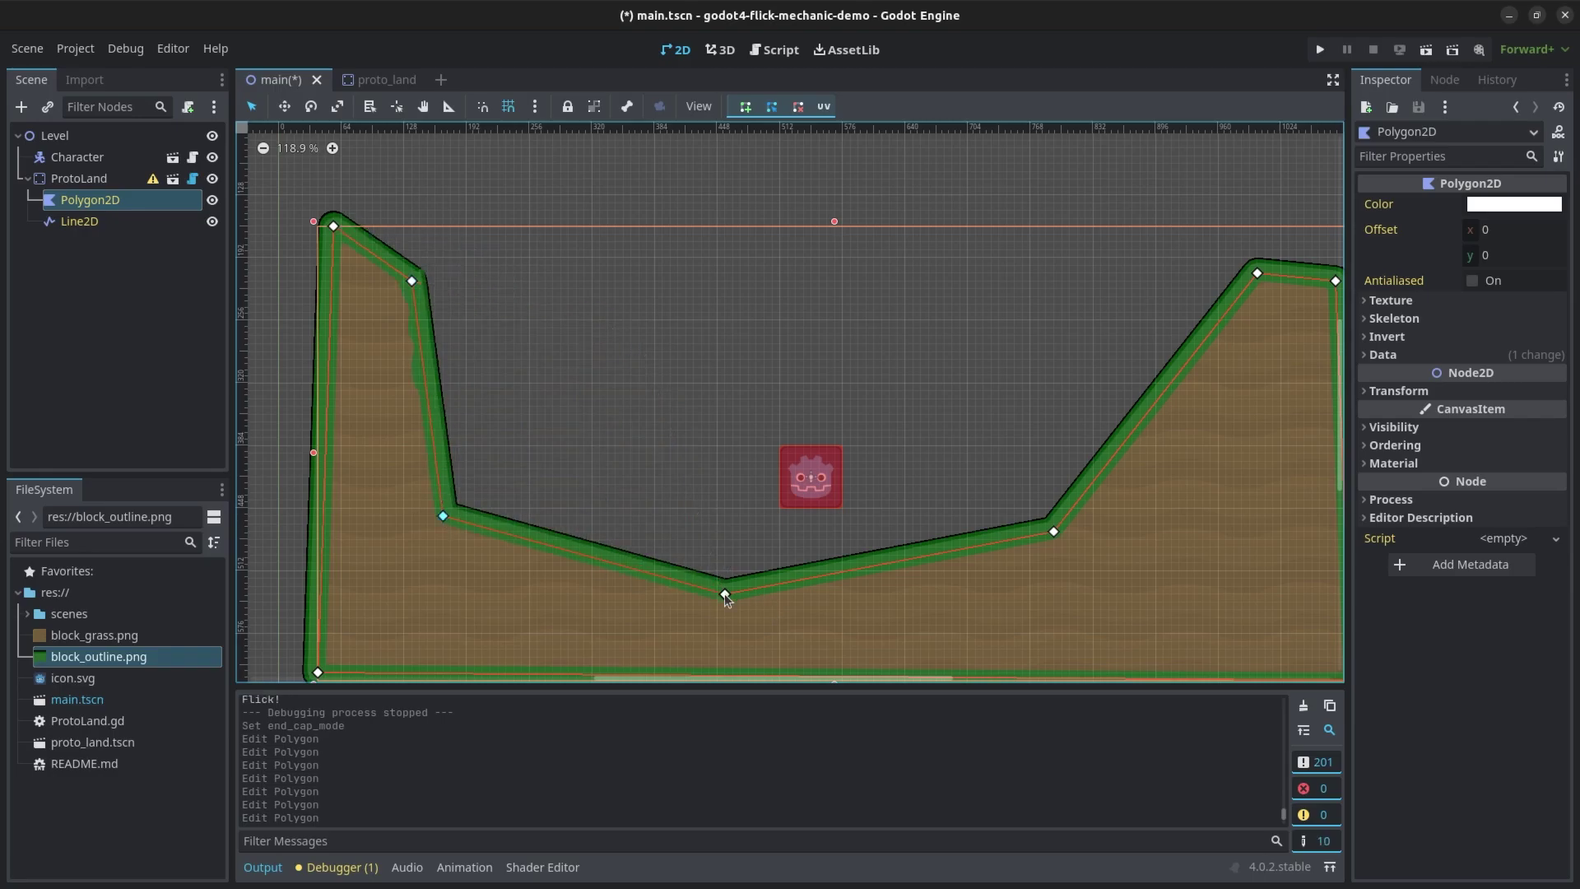
{"action": "left_click_drag", "start_coordinate": [725, 594], "coordinate": [646, 555]}
{"action": "left_click_drag", "start_coordinate": [1049, 536], "coordinate": [990, 537]}
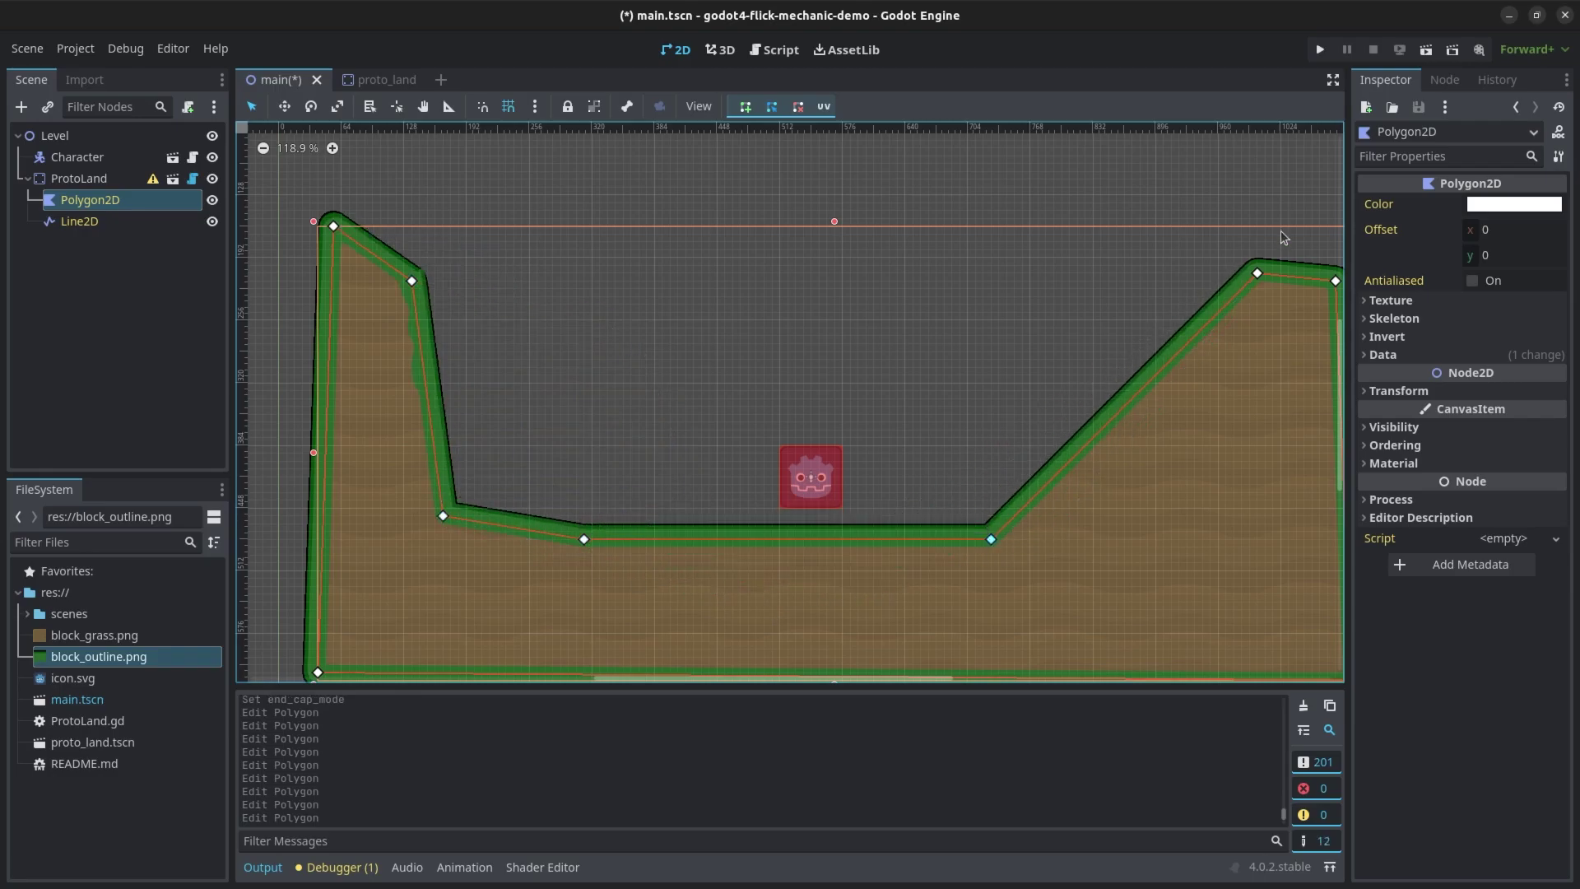
- Add a new point on the right slope and deselect the polygon
{"action": "left_click_drag", "start_coordinate": [1142, 400], "coordinate": [1222, 490]}
{"action": "left_click", "coordinate": [1008, 354]}
{"action": "scroll", "coordinate": [1009, 353], "scroll_direction": "down", "scroll_amount": 2}
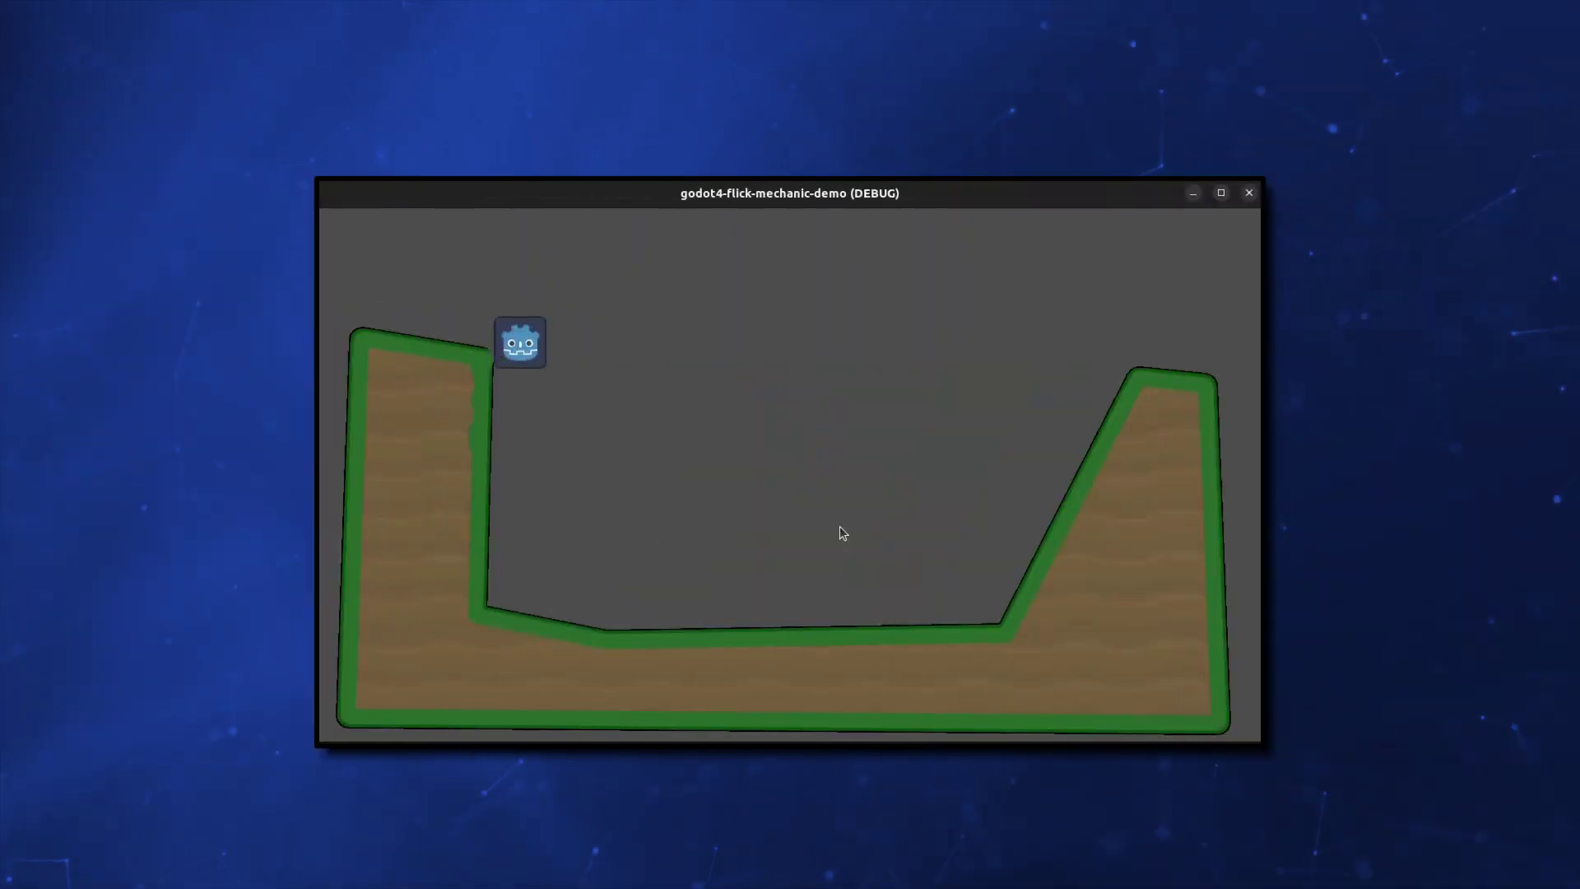
- Flick the Godot icon up onto the right slope, then pull it up off the valley floor
{"action": "left_click_drag", "start_coordinate": [1075, 334], "coordinate": [1084, 259]}
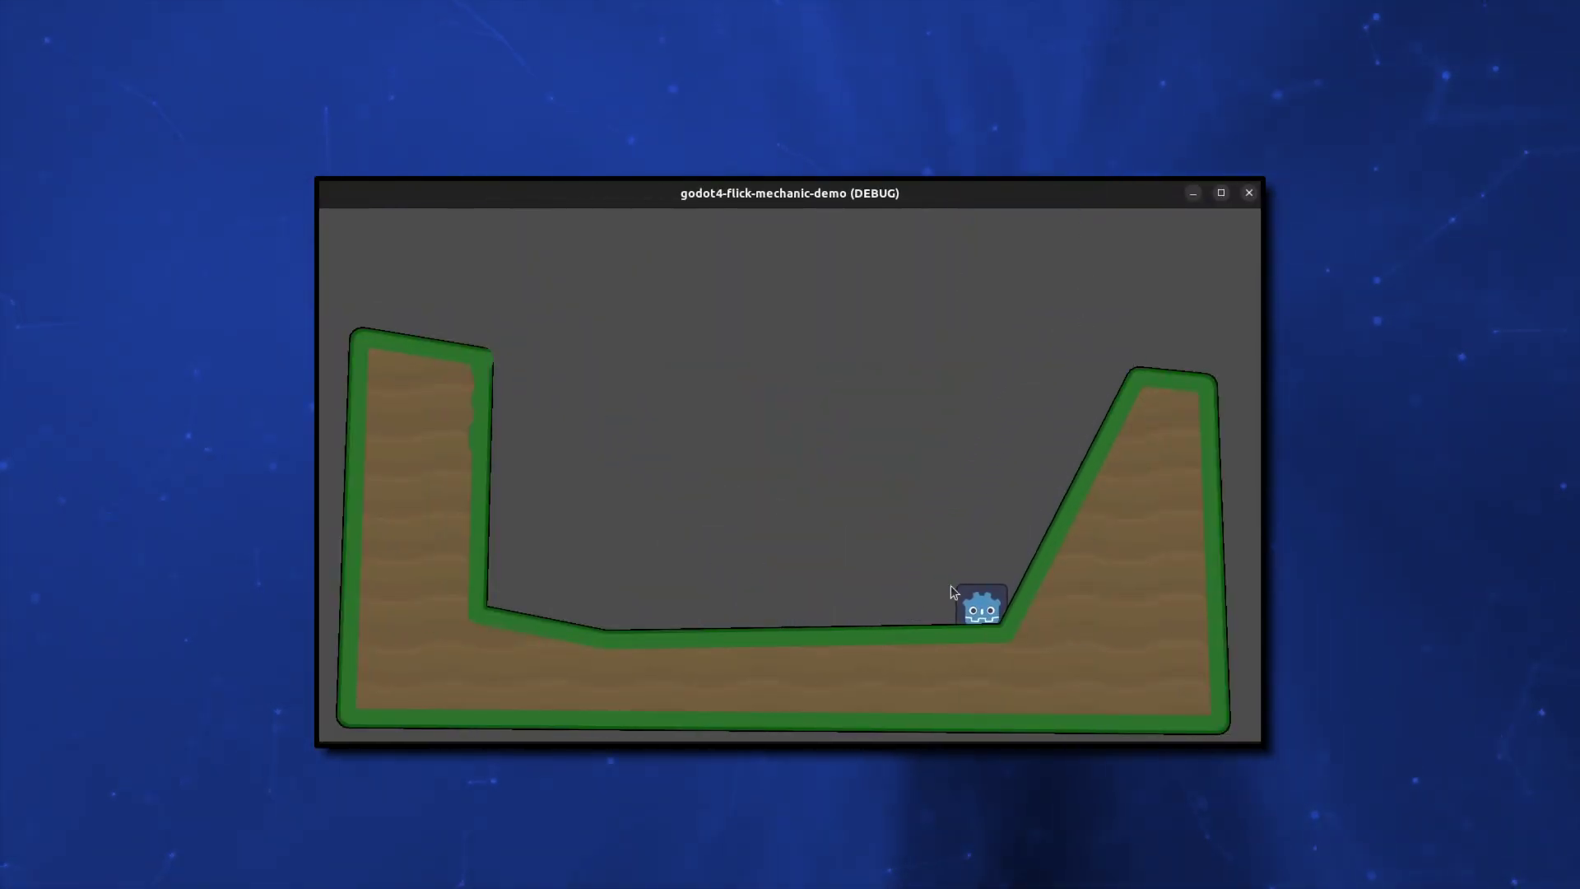
{"action": "left_click_drag", "start_coordinate": [955, 589], "coordinate": [772, 503]}
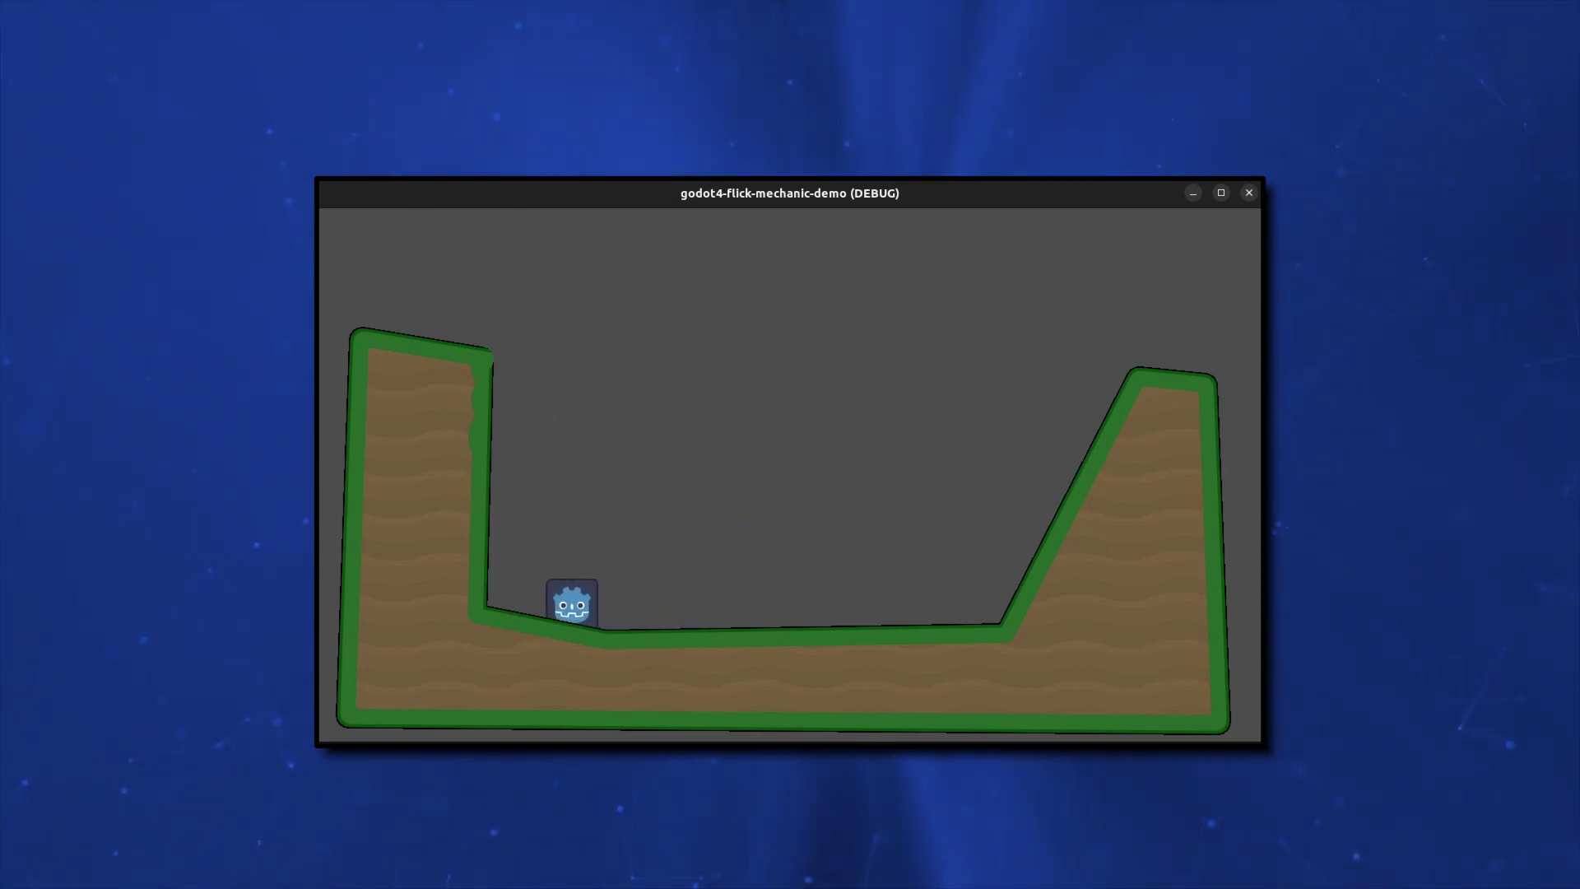